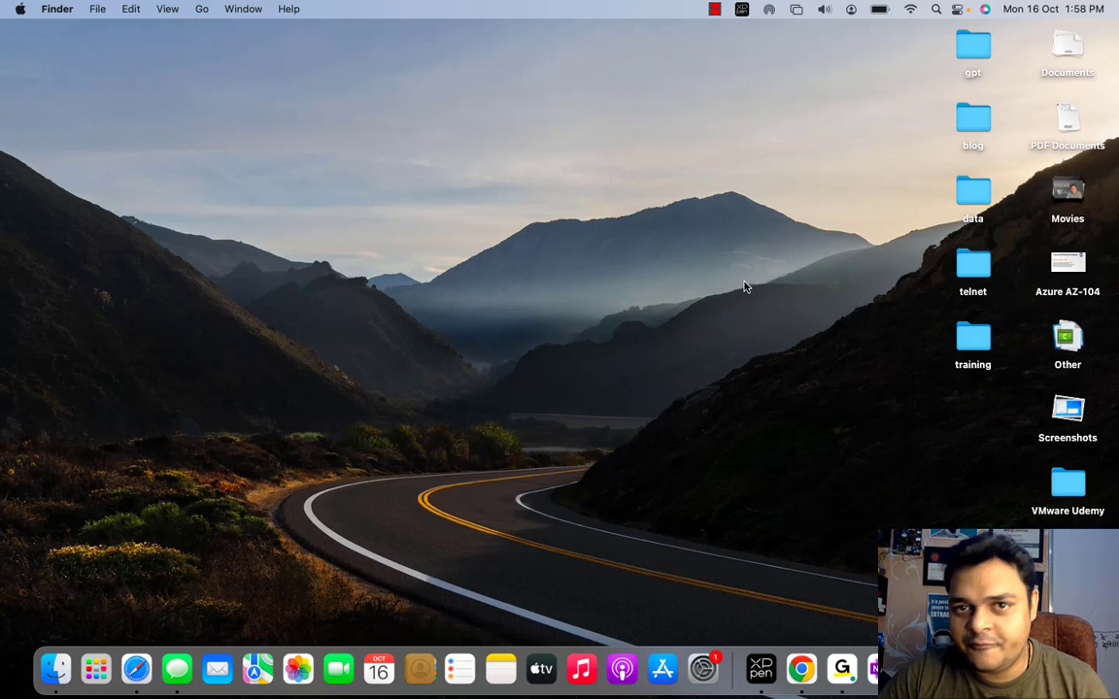
- Swipe across workspaces to the full-screen OneNote 'Microsoft 365 Resources' page
key("ctrl+Right")
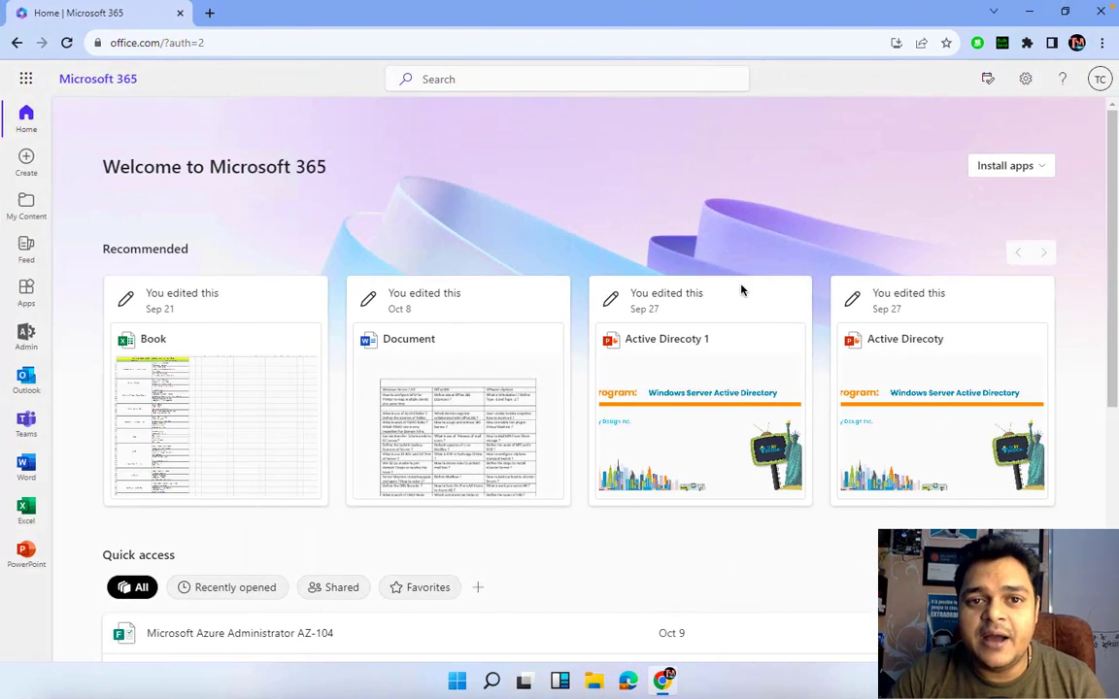
key("ctrl+Right")
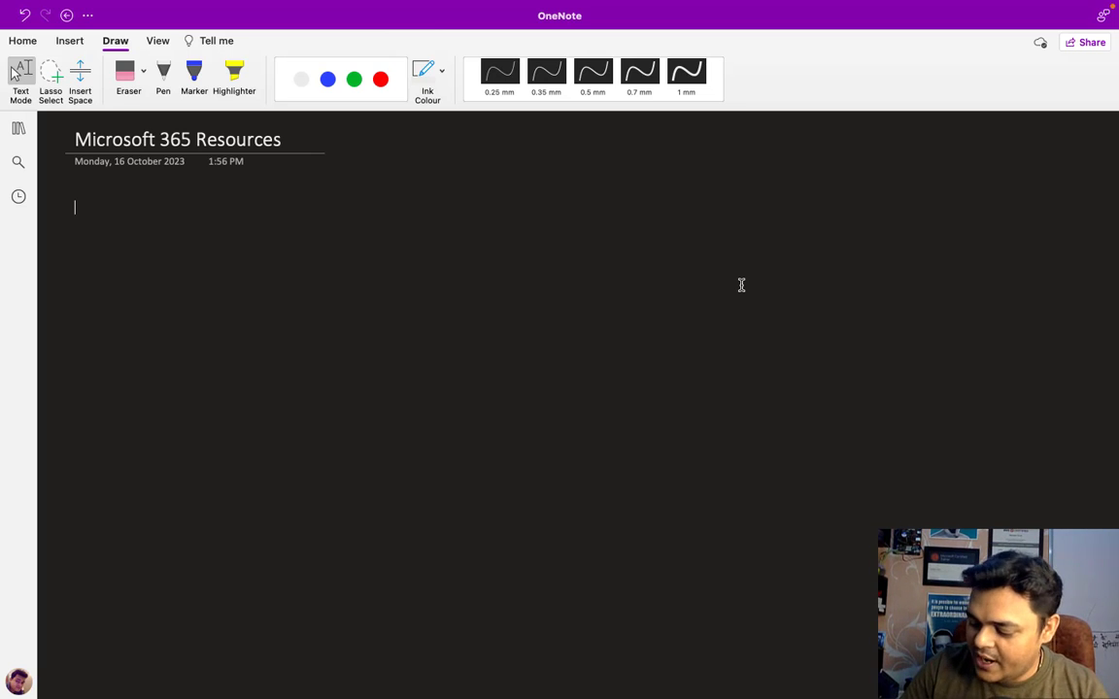
- With the green pen, handwrite 'Resource' near the top and draw a box around it
left_click(163, 73)
left_click(355, 79)
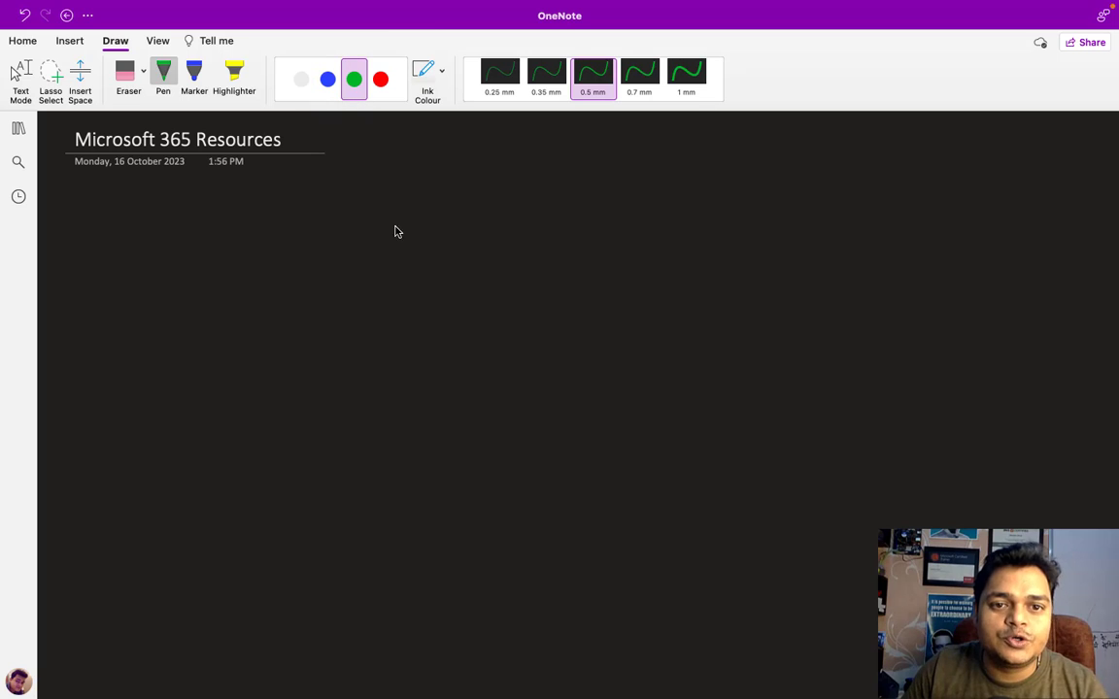
mouse_move(430, 202)
left_mouse_down()
mouse_move(429, 228)
mouse_move(489, 219)
mouse_move(507, 229)
mouse_move(525, 218)
mouse_move(556, 229)
left_mouse_up()
left_click_drag(568, 215, 559, 229)
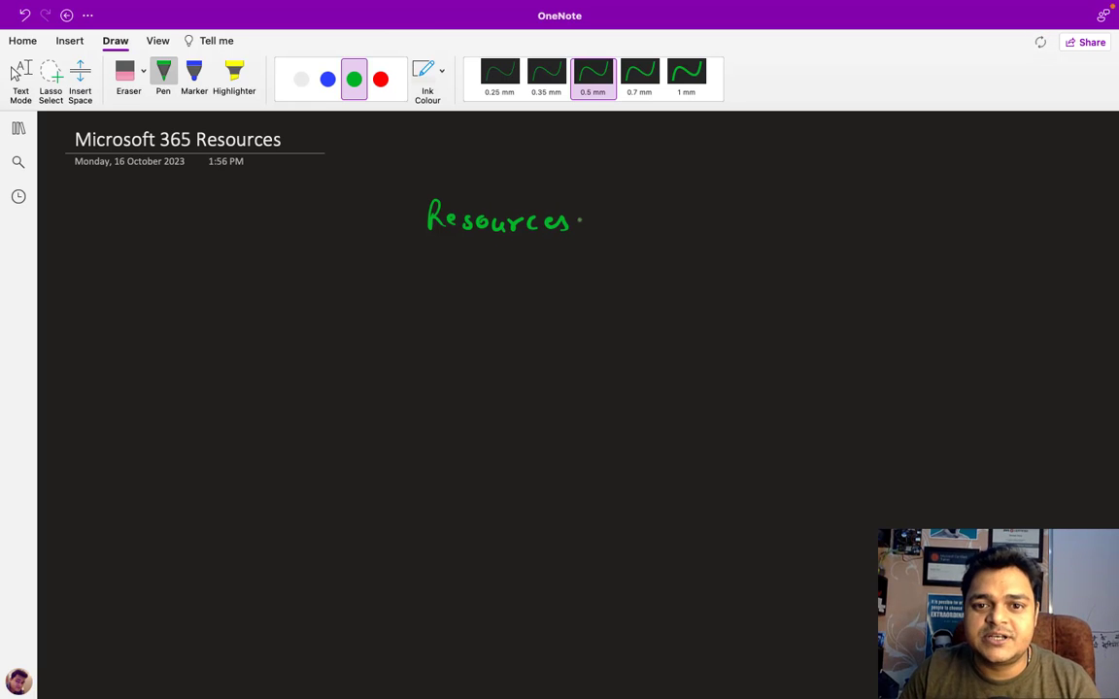
key("super+z")
key("super+z")
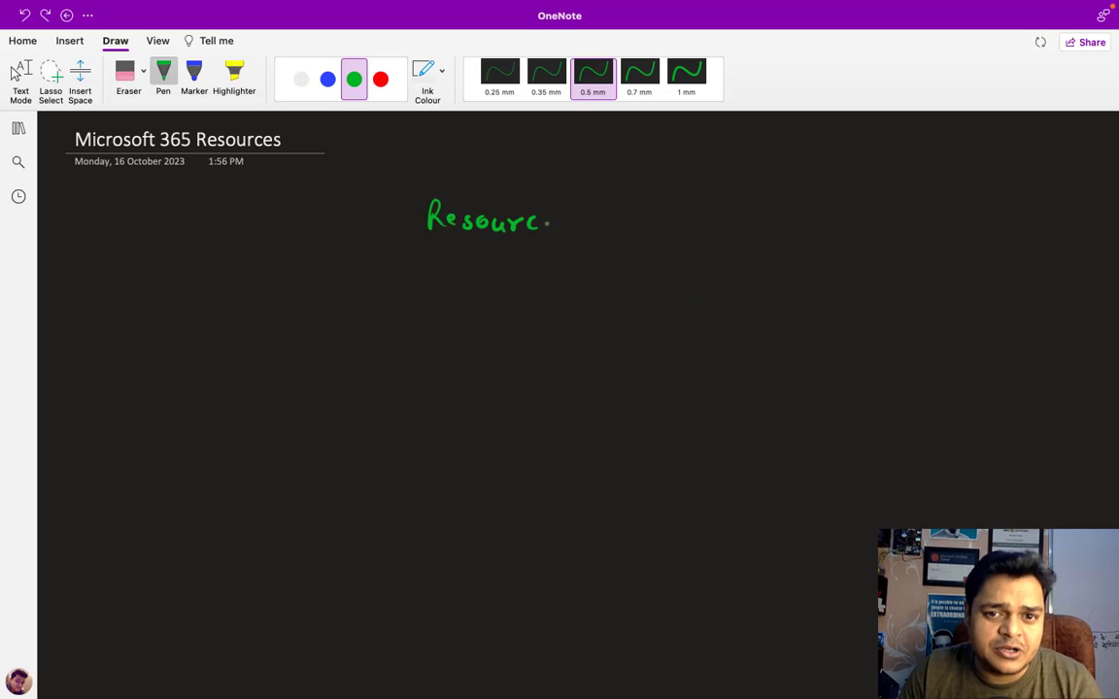
left_click_drag(547, 223, 558, 225)
mouse_move(405, 191)
left_mouse_down()
mouse_move(402, 225)
mouse_move(523, 251)
mouse_move(590, 217)
mouse_move(503, 191)
mouse_move(407, 189)
left_mouse_up()
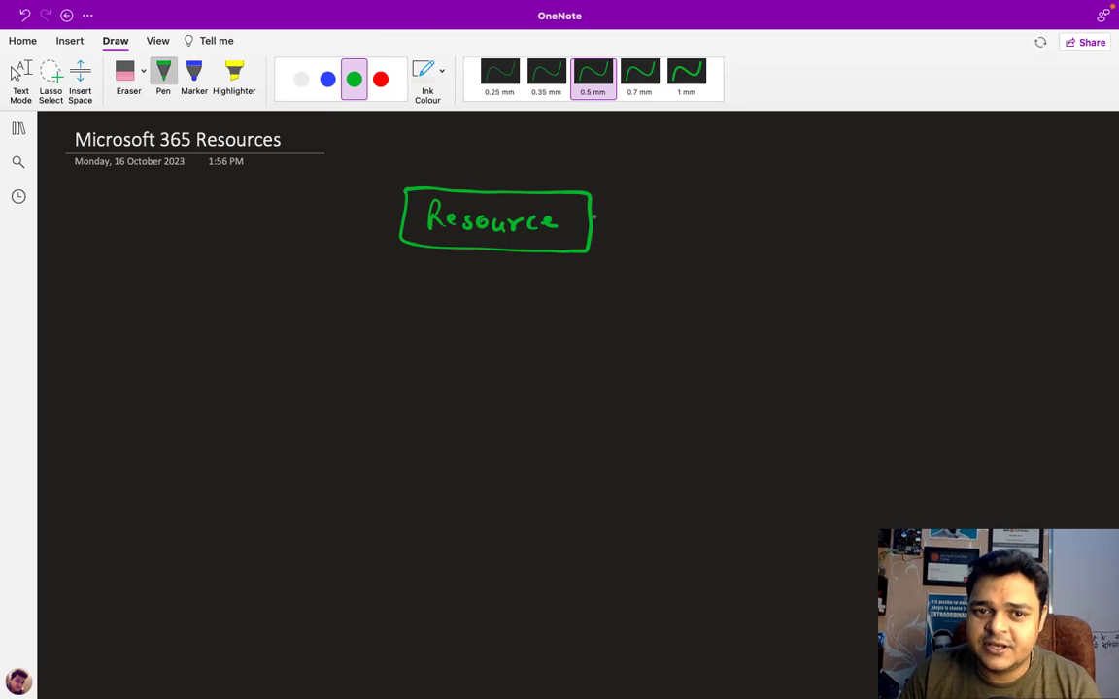
- In white ink, draw two arrows down from the box and write 'Room Resource' under the left one
left_click(301, 79)
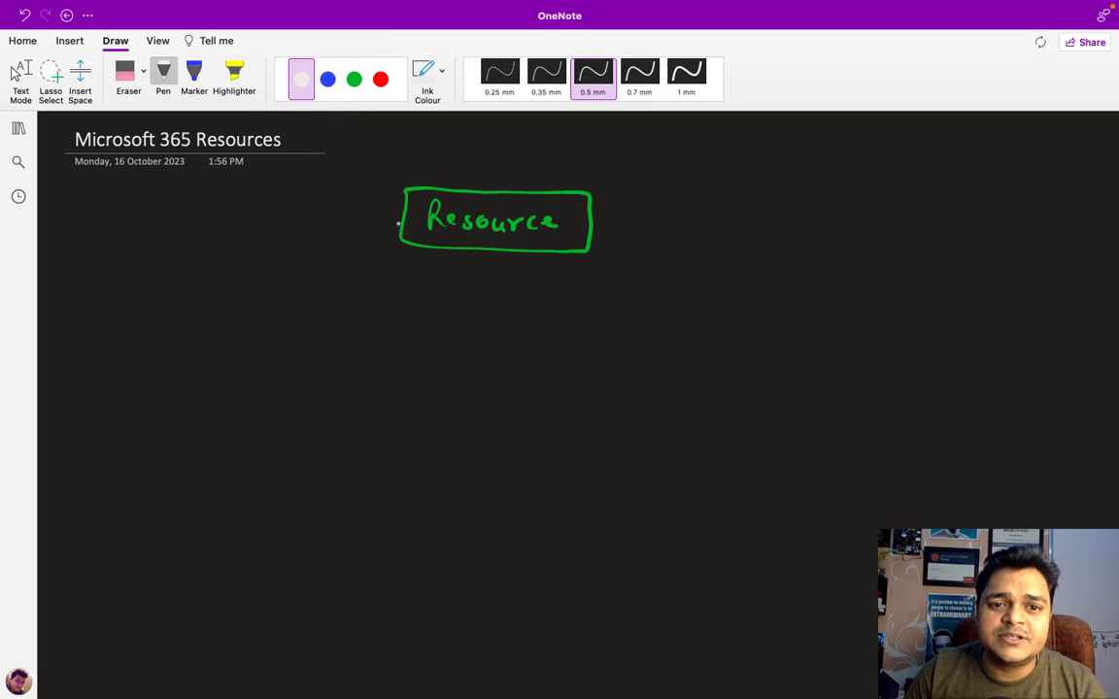
mouse_move(401, 222)
left_mouse_down()
mouse_move(275, 227)
mouse_move(173, 296)
mouse_move(186, 283)
left_mouse_up()
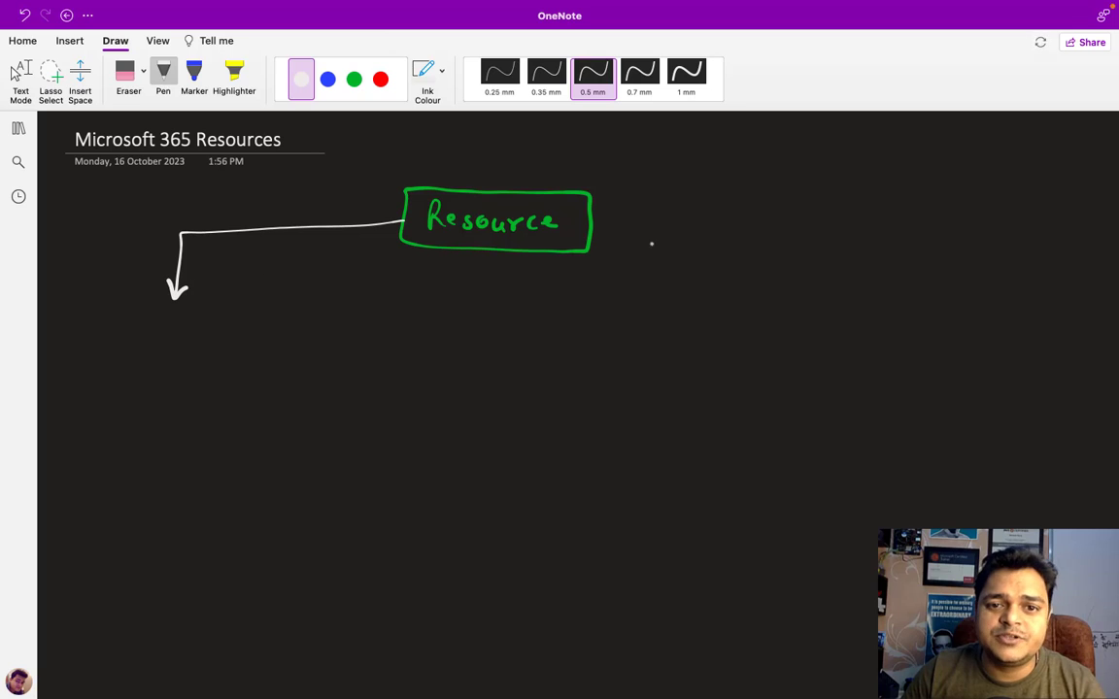
mouse_move(591, 222)
left_mouse_down()
mouse_move(745, 267)
mouse_move(745, 303)
mouse_move(756, 293)
left_mouse_up()
left_click_drag(737, 290, 745, 305)
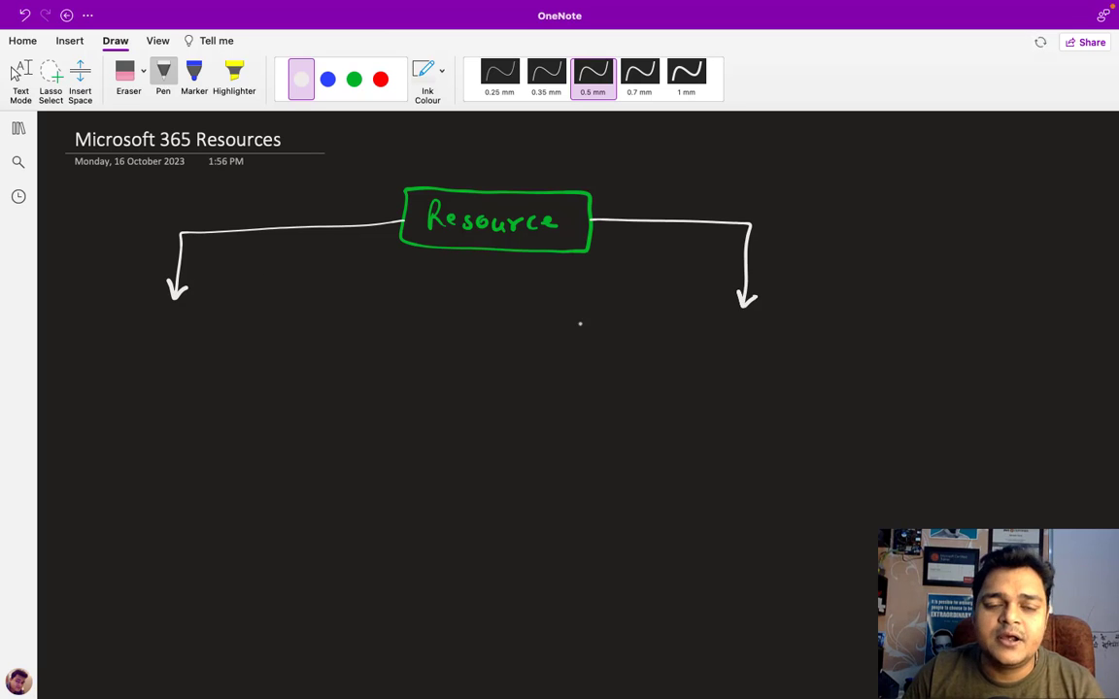
mouse_move(144, 332)
left_mouse_down()
mouse_move(145, 353)
mouse_move(182, 340)
mouse_move(231, 355)
left_mouse_up()
mouse_move(231, 332)
left_mouse_down()
mouse_move(245, 353)
mouse_move(255, 340)
mouse_move(269, 354)
mouse_move(336, 342)
mouse_move(452, 360)
mouse_move(456, 348)
mouse_move(455, 359)
mouse_move(481, 348)
mouse_move(500, 360)
mouse_move(487, 361)
left_mouse_up()
left_click(446, 355)
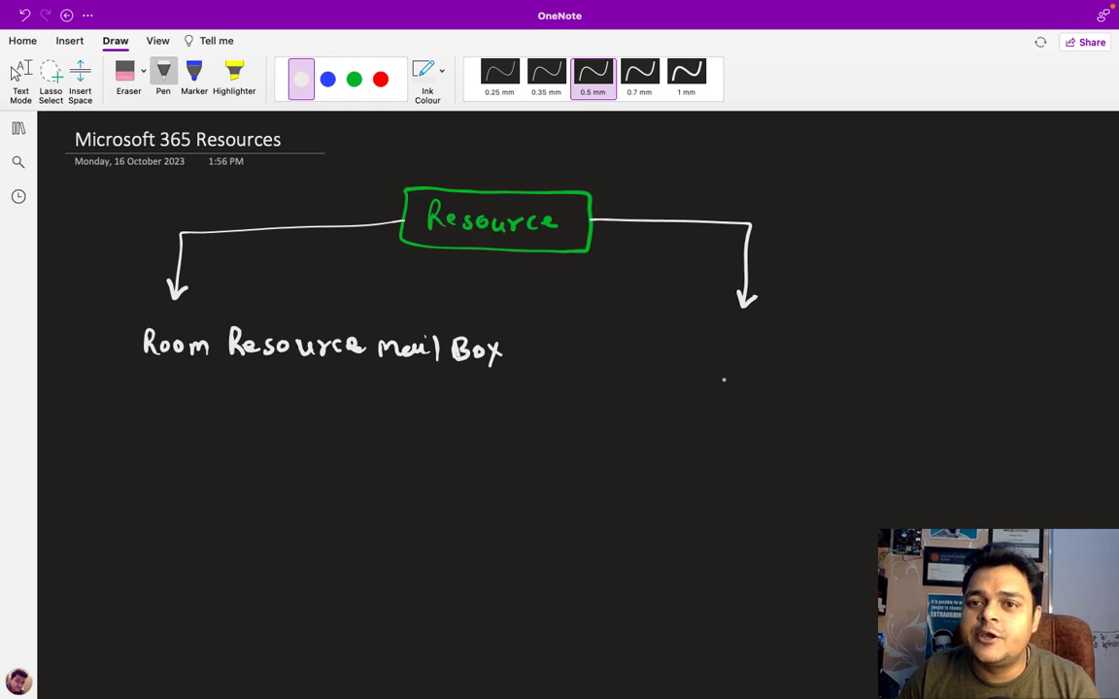
- Handwrite 'Equipment Mail Box' under the right arrow
mouse_move(704, 347)
left_mouse_down()
mouse_move(703, 366)
mouse_move(718, 347)
left_mouse_up()
left_click_drag(705, 357, 716, 356)
left_click_drag(703, 366, 759, 369)
left_click(775, 359)
mouse_move(759, 356)
left_mouse_down()
mouse_move(828, 365)
mouse_move(859, 355)
mouse_move(874, 367)
left_mouse_up()
left_click_drag(878, 359, 893, 367)
left_click(901, 348)
mouse_move(898, 355)
left_mouse_down()
mouse_move(911, 370)
mouse_move(957, 362)
mouse_move(971, 375)
left_mouse_up()
left_click(929, 370)
left_click(965, 367)
left_click_drag(971, 358, 962, 375)
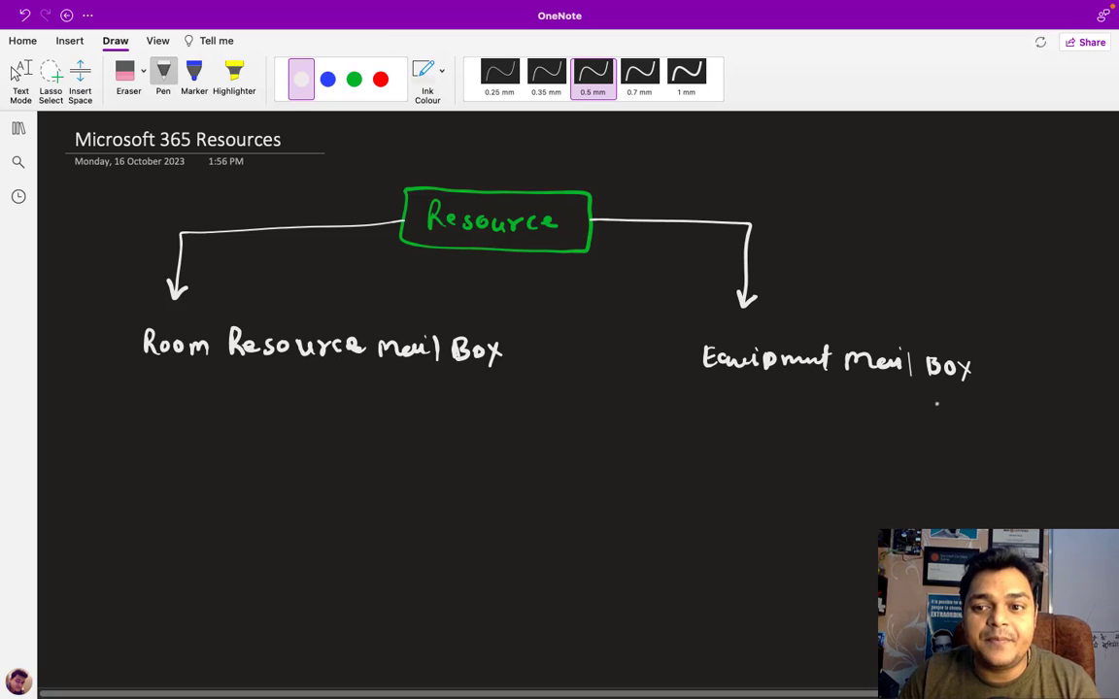
- Draw boxes around both mailbox labels and stop inking
mouse_move(139, 323)
left_mouse_down()
mouse_move(139, 364)
mouse_move(321, 376)
mouse_move(504, 376)
mouse_move(526, 326)
mouse_move(353, 312)
mouse_move(141, 318)
left_mouse_up()
mouse_move(693, 333)
left_mouse_down()
mouse_move(692, 371)
mouse_move(912, 412)
mouse_move(979, 363)
mouse_move(908, 343)
mouse_move(693, 336)
left_mouse_up()
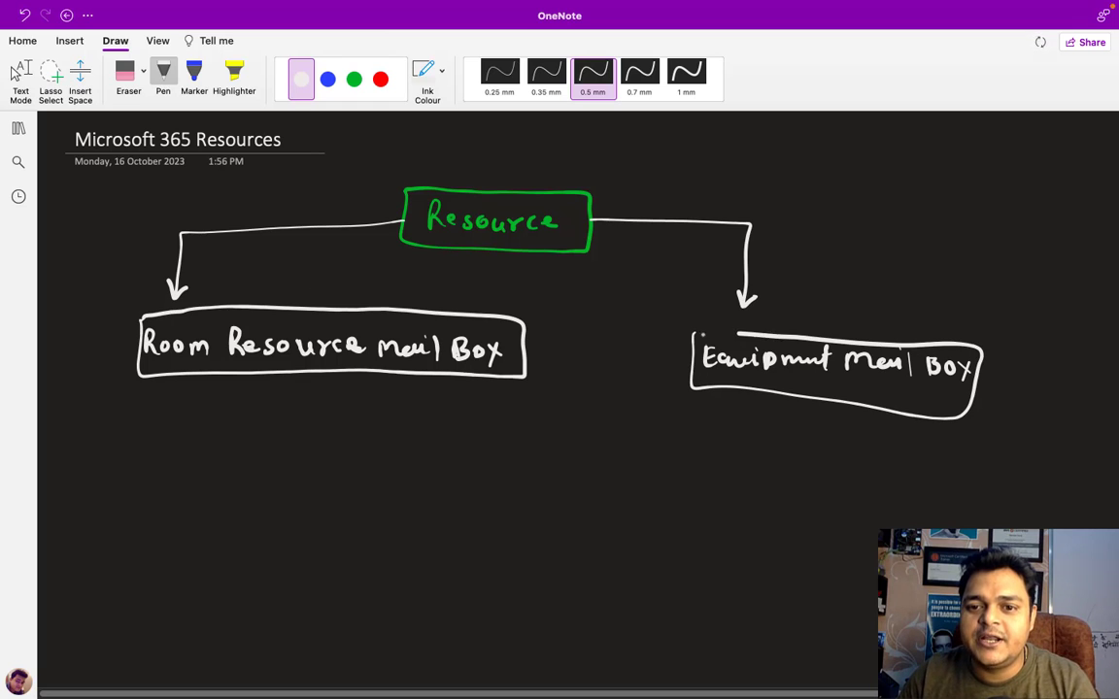
key("Escape")
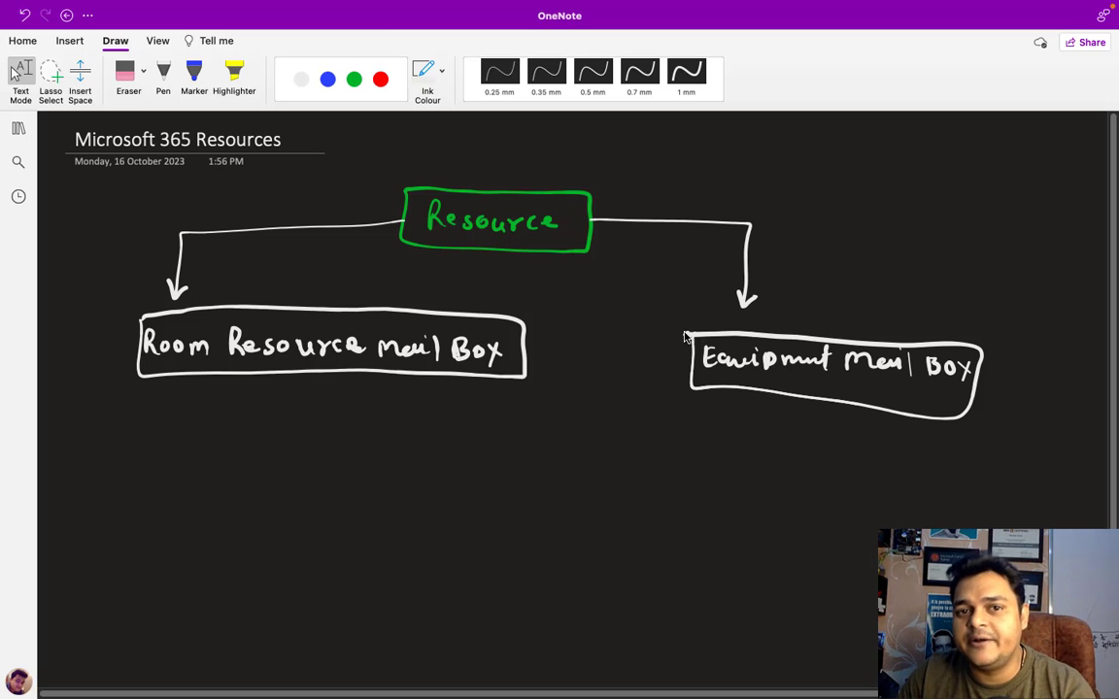
- Draw a green arrow pointing down beneath the Room Resource Mail Box box
left_click(163, 73)
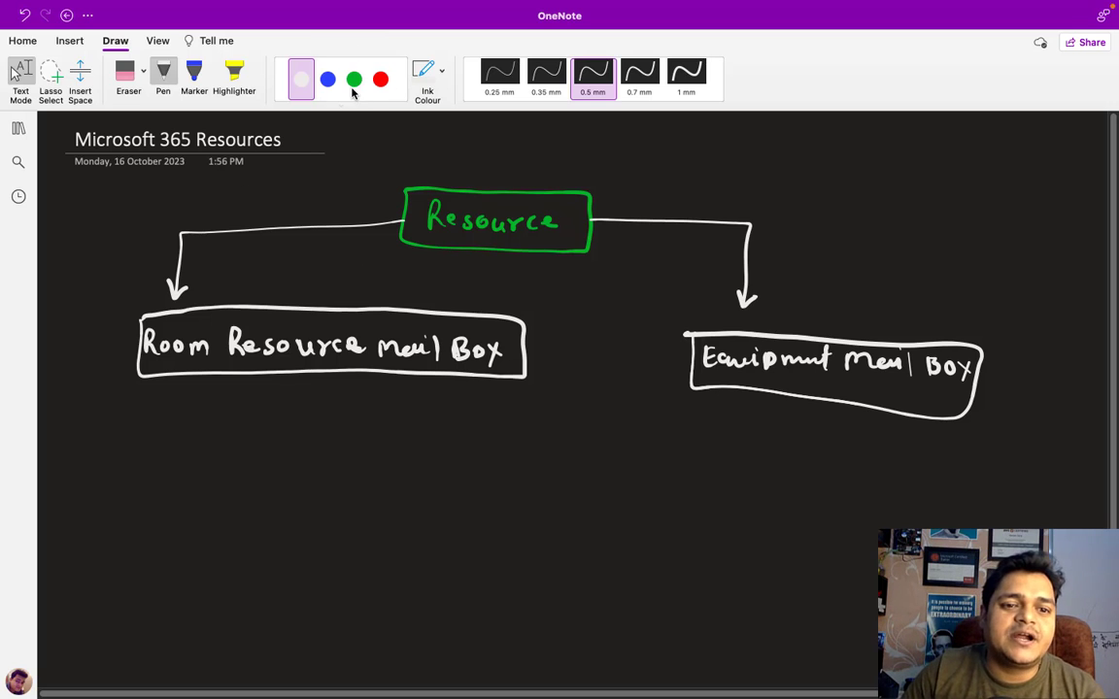
left_click(354, 79)
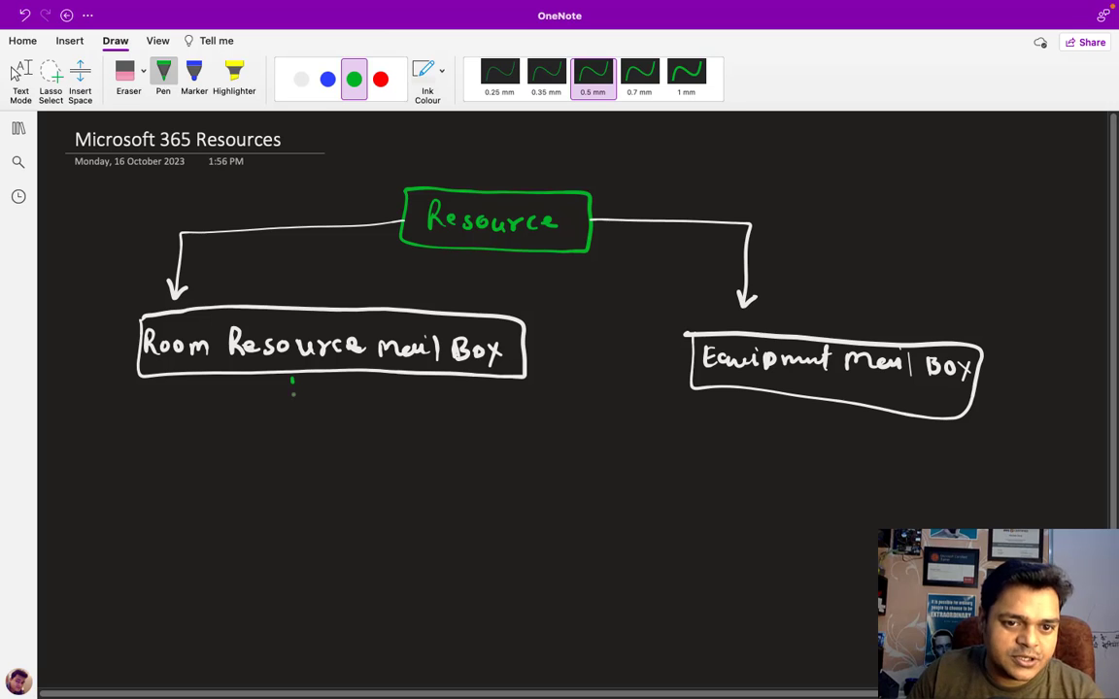
mouse_move(292, 381)
left_mouse_down()
mouse_move(293, 434)
mouse_move(308, 418)
left_mouse_up()
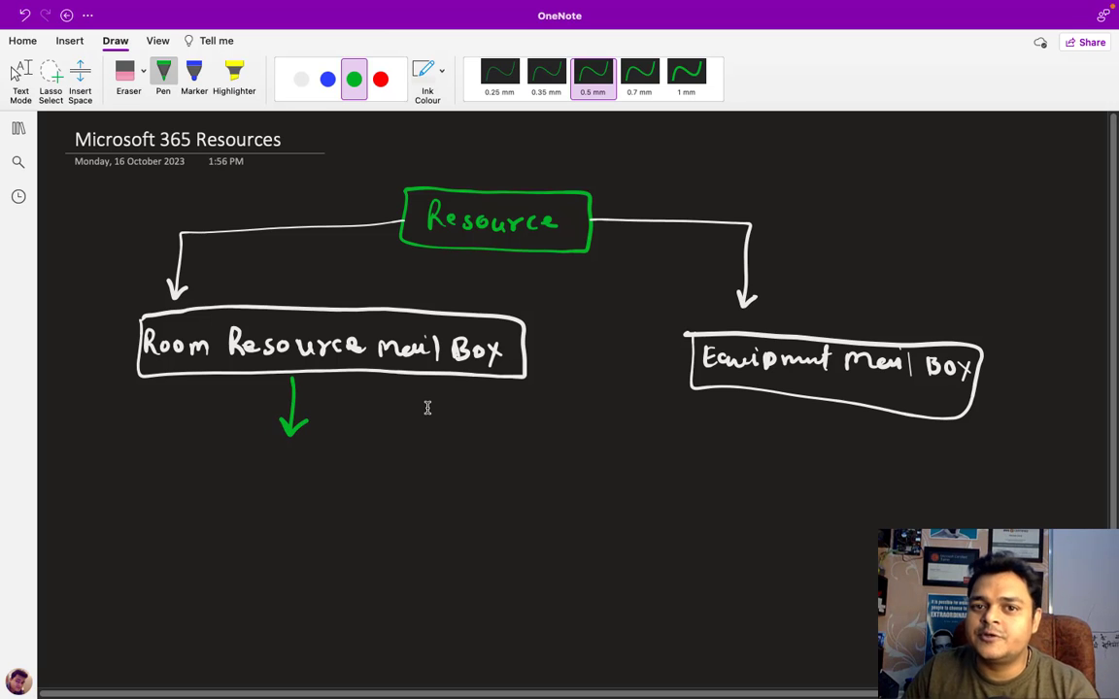
key("Escape")
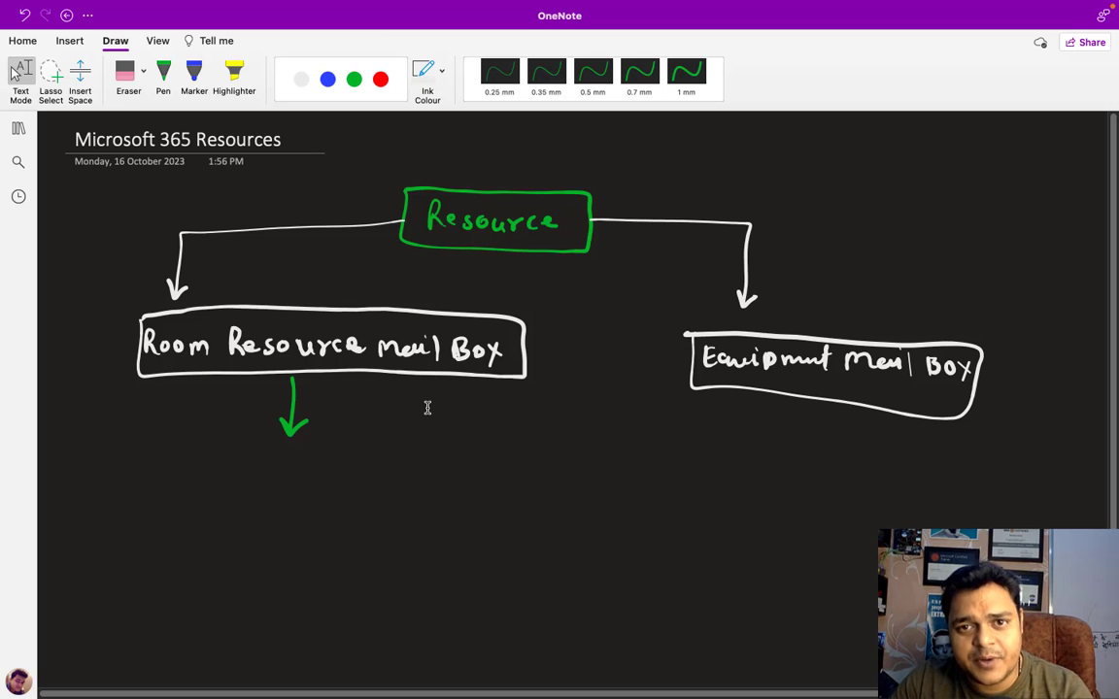
- Handwrite the list 'book Hotel', 'Conference Room' and 'Auditorium' below the room arrow
left_click(163, 76)
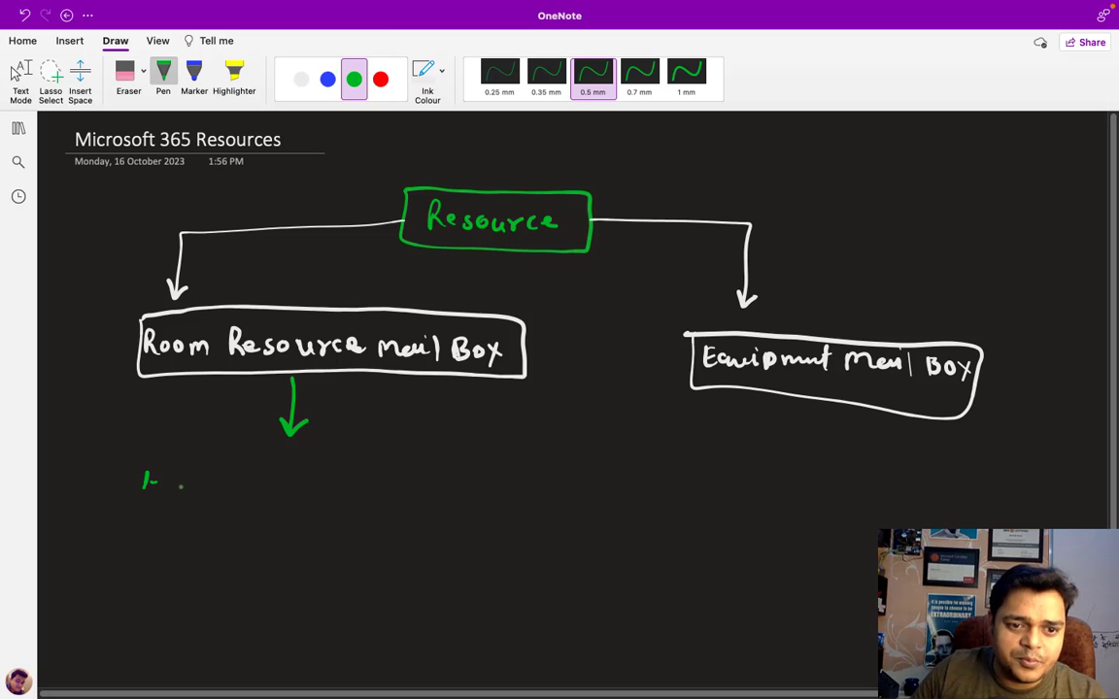
mouse_move(175, 472)
left_mouse_down()
mouse_move(186, 488)
mouse_move(210, 481)
left_mouse_up()
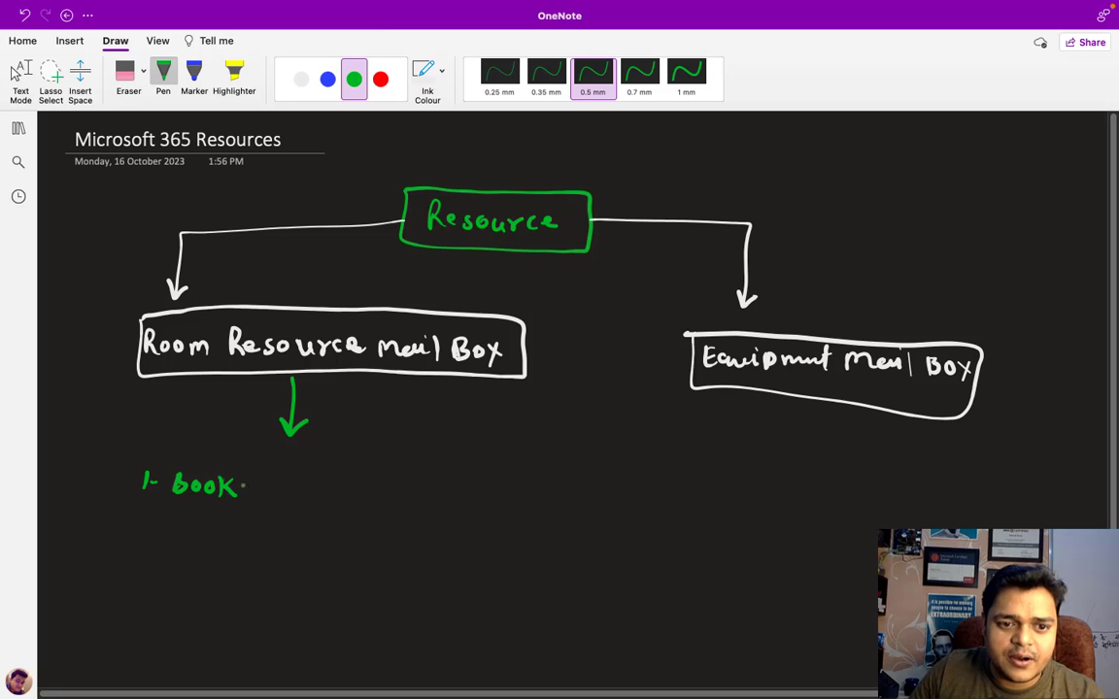
mouse_move(265, 475)
left_mouse_down()
mouse_move(261, 498)
mouse_move(288, 486)
mouse_move(298, 499)
mouse_move(334, 472)
mouse_move(334, 499)
left_mouse_up()
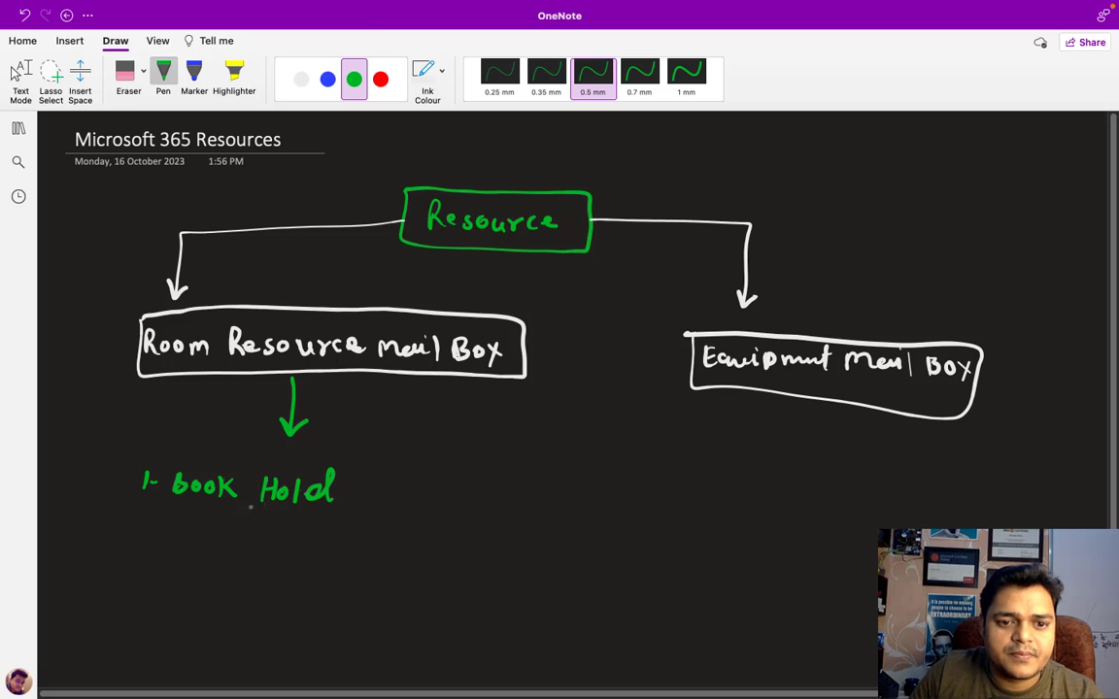
left_click_drag(127, 517, 147, 532)
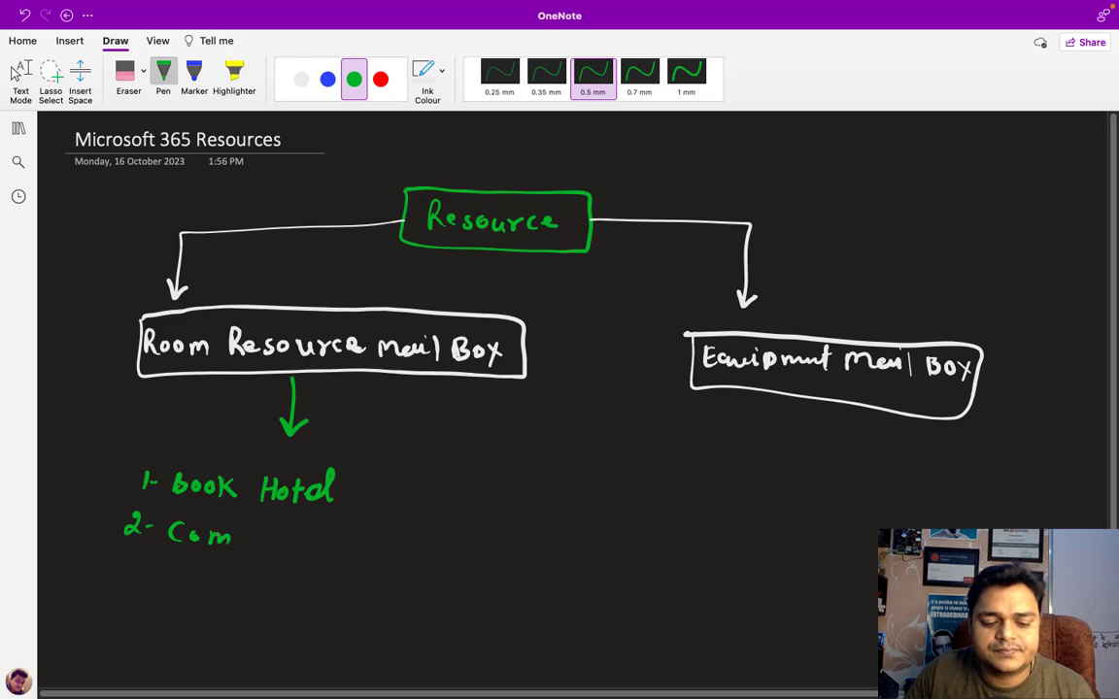
key("ctrl+z")
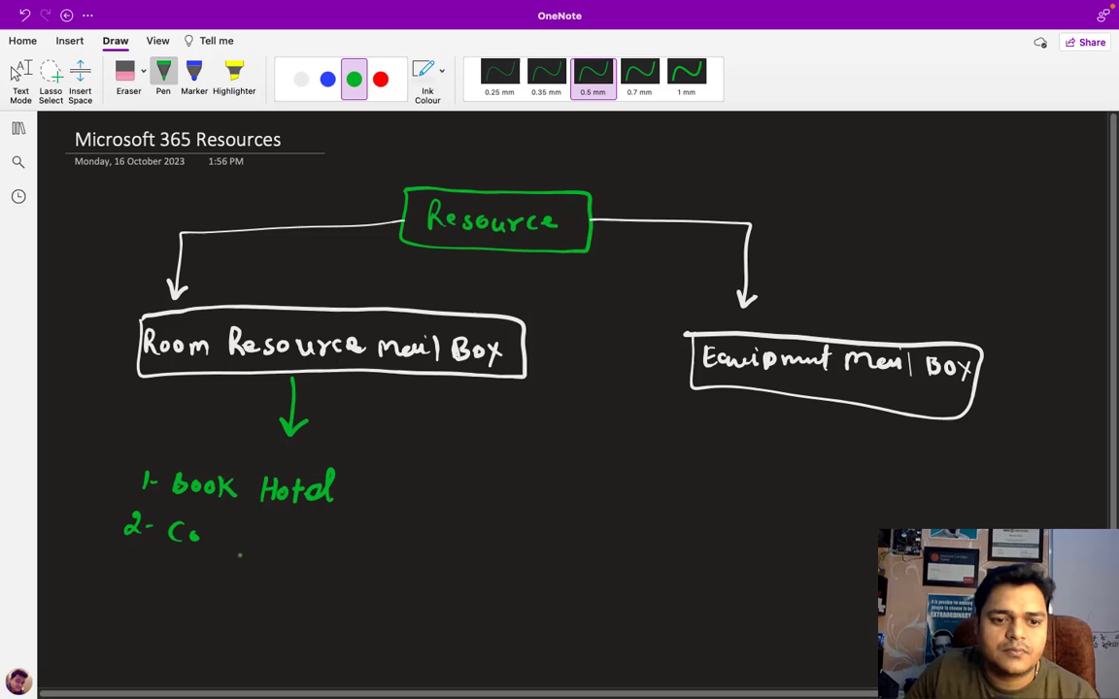
mouse_move(237, 528)
left_mouse_down()
mouse_move(239, 540)
mouse_move(337, 562)
mouse_move(404, 556)
left_mouse_up()
mouse_move(123, 561)
left_mouse_down()
mouse_move(134, 568)
mouse_move(123, 583)
mouse_move(180, 566)
mouse_move(187, 586)
left_mouse_up()
left_click(182, 570)
mouse_move(190, 573)
left_mouse_down()
mouse_move(235, 594)
mouse_move(257, 577)
mouse_move(374, 594)
left_mouse_up()
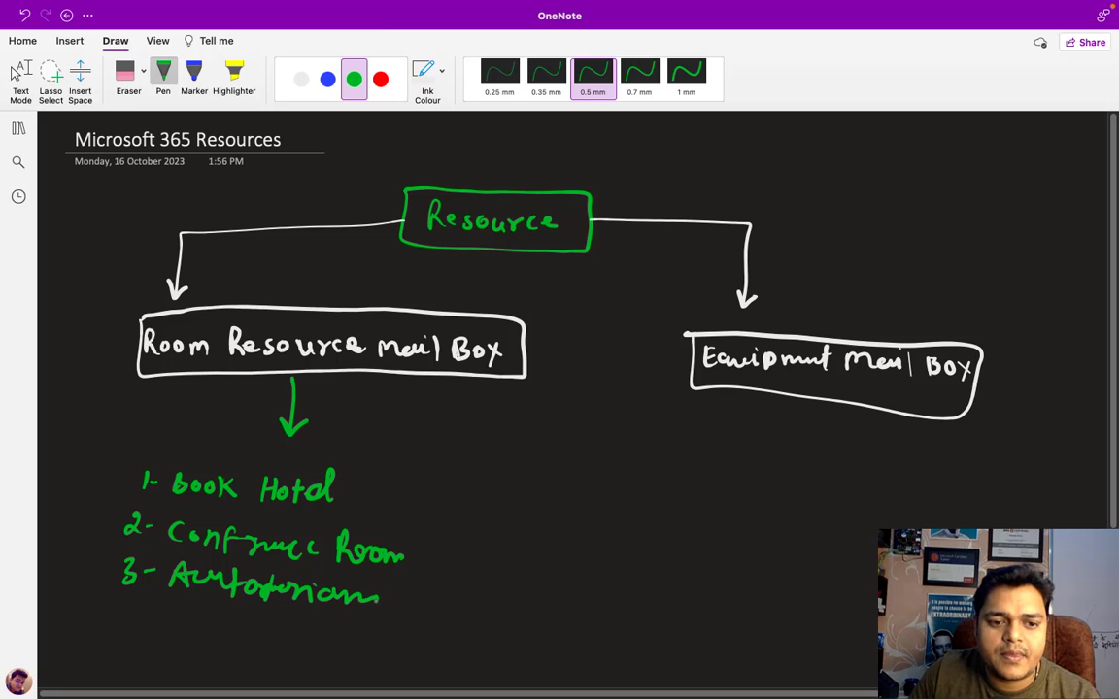
- Group the three items with a curly brace and write 'Place, Contact, Details, etc' beside it
mouse_move(397, 472)
left_mouse_down()
mouse_move(420, 470)
mouse_move(434, 604)
mouse_move(410, 623)
left_mouse_up()
left_click_drag(468, 498, 539, 499)
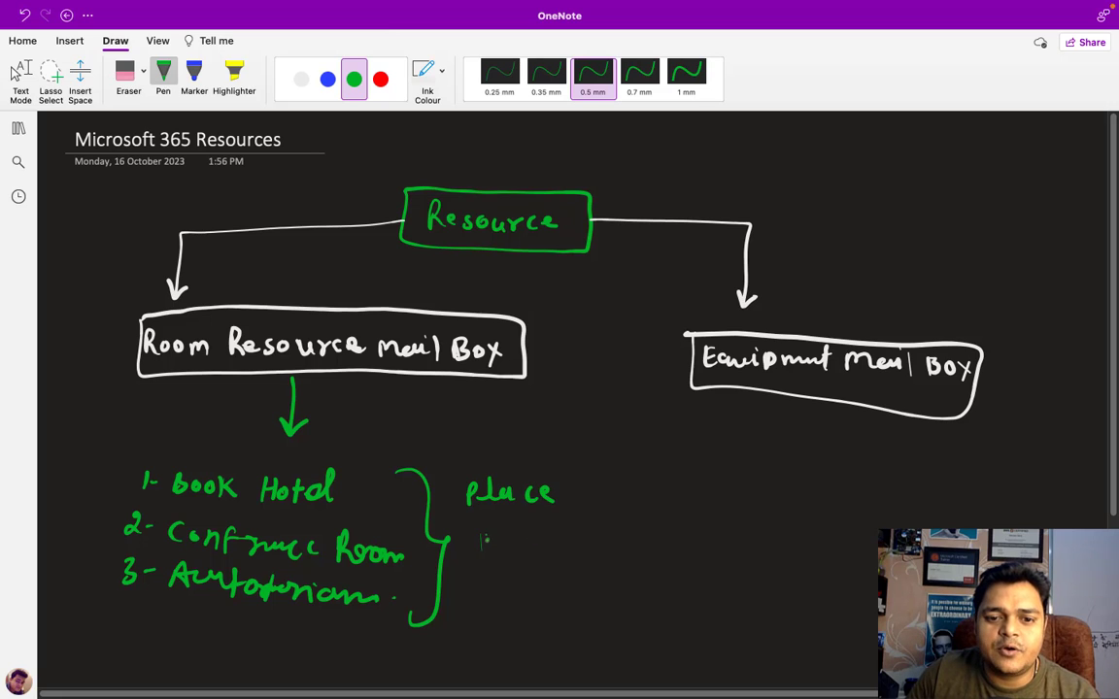
mouse_move(489, 536)
left_mouse_down()
mouse_move(486, 551)
mouse_move(521, 541)
mouse_move(532, 555)
mouse_move(580, 561)
mouse_move(588, 544)
left_mouse_up()
left_click(508, 541)
left_click(508, 550)
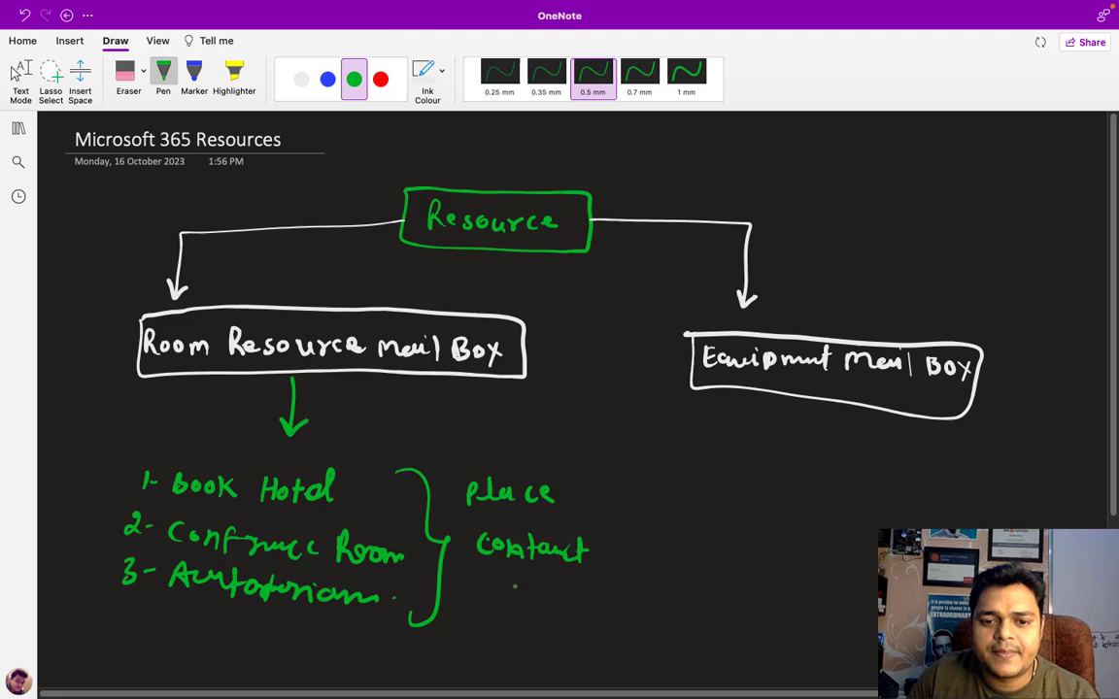
mouse_move(500, 575)
left_mouse_down()
mouse_move(589, 595)
mouse_move(544, 620)
left_mouse_up()
left_click(561, 628)
mouse_move(560, 602)
left_mouse_down()
mouse_move(560, 622)
mouse_move(587, 626)
left_mouse_up()
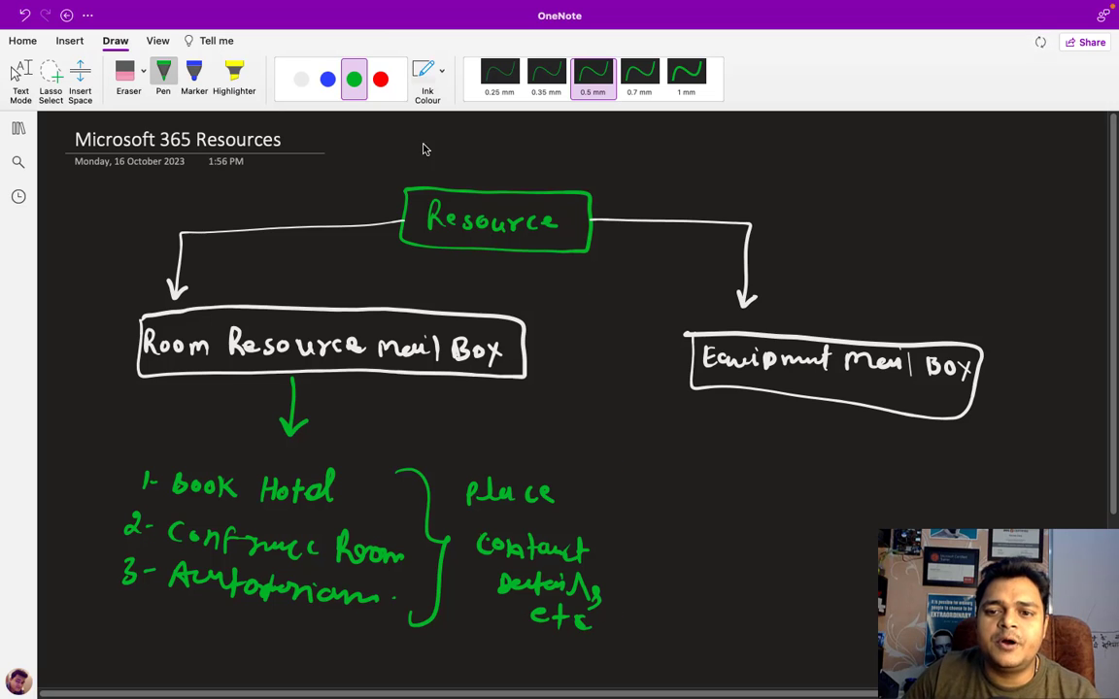
- Switch to red ink and begin a note below Equipment Mail Box
left_click(379, 79)
key("Escape")
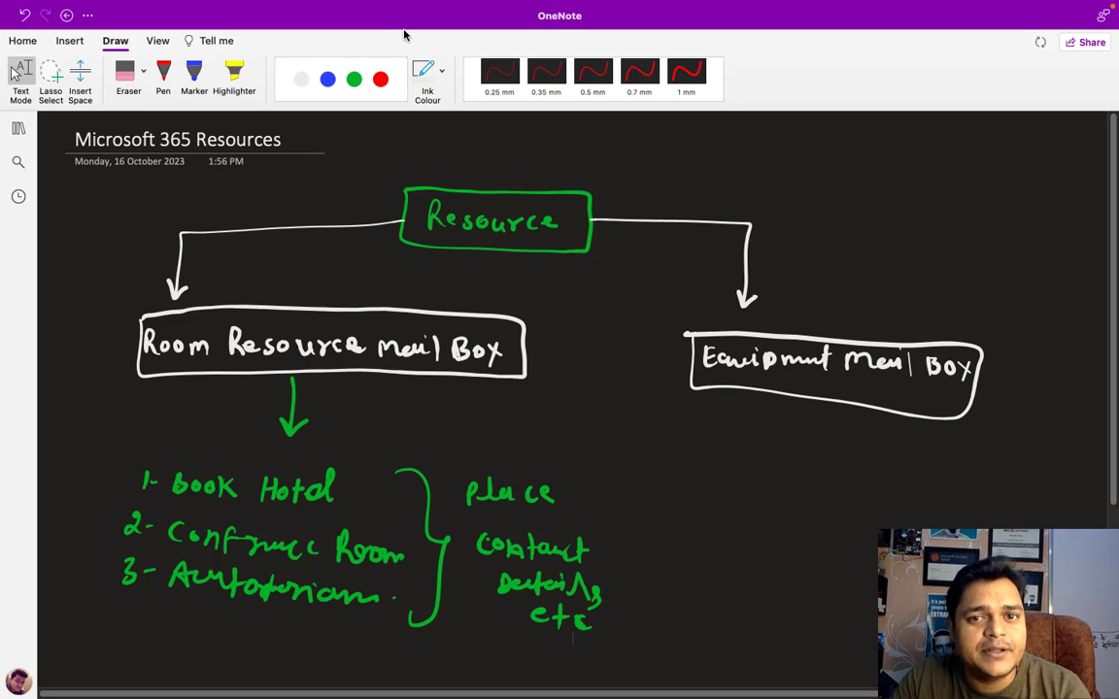
left_click(380, 79)
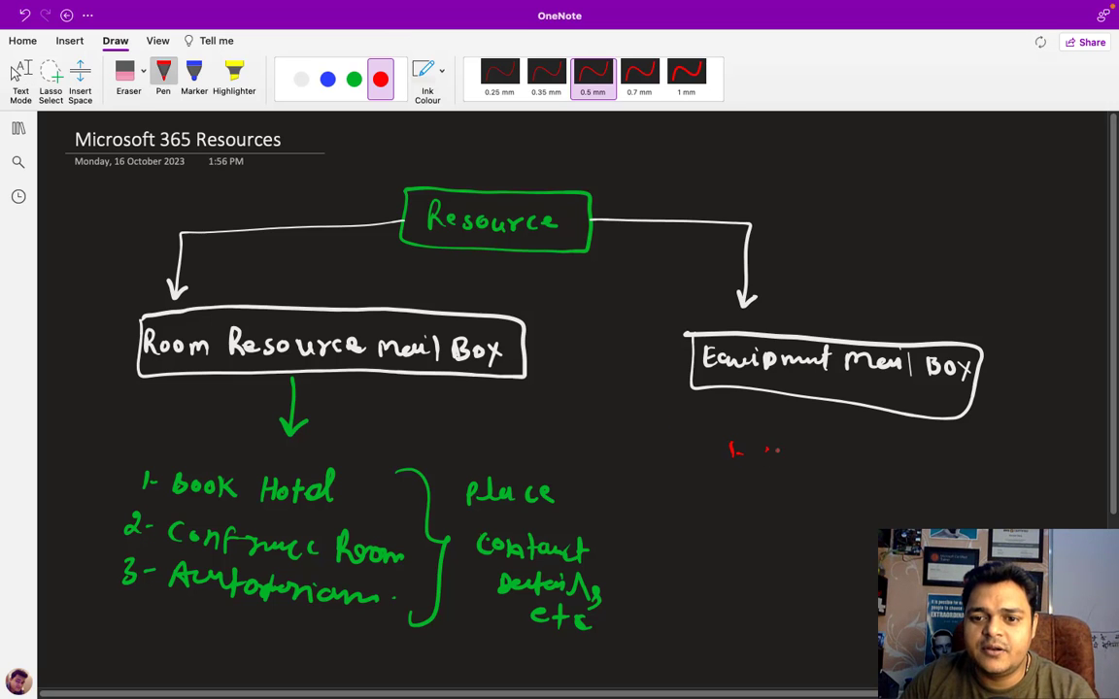
mouse_move(766, 457)
left_mouse_down()
mouse_move(805, 450)
mouse_move(804, 467)
mouse_move(884, 453)
mouse_move(866, 450)
left_mouse_up()
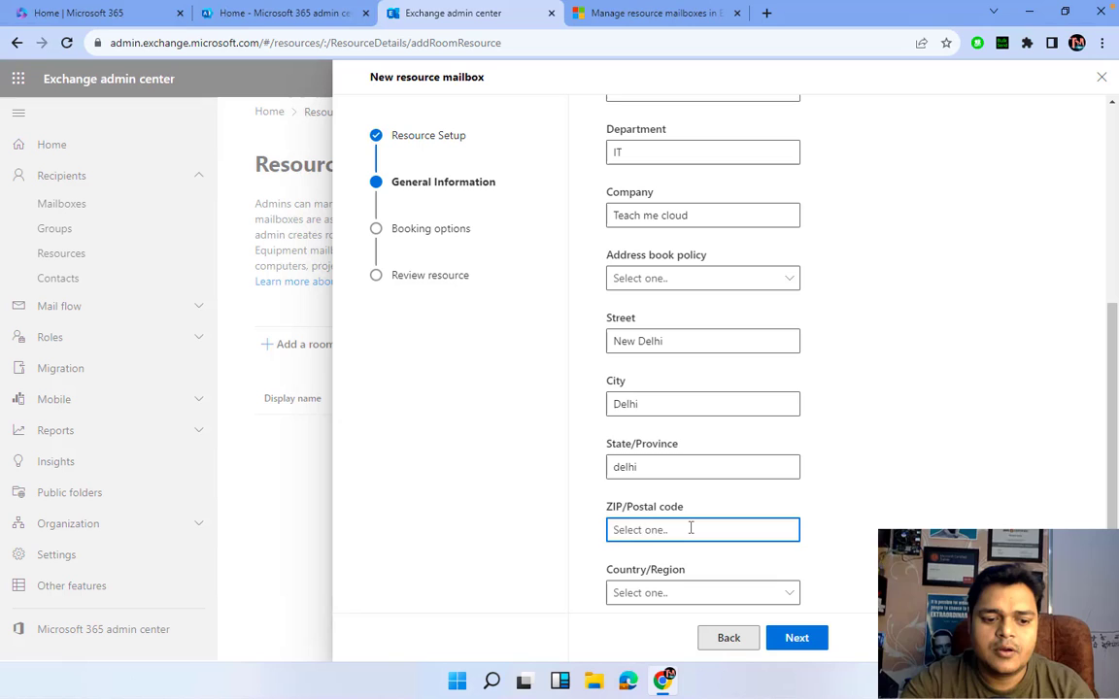
- Enter ZIP code 110085, choose India as the country, and advance to booking options
type("110085")
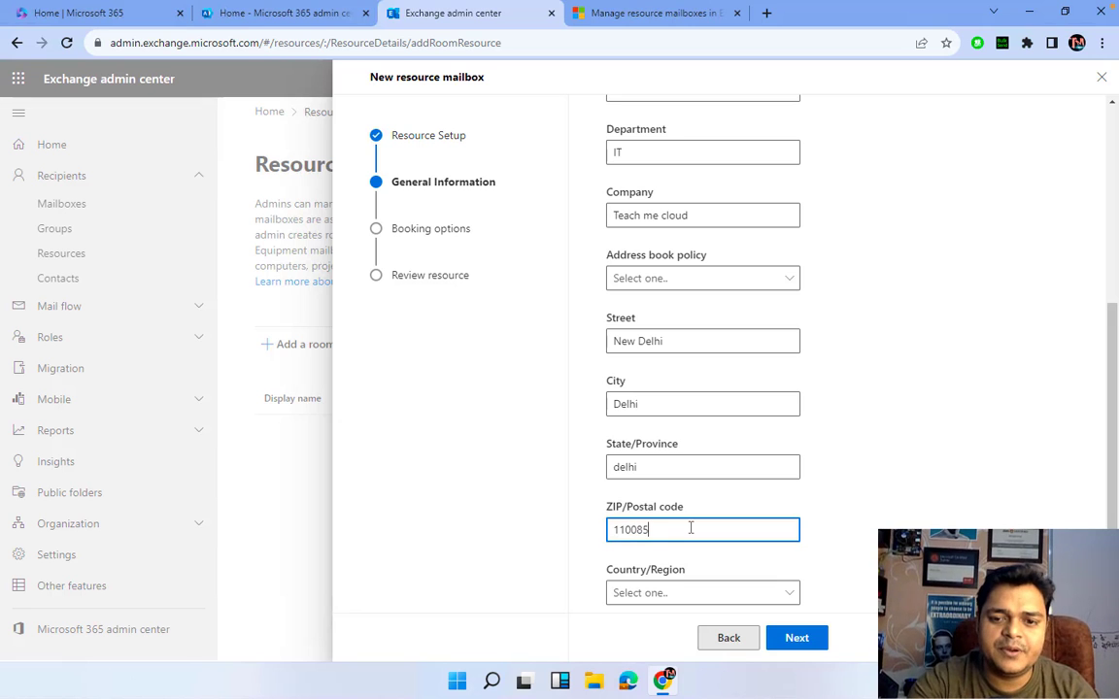
left_click(730, 594)
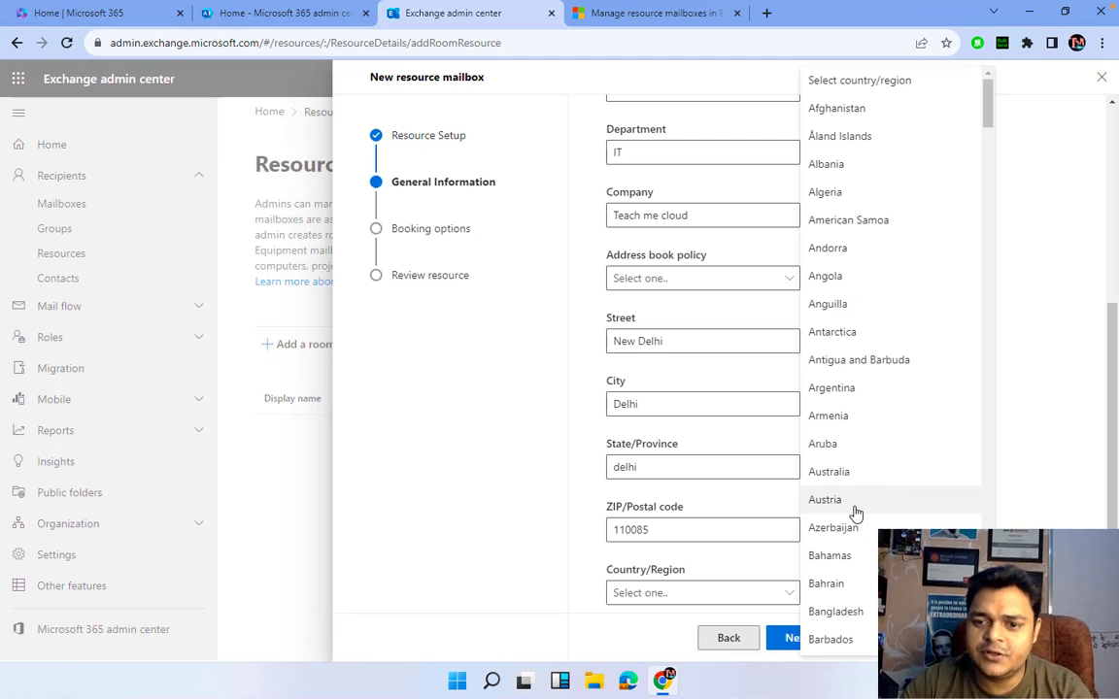
scroll(855, 512, "down", 1)
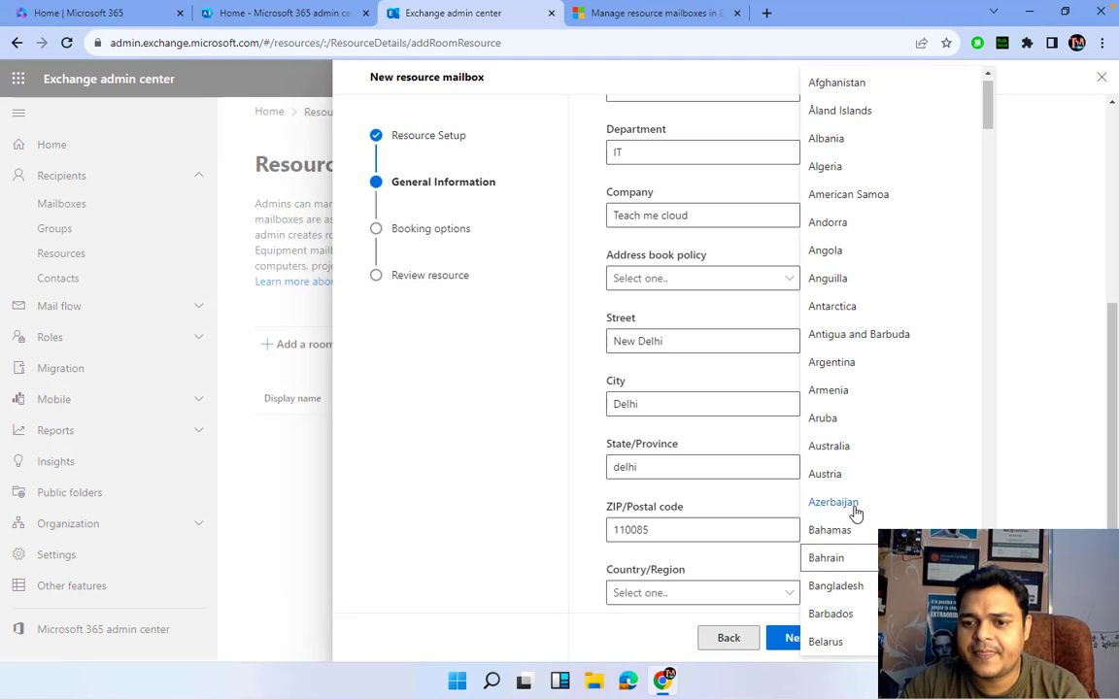
scroll(855, 513, "down", 5)
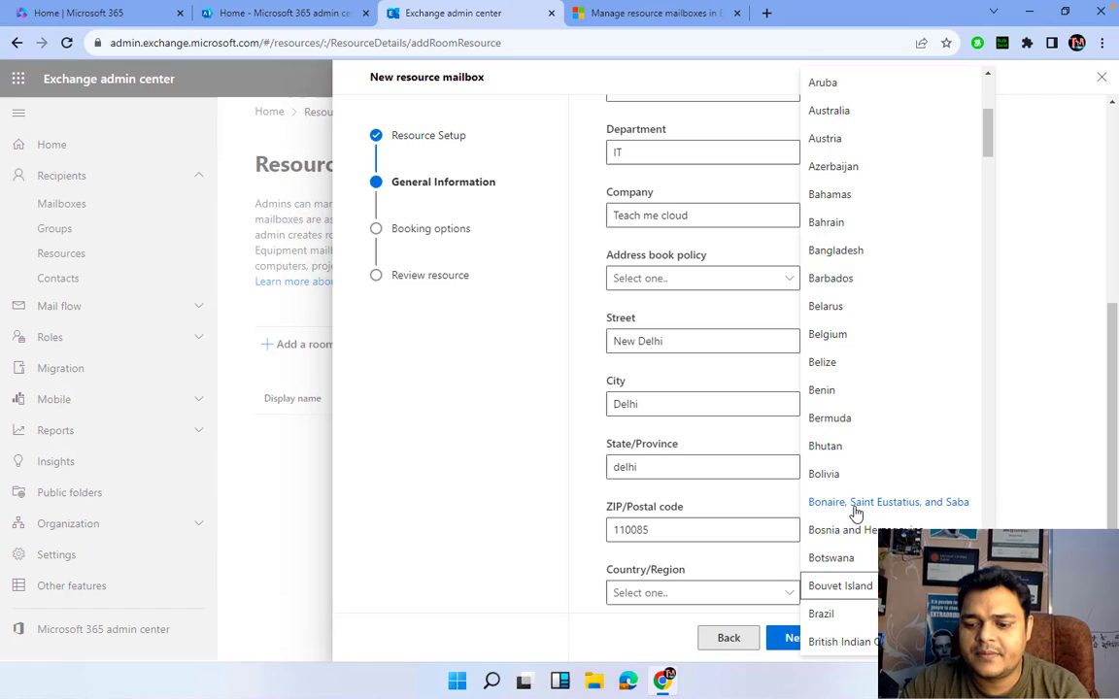
scroll(855, 513, "down", 8)
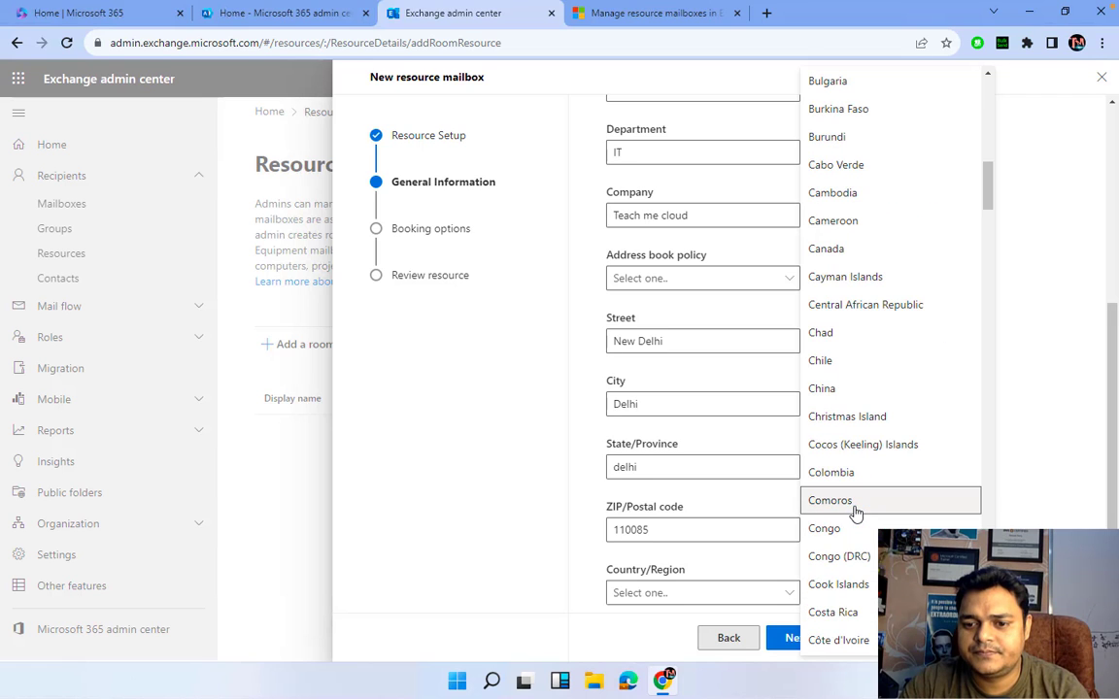
scroll(854, 513, "down", 5)
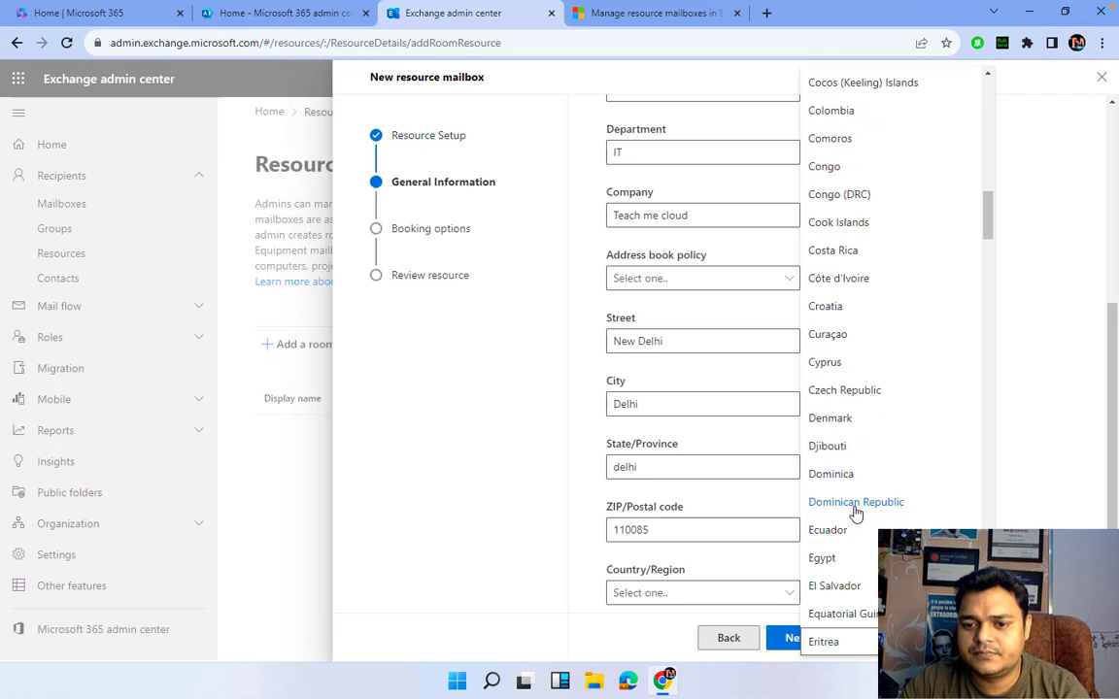
scroll(855, 513, "down", 9)
scroll(855, 513, "down", 5)
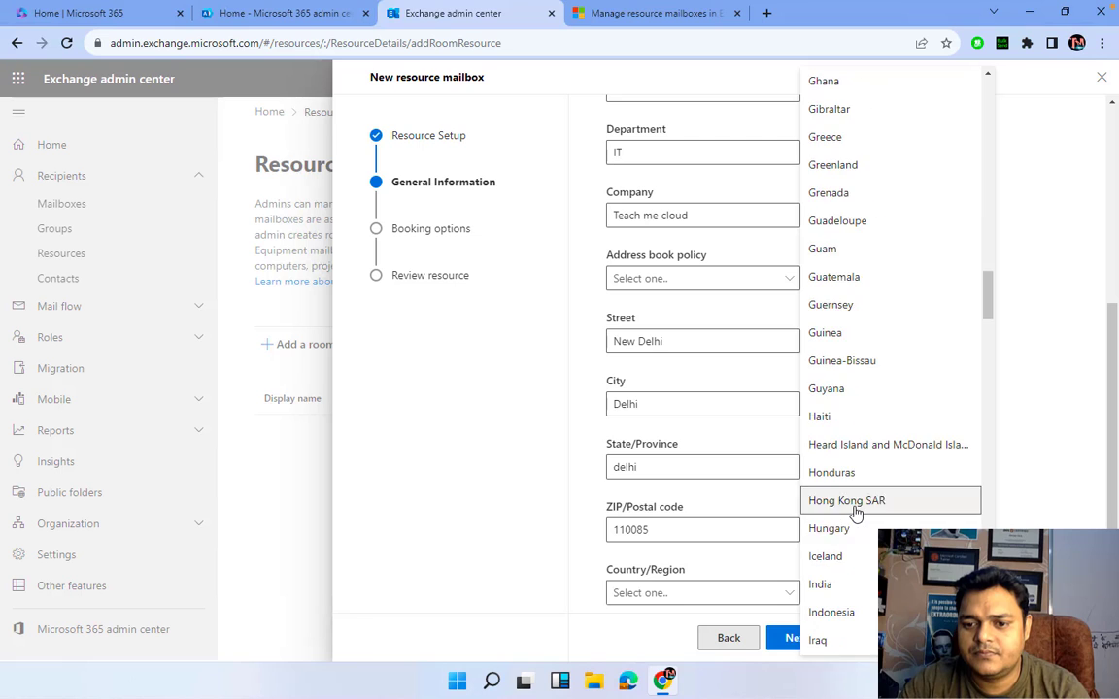
scroll(855, 519, "down", 1)
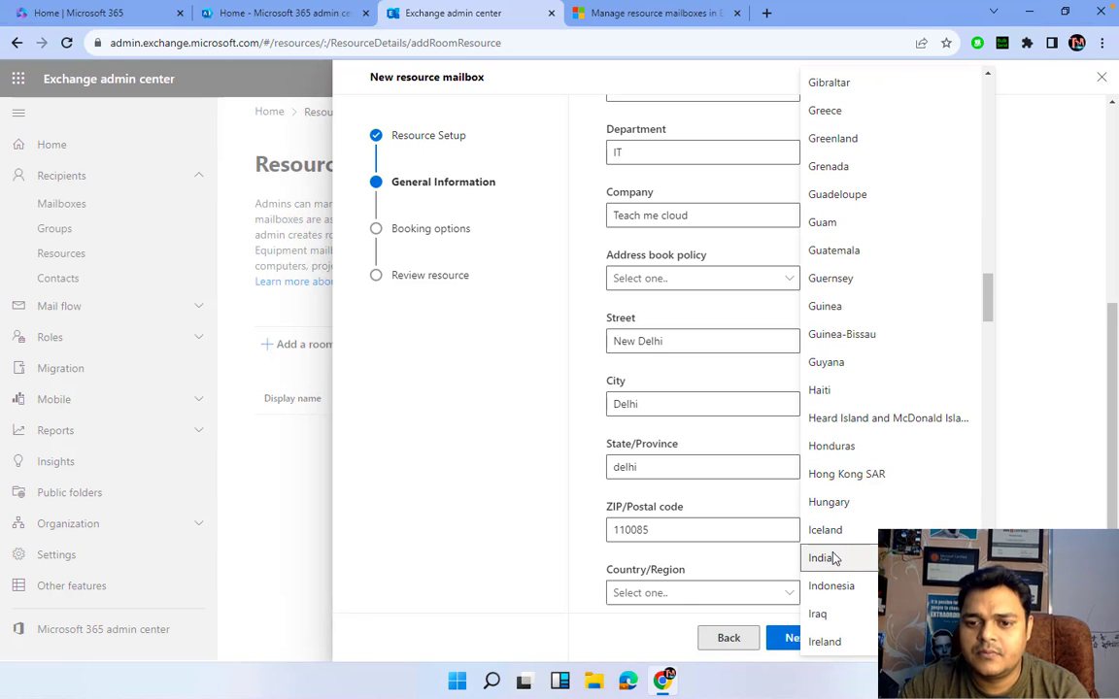
left_click(822, 558)
left_click(796, 638)
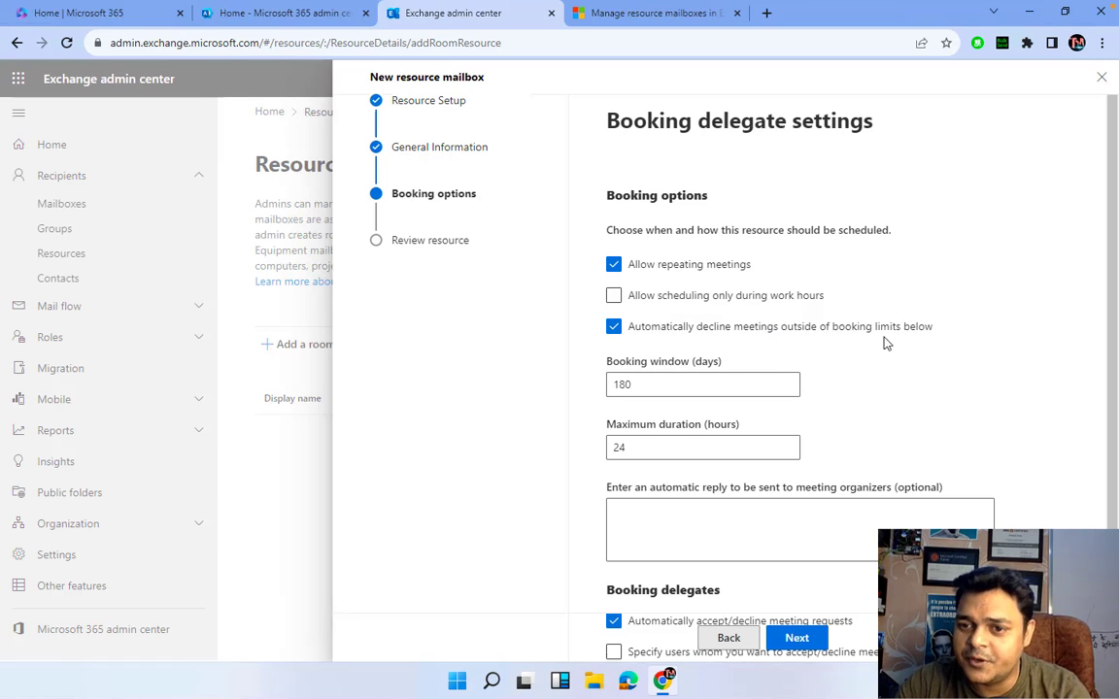
- Toggle work-hours-only and auto-decline options while trying to edit the 180-day booking window
left_click(615, 296)
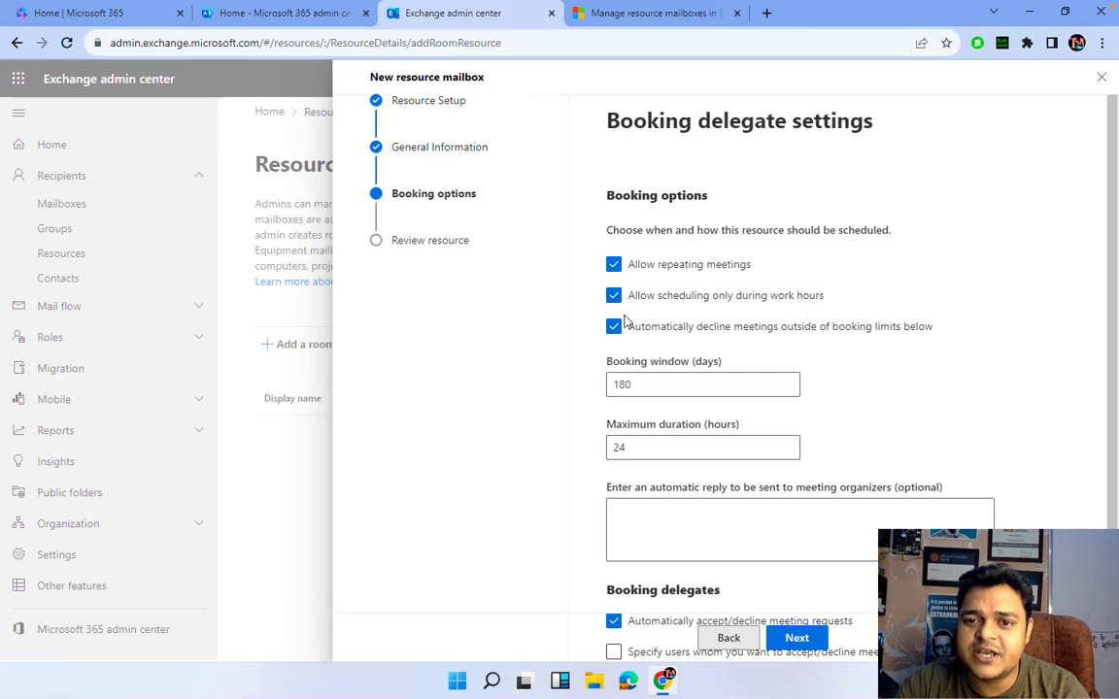
left_click(615, 328)
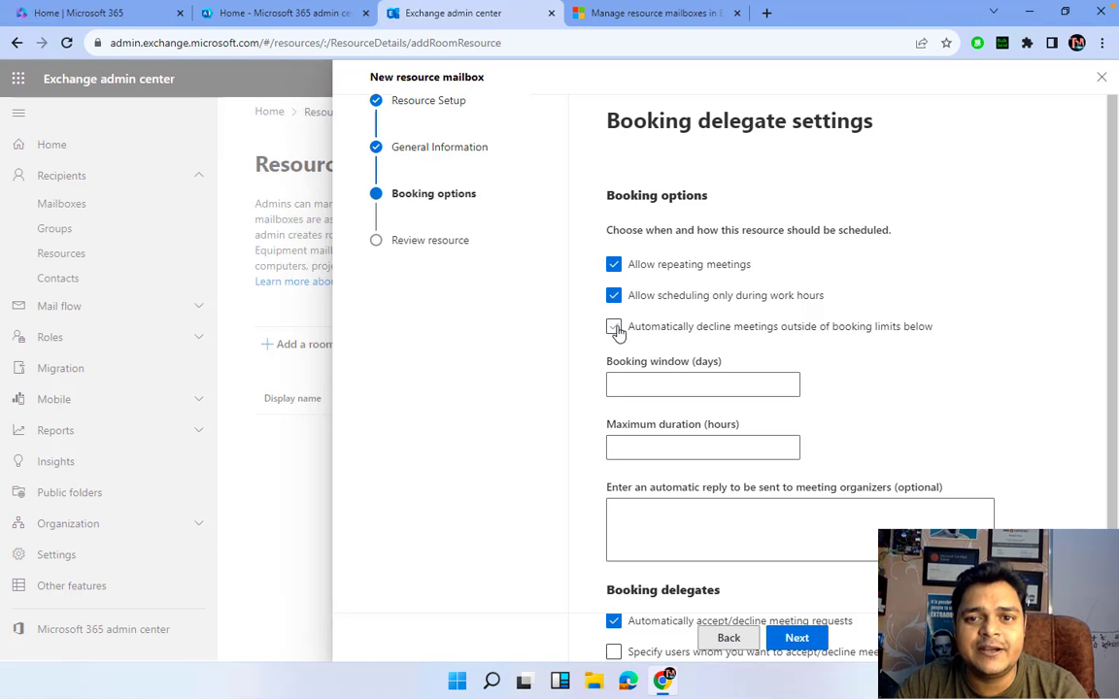
left_click(643, 386)
key("Escape")
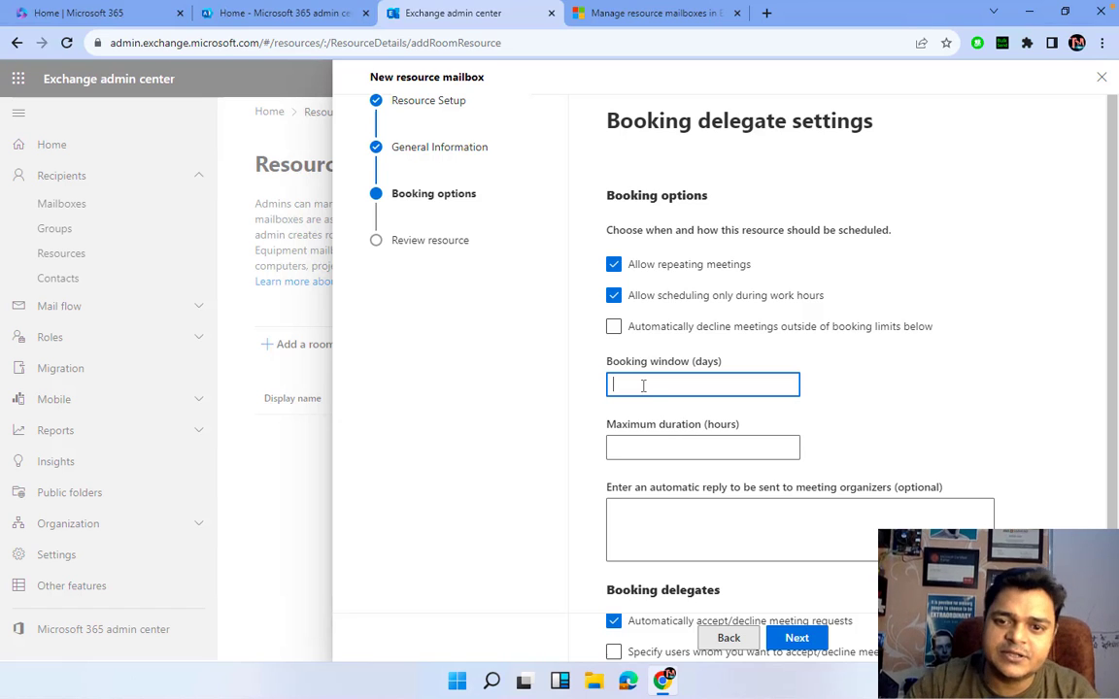
left_click(637, 385)
key("Escape")
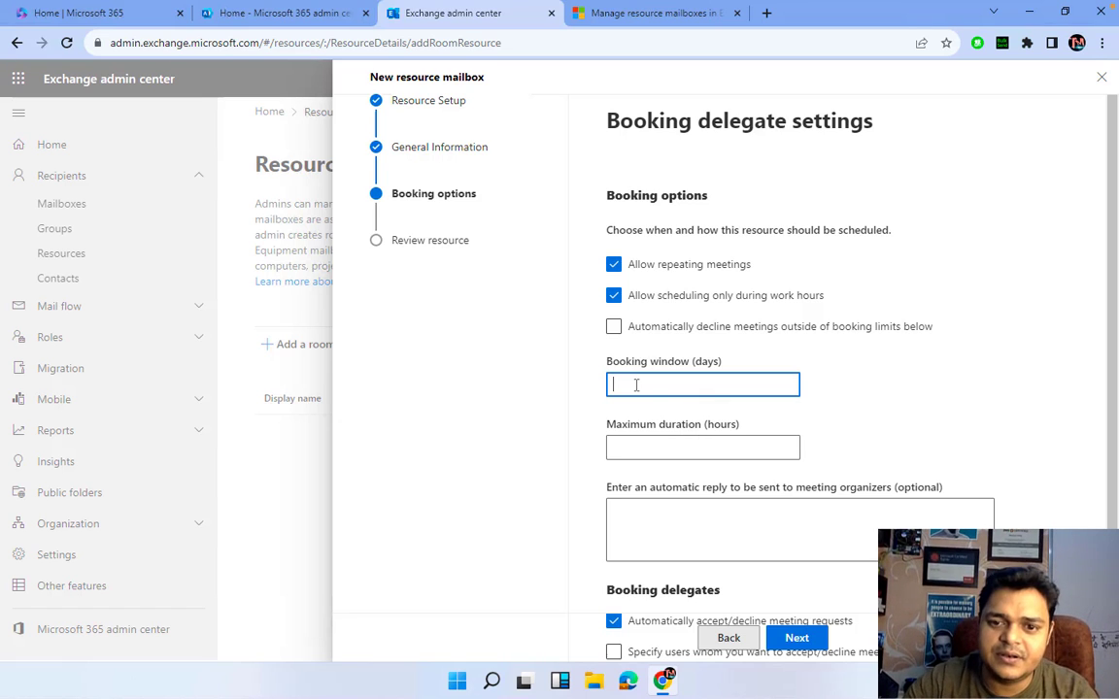
left_click(637, 385)
key("Escape")
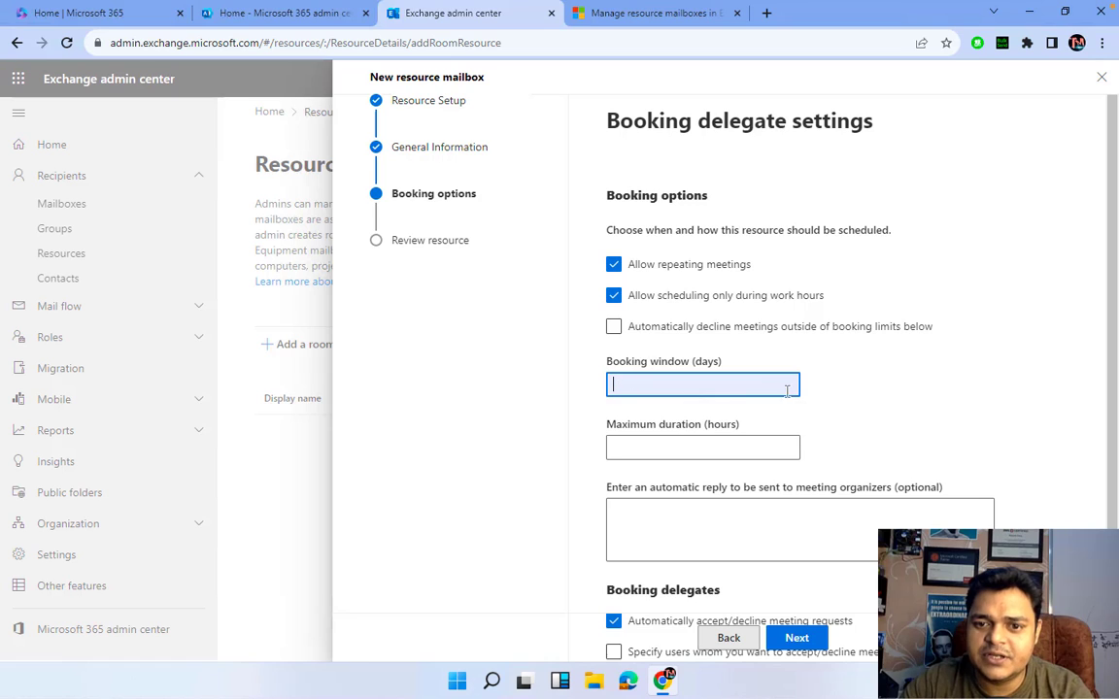
- Turn off work-hours-only scheduling and repeating meetings while retrying the booking window field
left_click(615, 296)
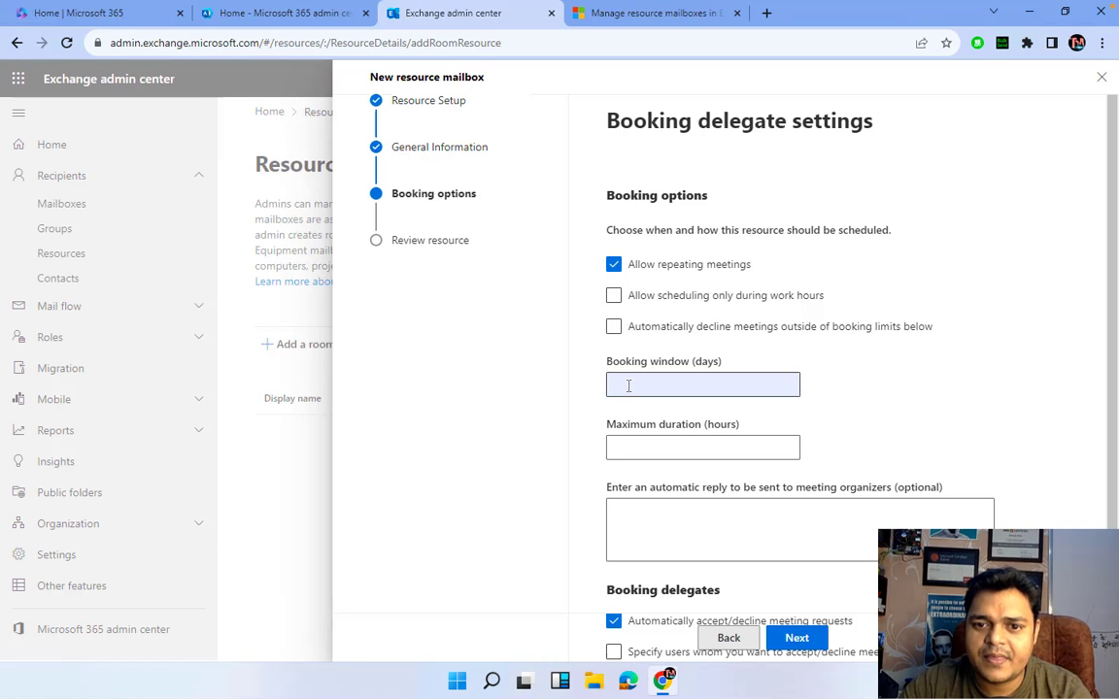
left_click(628, 386)
key("Escape")
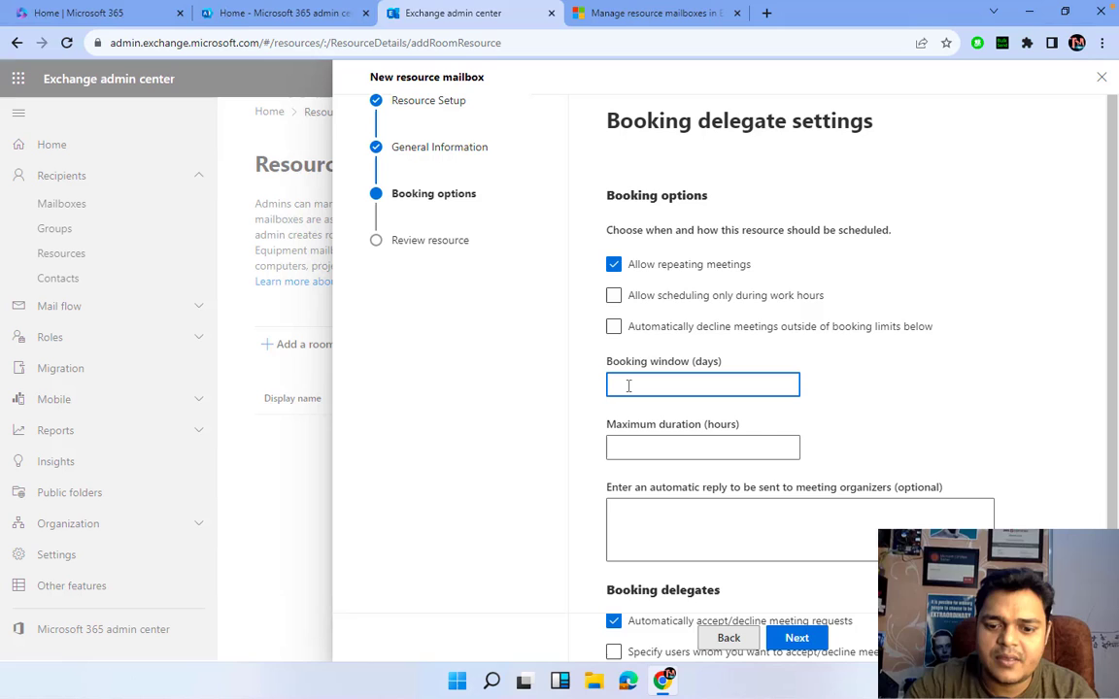
left_click(628, 385)
key("Escape")
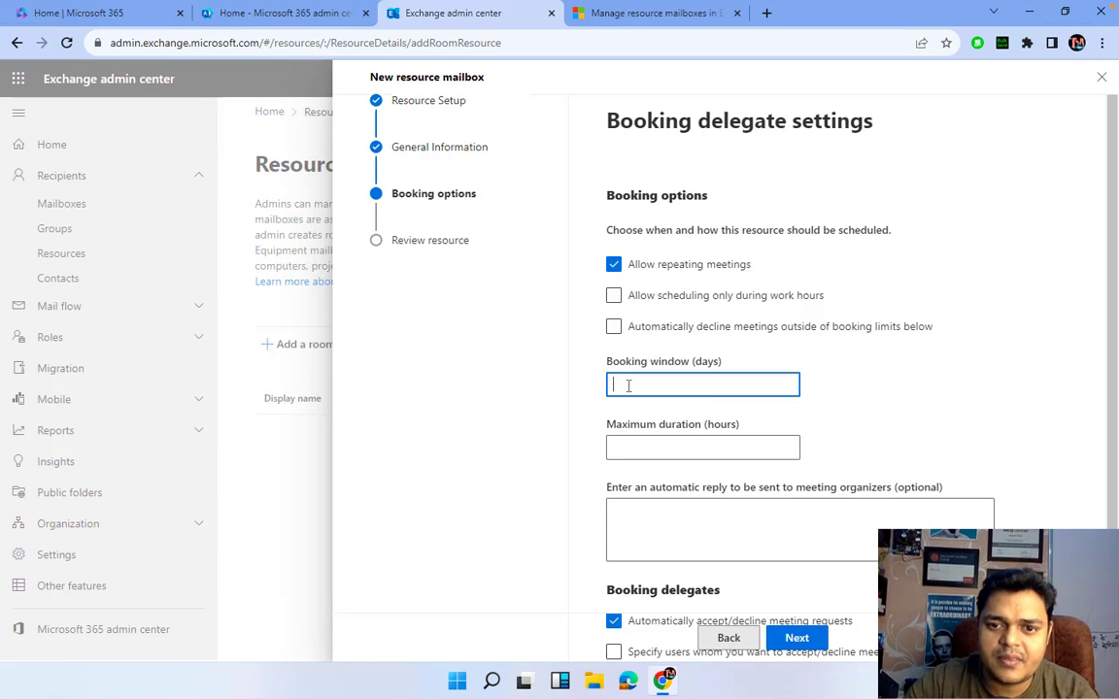
left_click(614, 265)
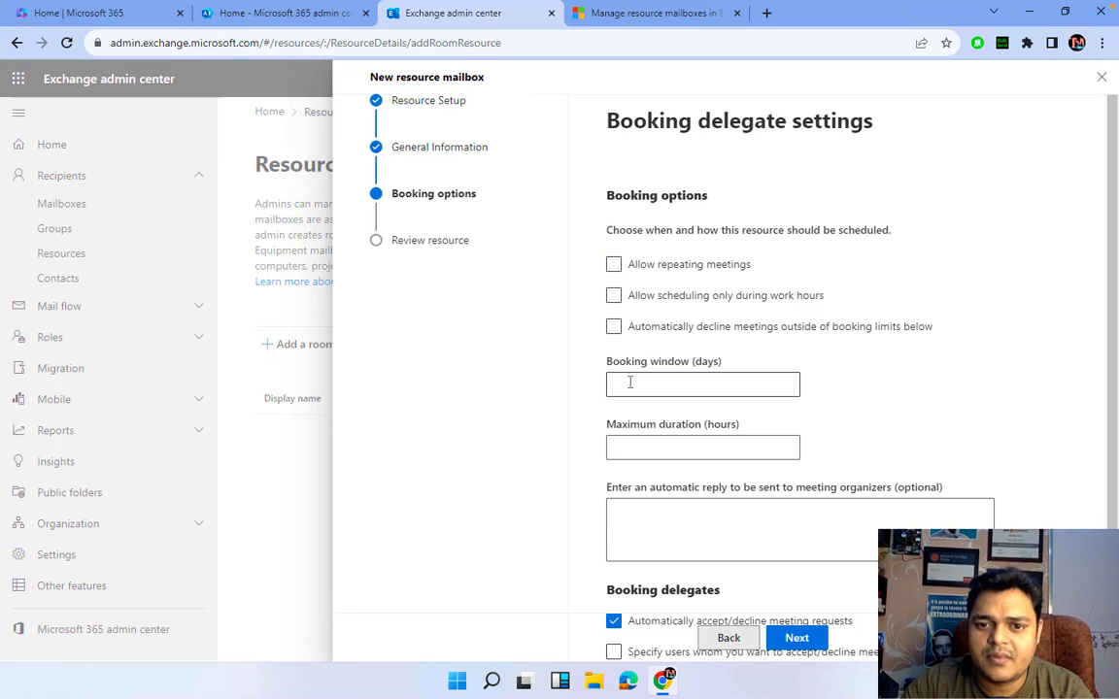
left_click(629, 383)
key("Escape")
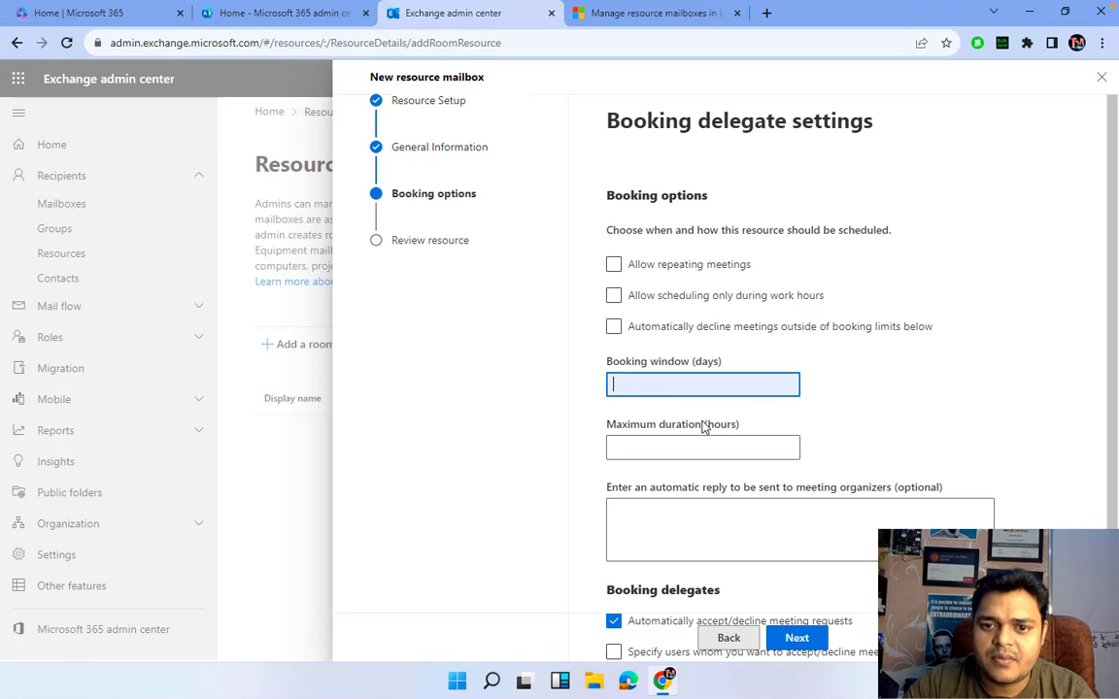
- Re-enable repeating meetings and auto-decline, and change the booking window to 90 days
scroll(646, 437, "down", 1)
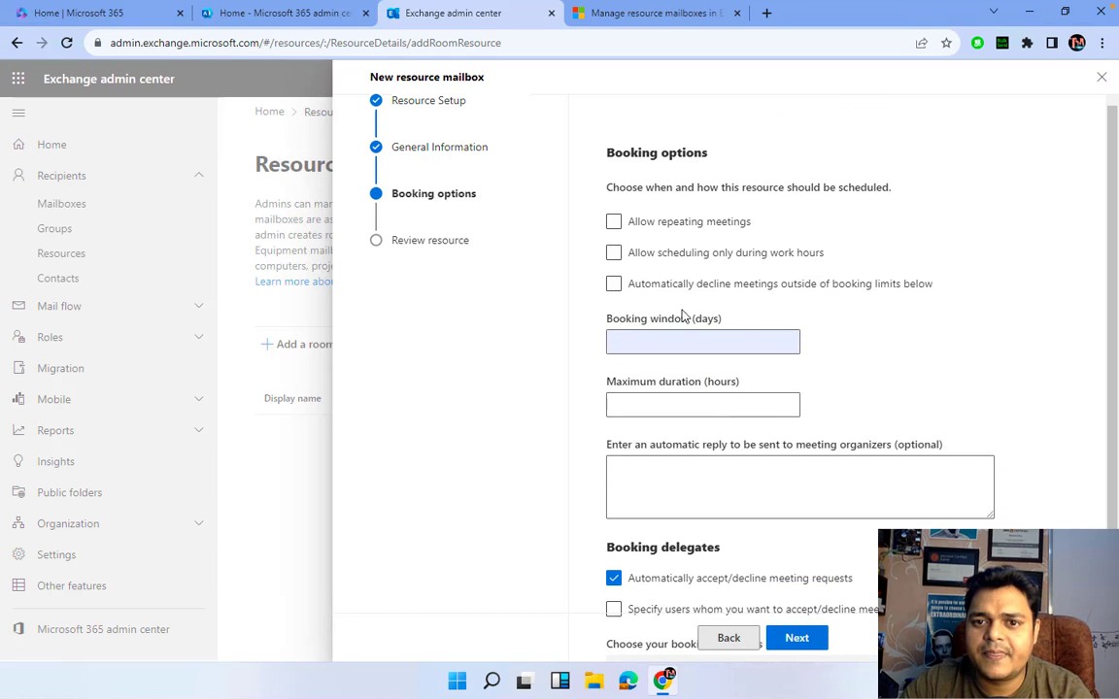
left_click(614, 223)
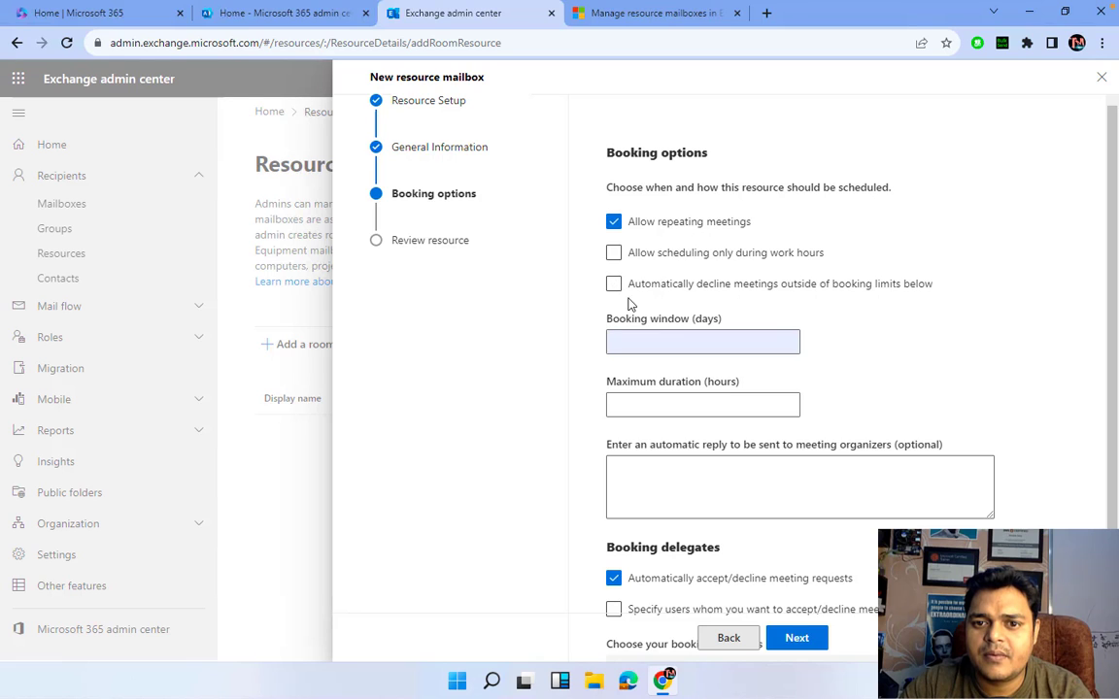
left_click(615, 285)
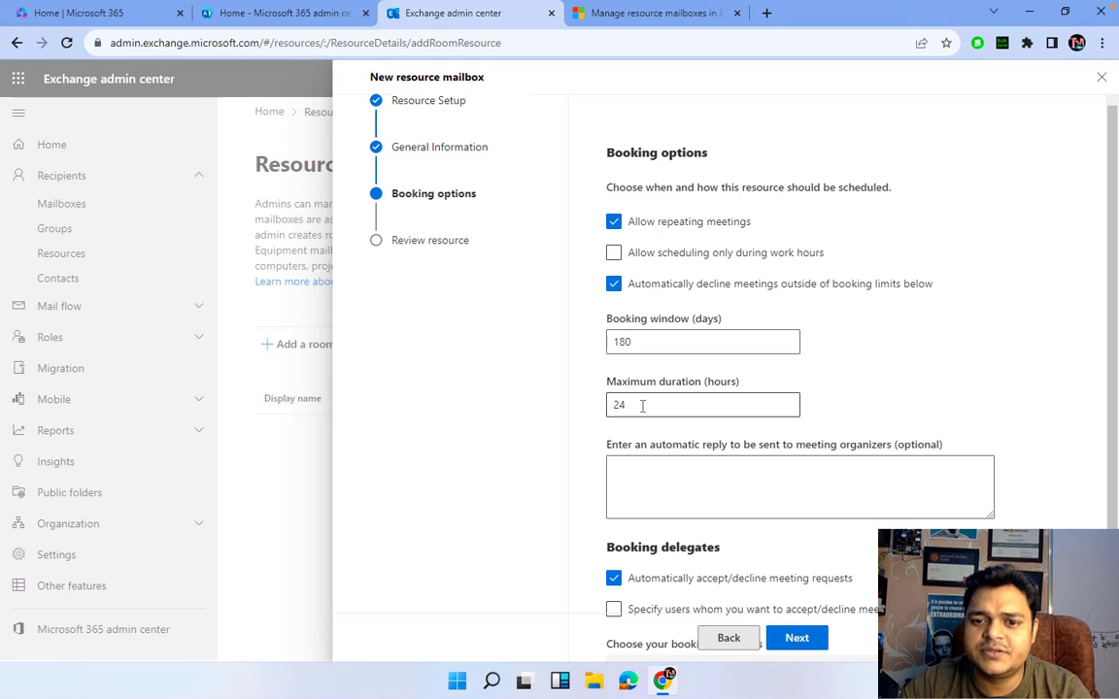
double_click(627, 342)
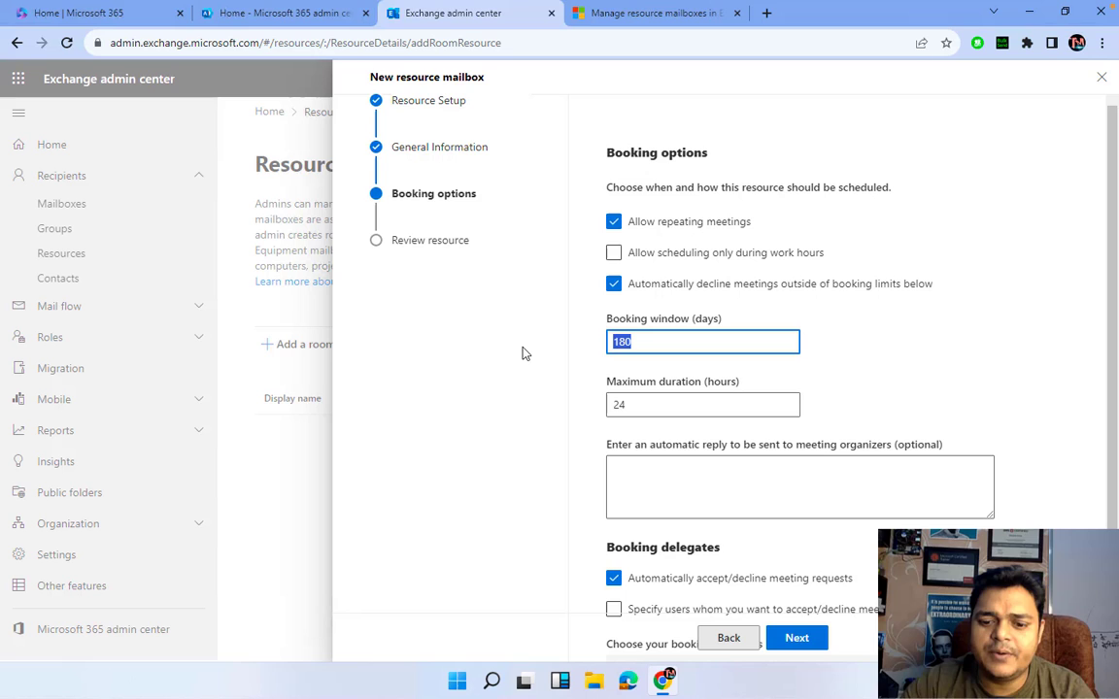
type("90")
left_click(1049, 347)
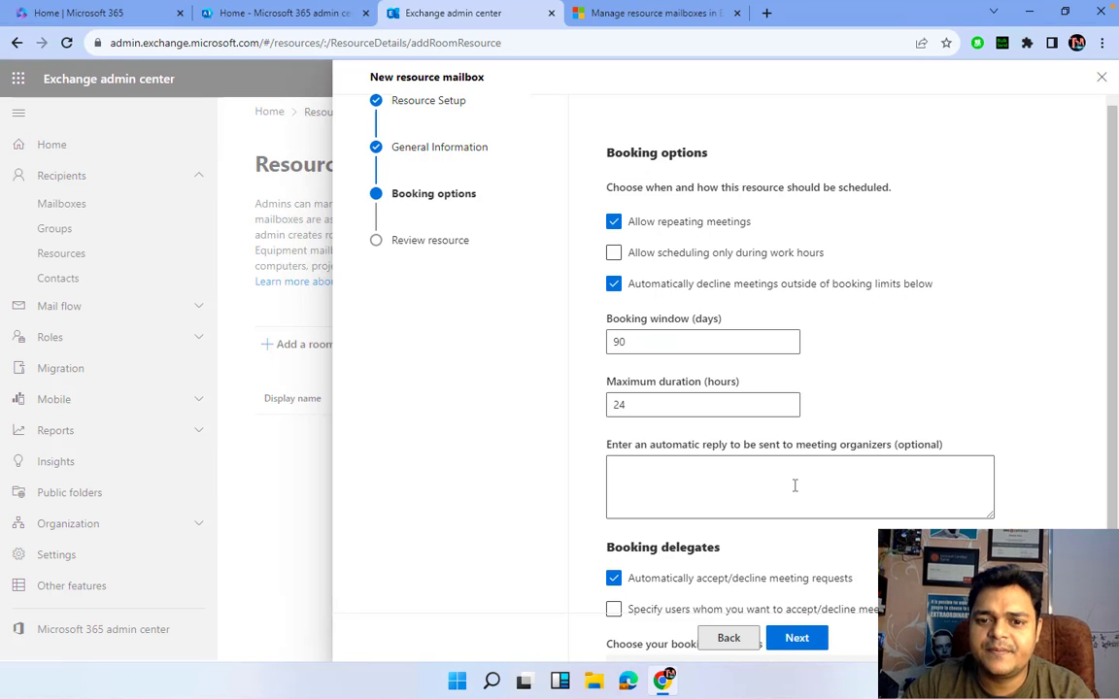
scroll(795, 486, "down", 1)
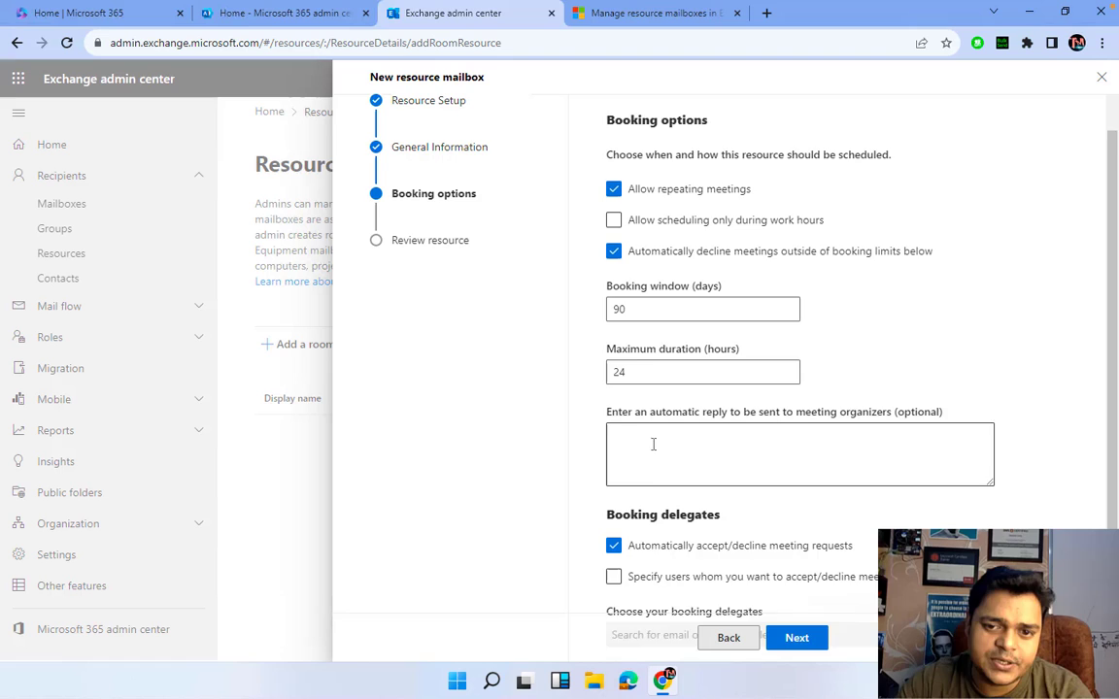
scroll(654, 444, "down", 3)
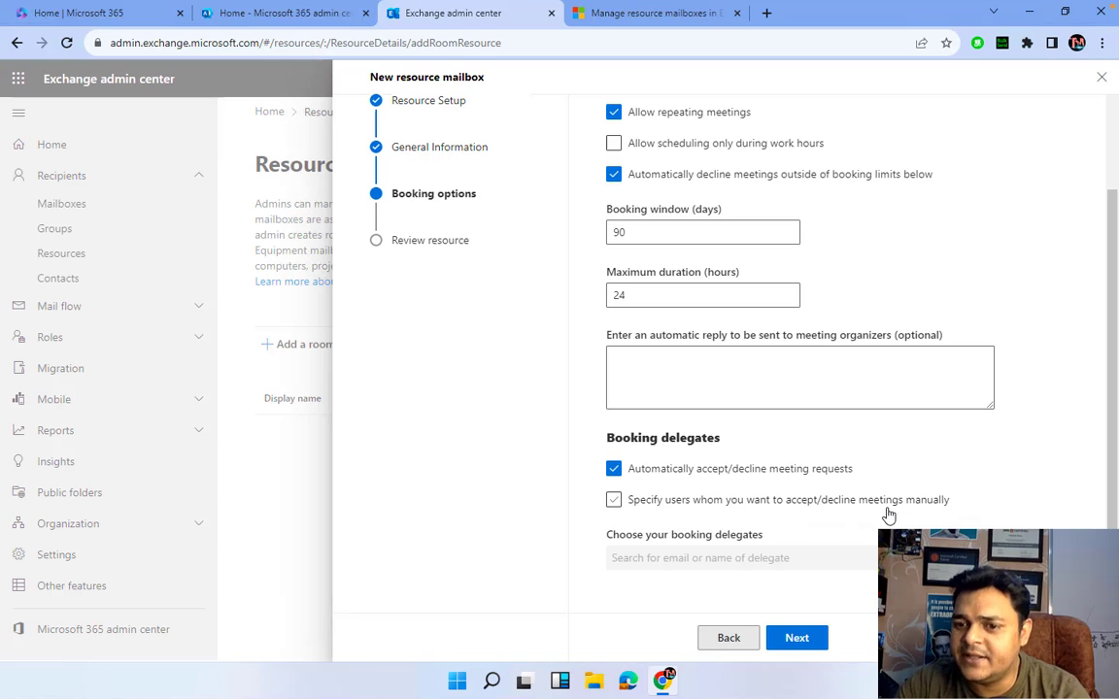
- Require manual approval by booking delegates telnet, support and aws, then continue to review
left_click(614, 500)
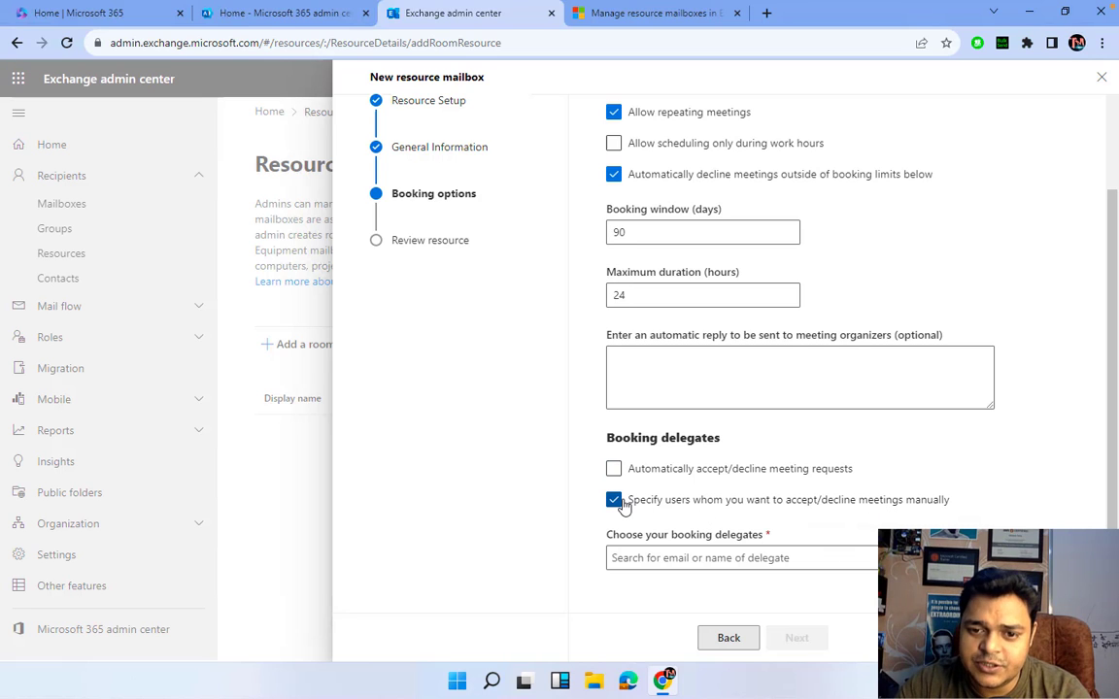
left_click(693, 559)
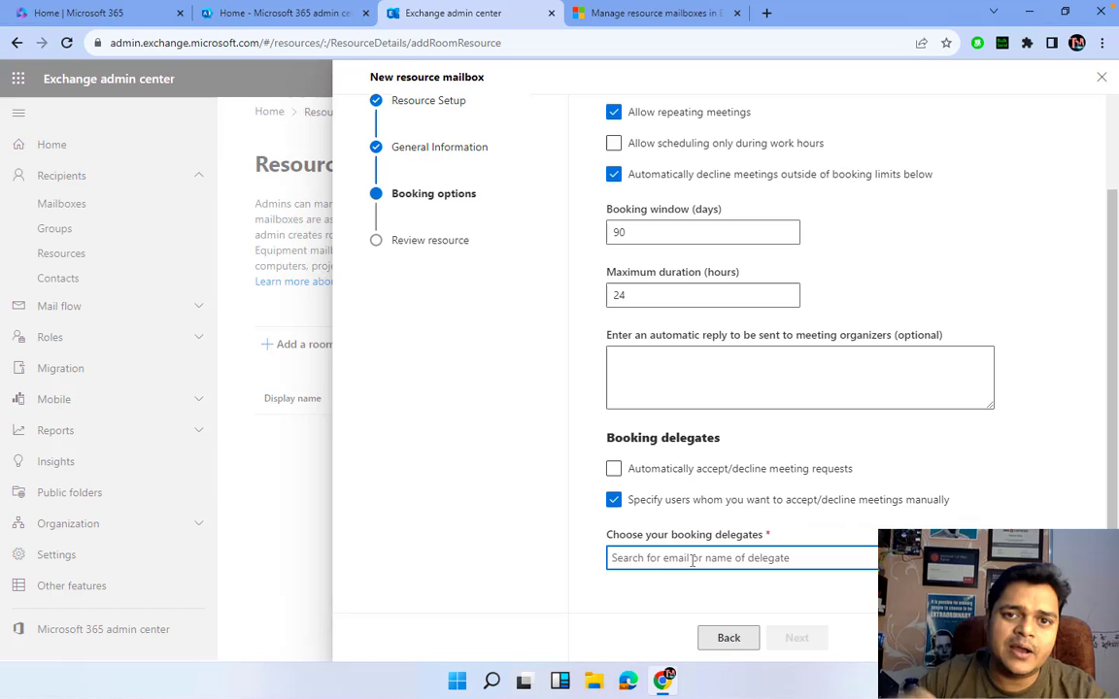
type("tel")
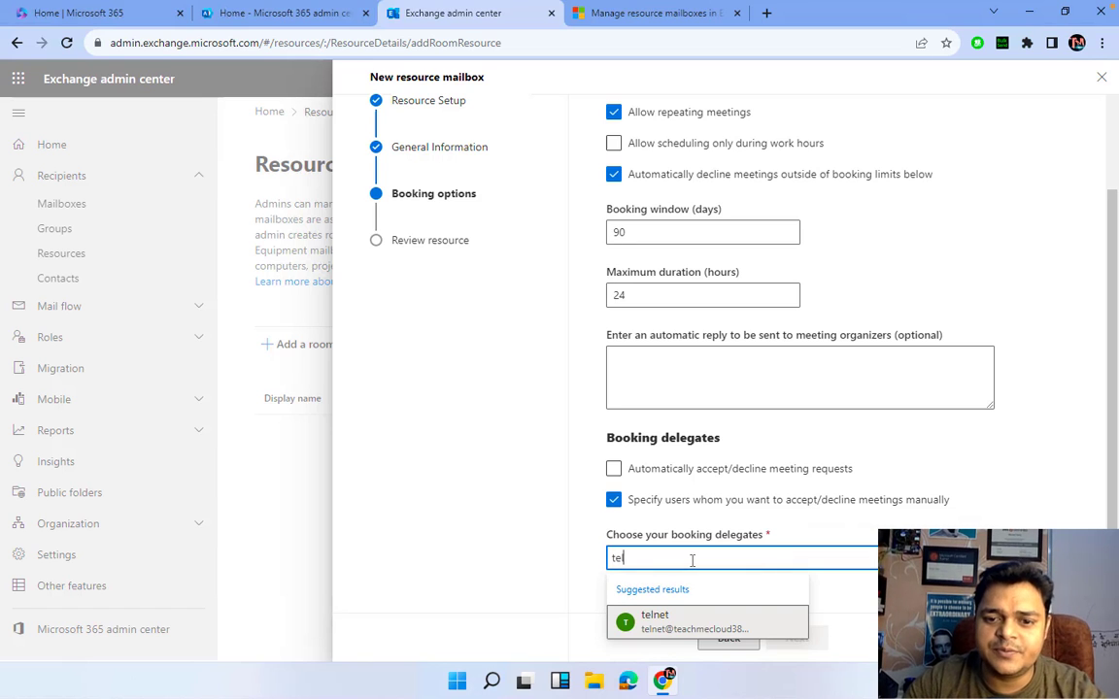
left_click(662, 622)
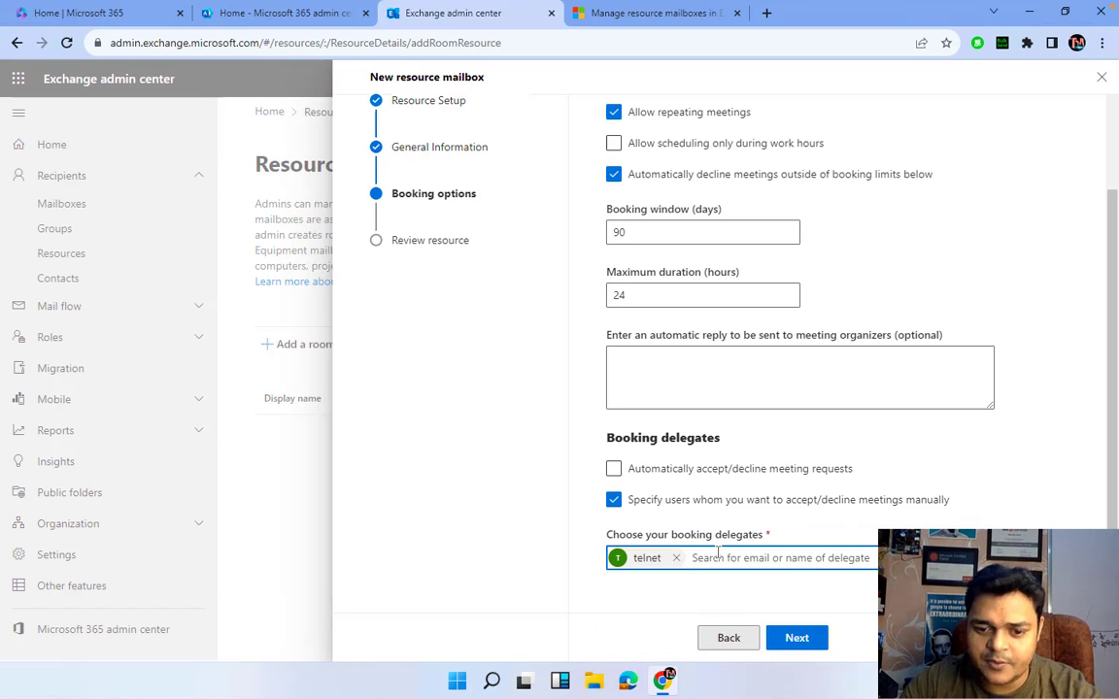
type("suppo")
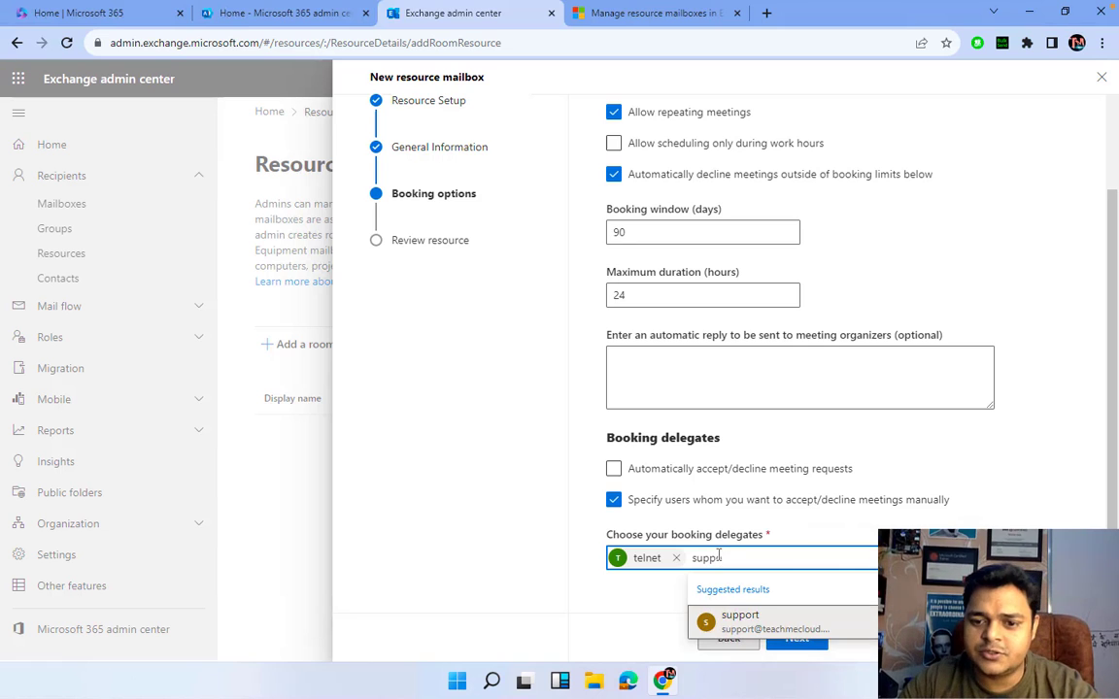
left_click(745, 621)
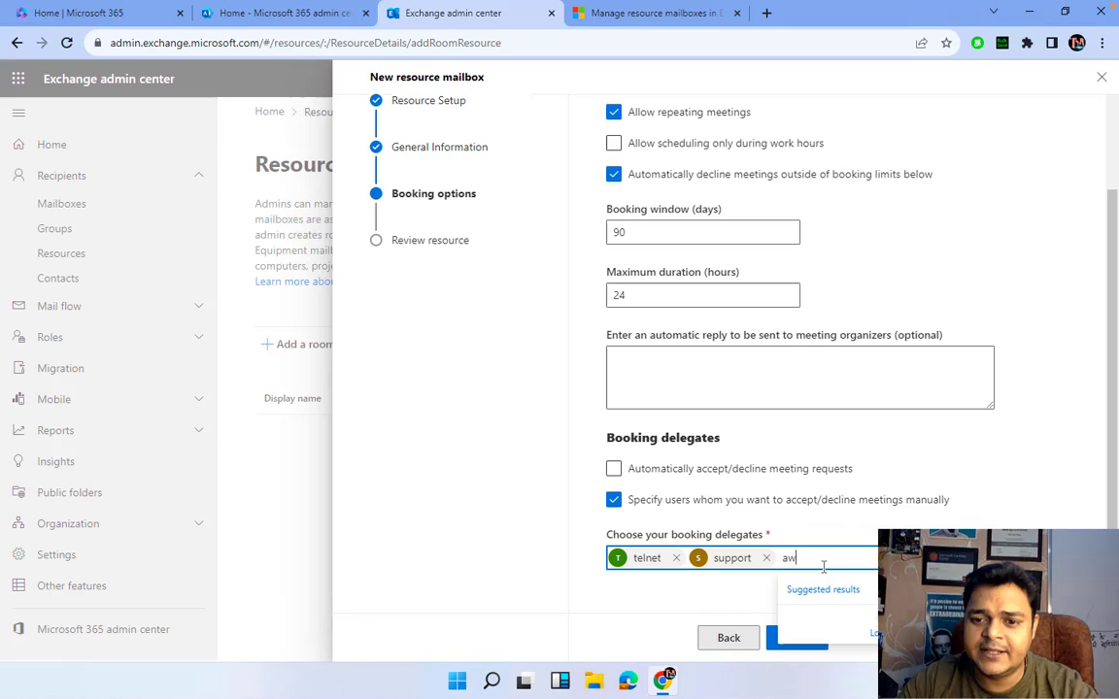
type("s")
left_click(818, 618)
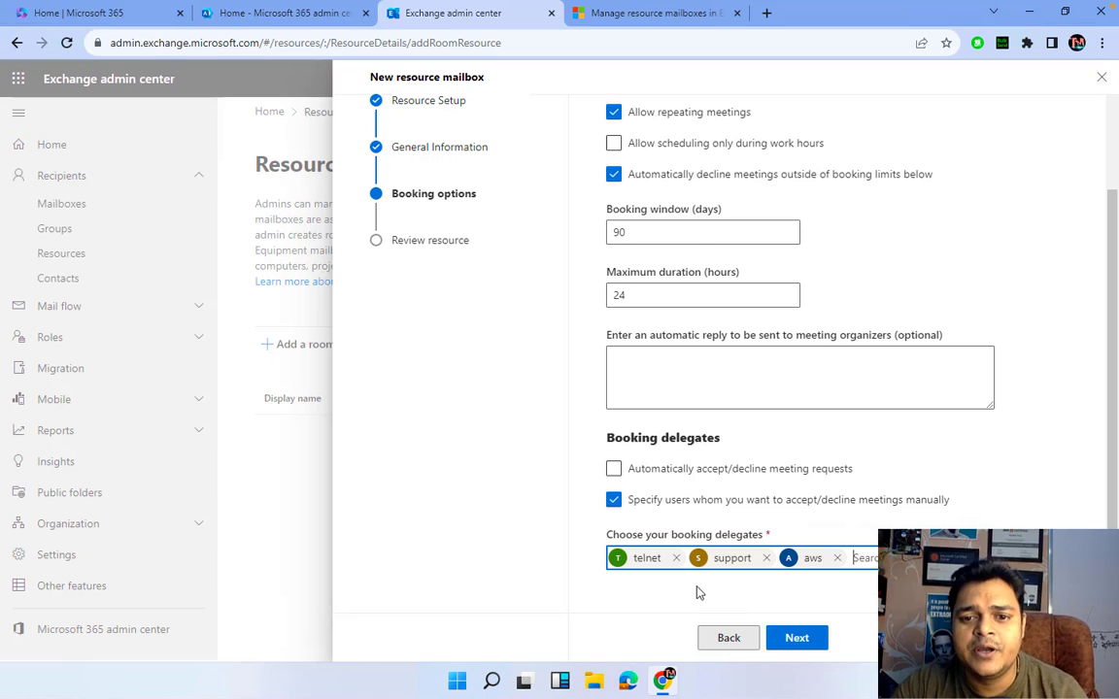
left_click(809, 646)
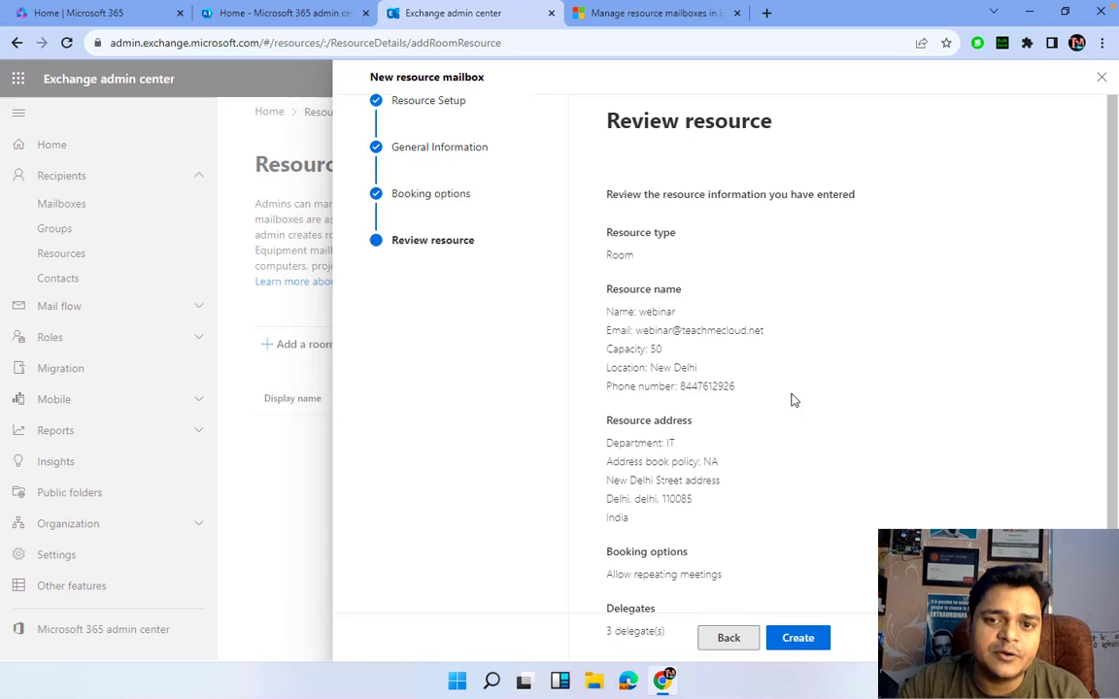
- Create the webinar room mailbox from the Review resource page
scroll(716, 515, "down", 2)
left_click(795, 638)
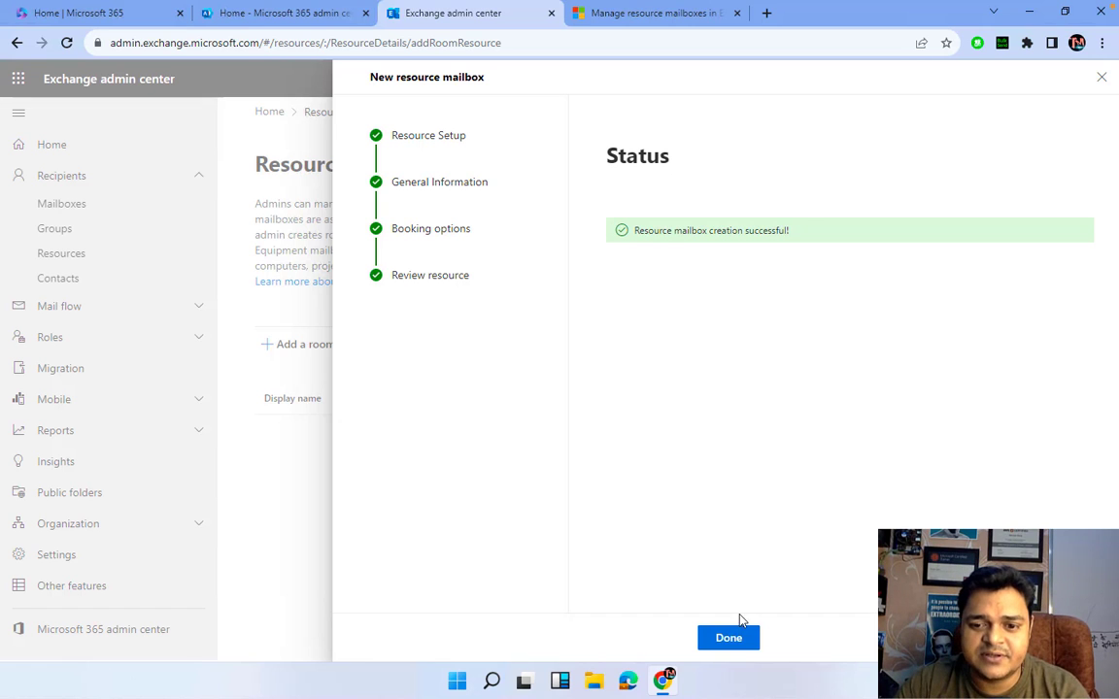
left_click(729, 637)
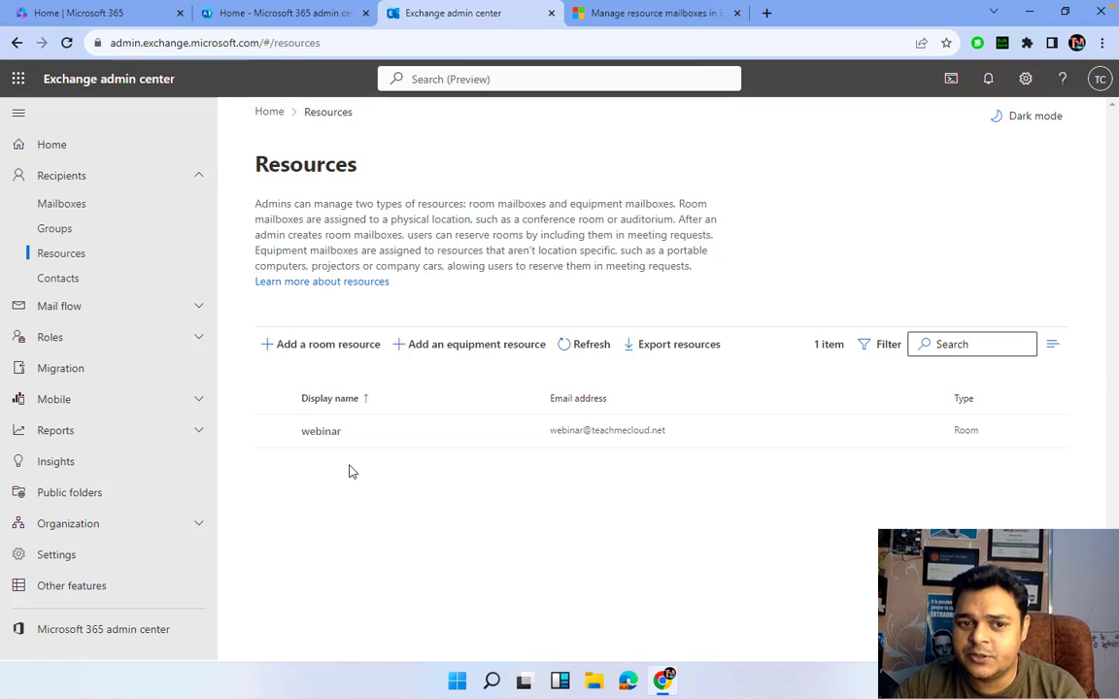
left_click(463, 345)
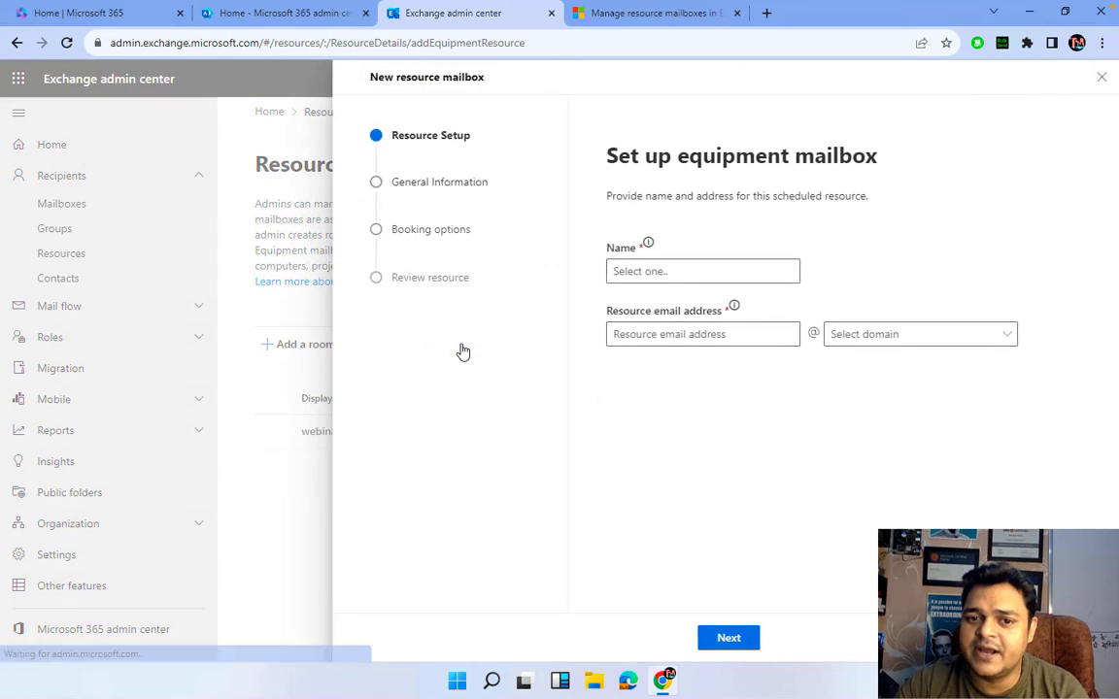
left_click(667, 272)
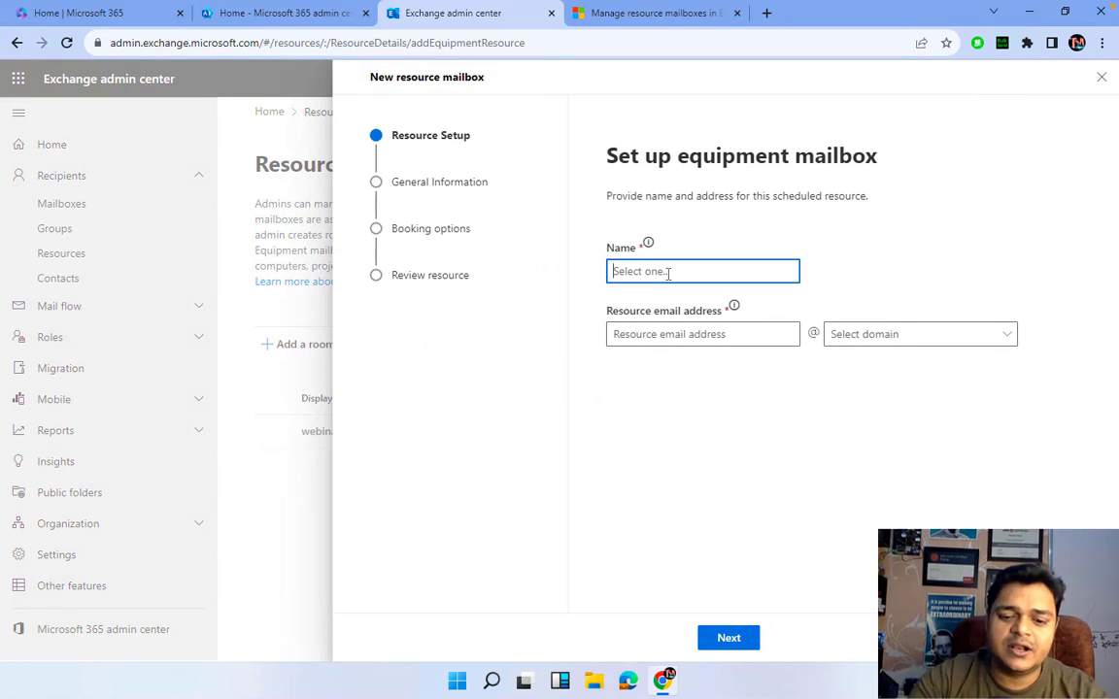
type("IT-local")
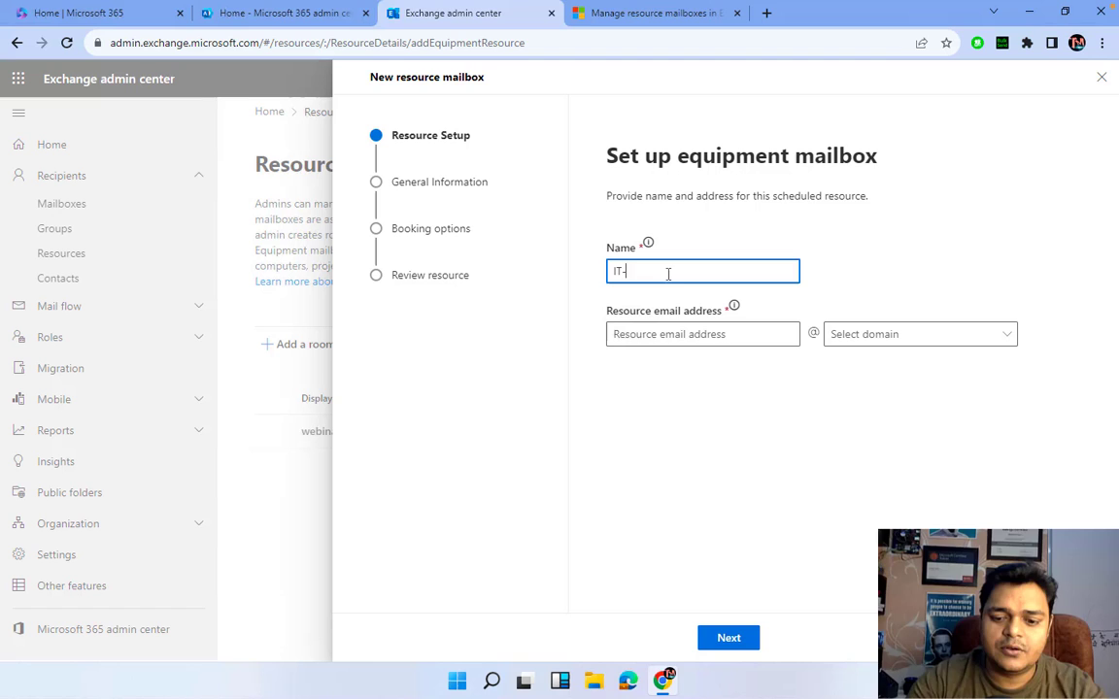
left_click(698, 337)
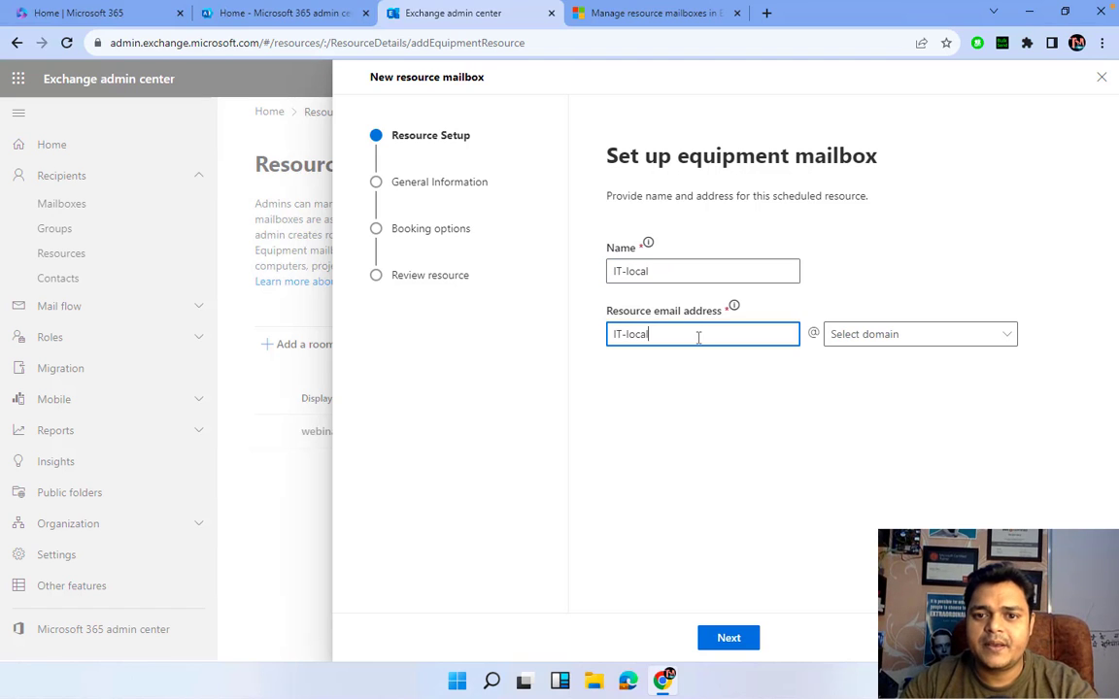
left_click(906, 335)
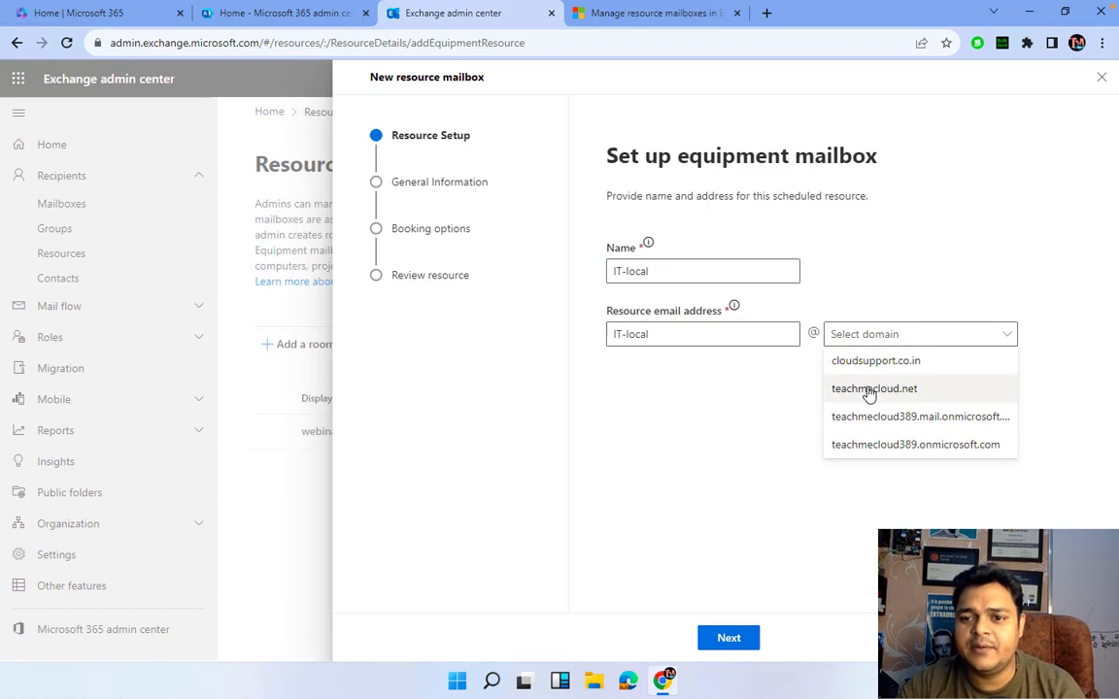
left_click(867, 390)
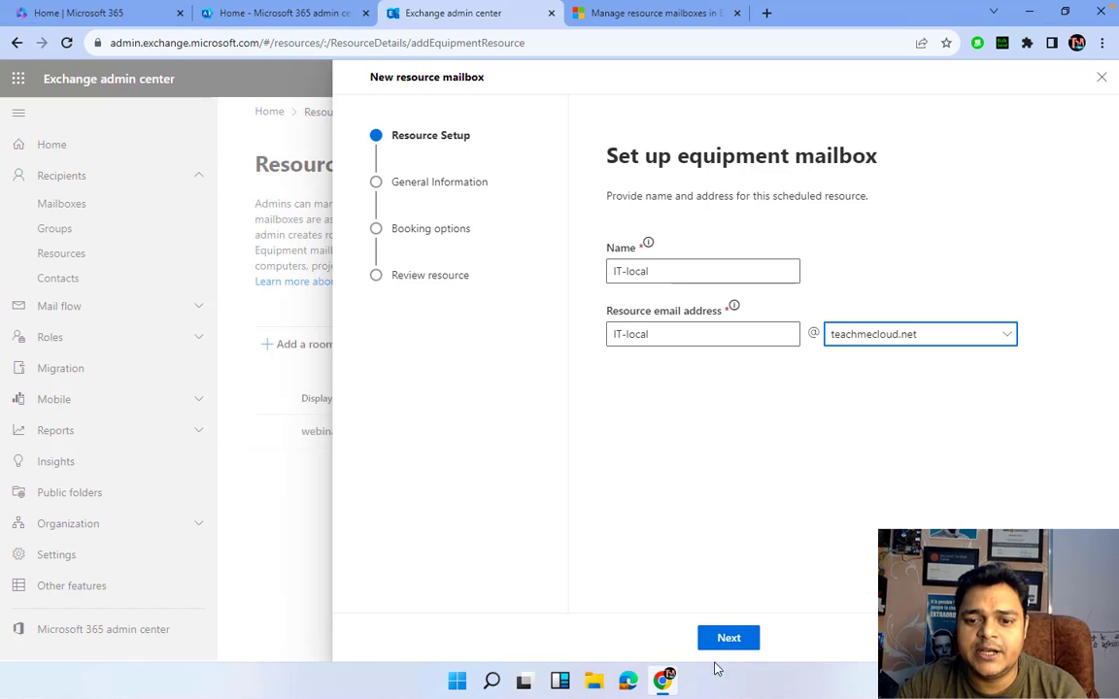
- Give the equipment capacity 100 and location New delhi, and enter its phone number
left_click(730, 638)
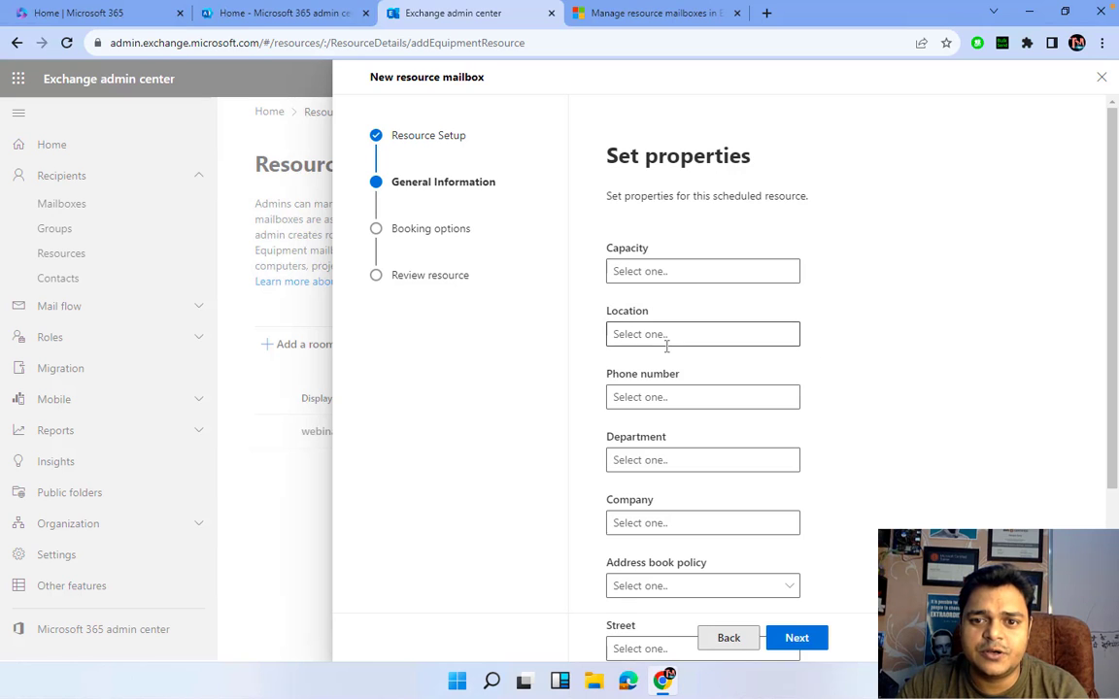
scroll(666, 342, "down", 3)
scroll(666, 345, "up", 3)
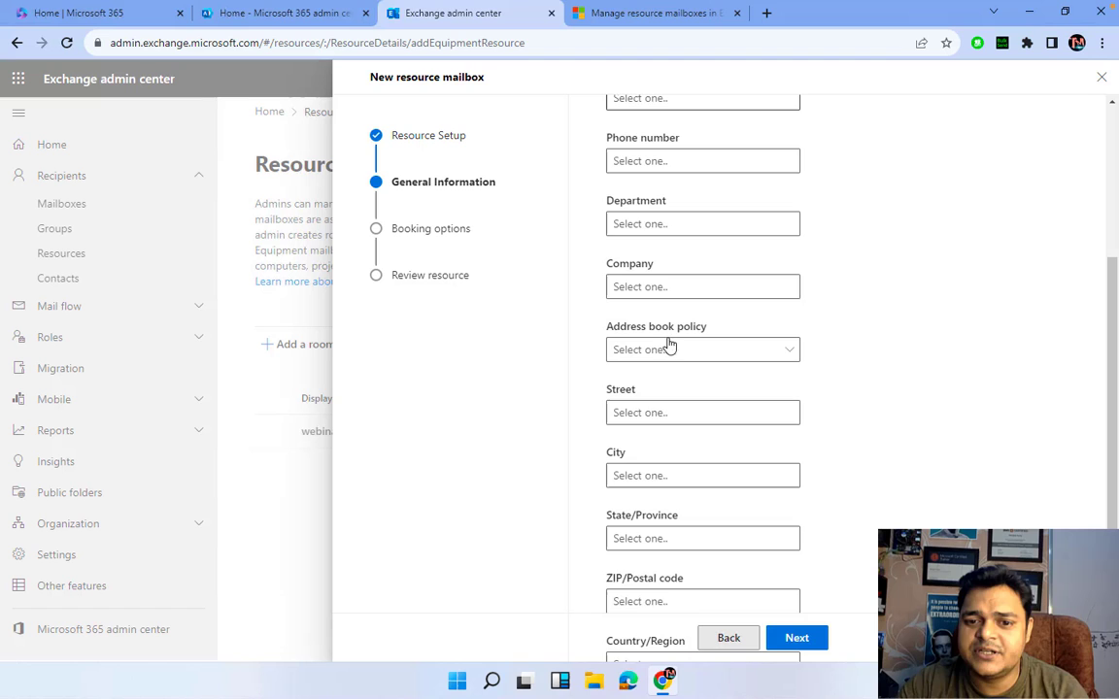
left_click(660, 270)
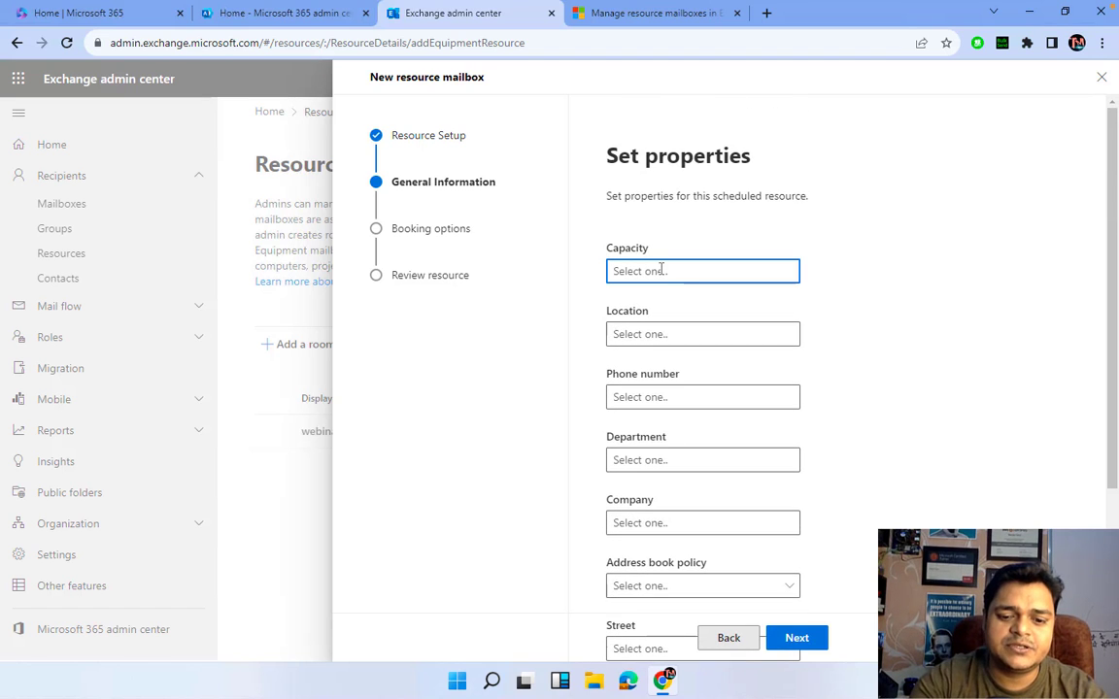
type("100")
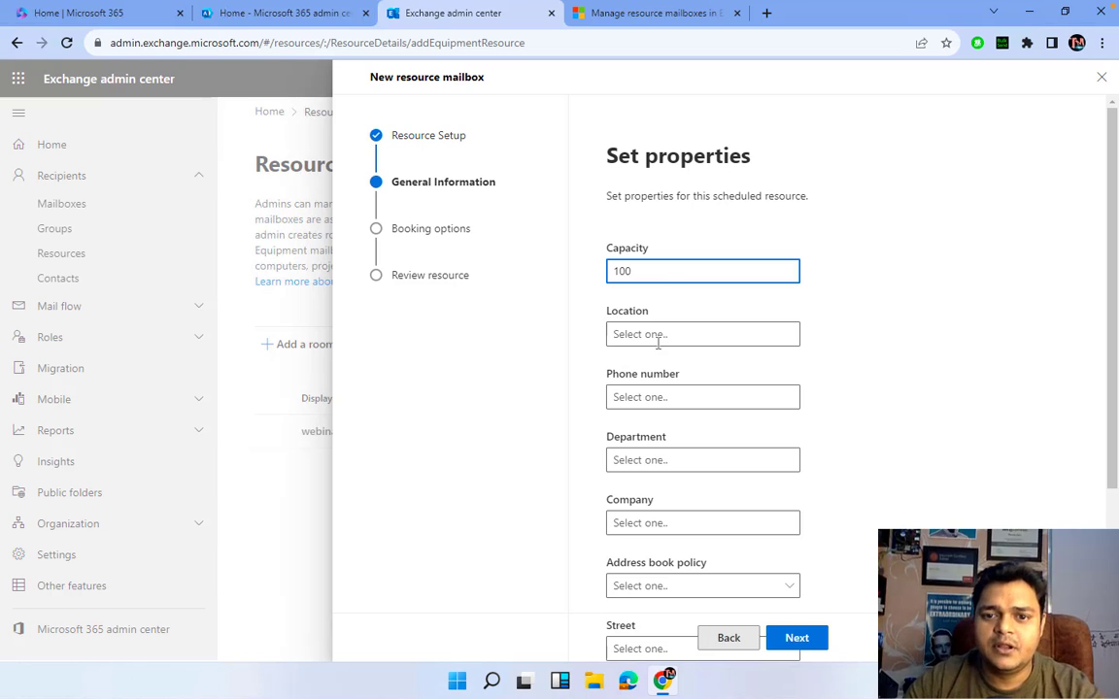
left_click(658, 338)
type("New dek")
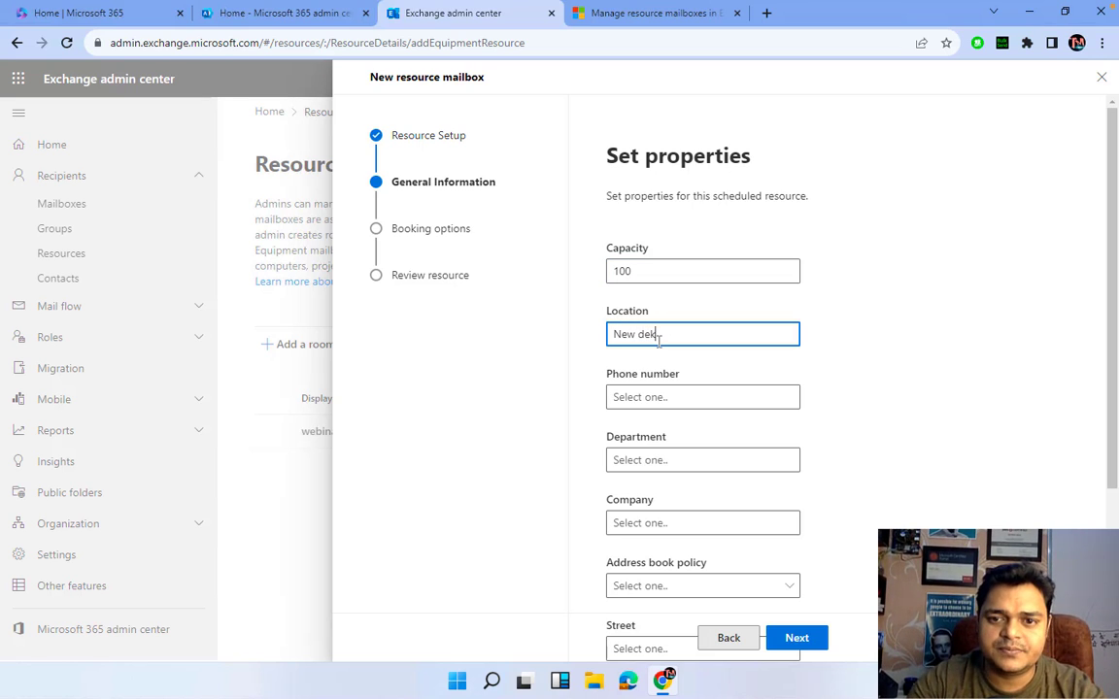
key("BackSpace")
type("lhi")
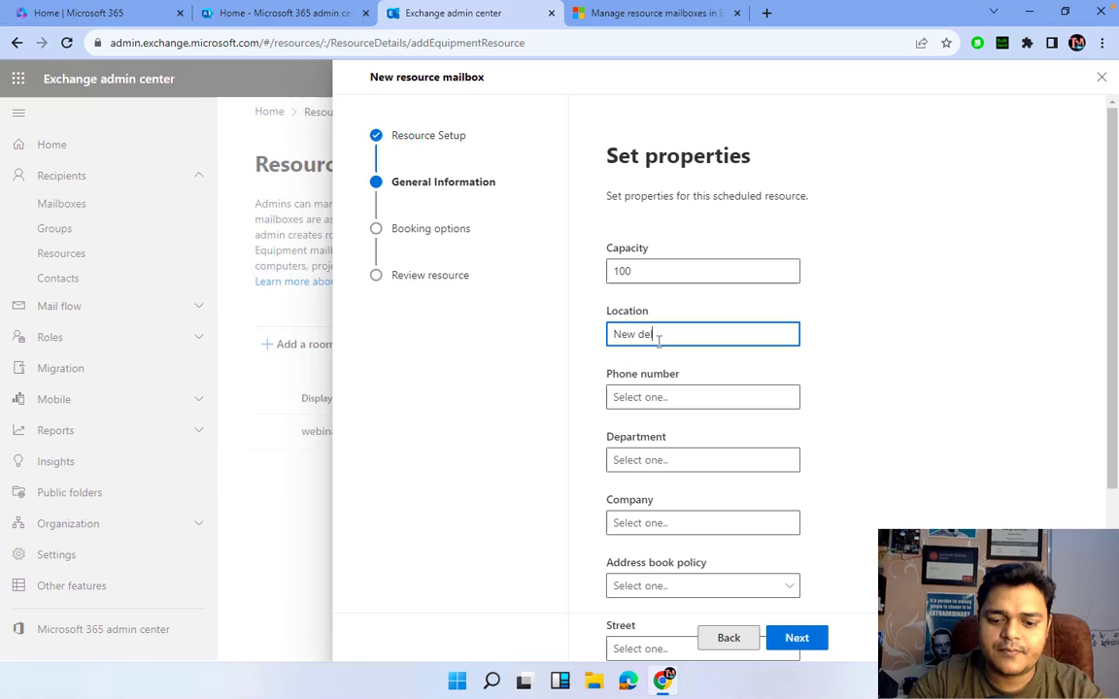
left_click(680, 400)
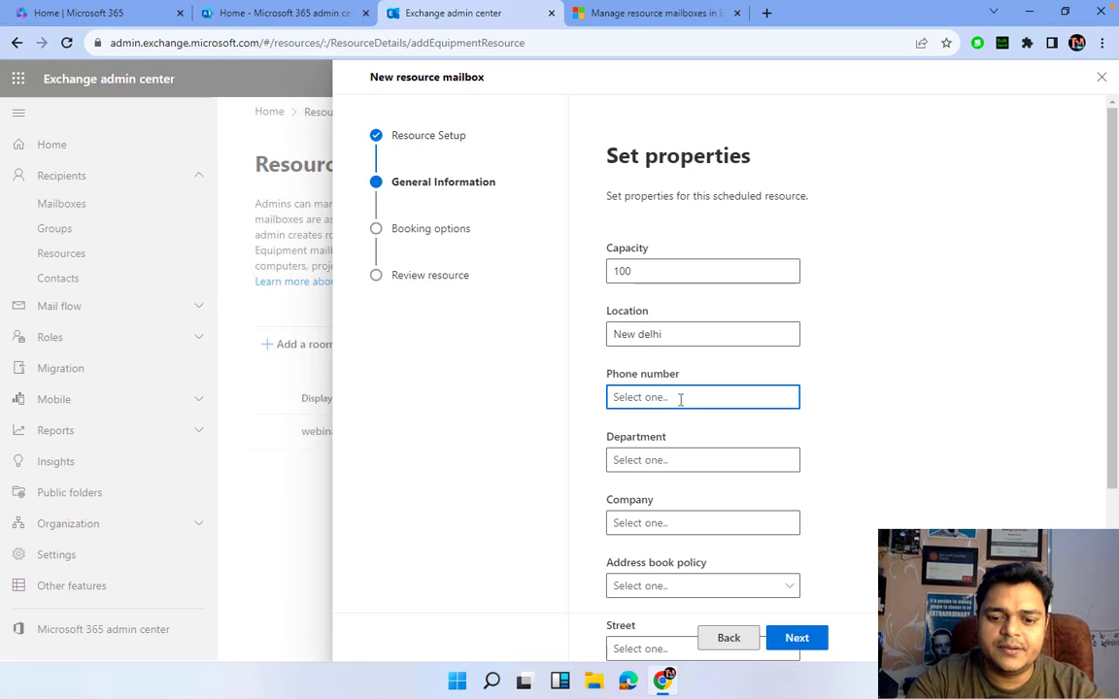
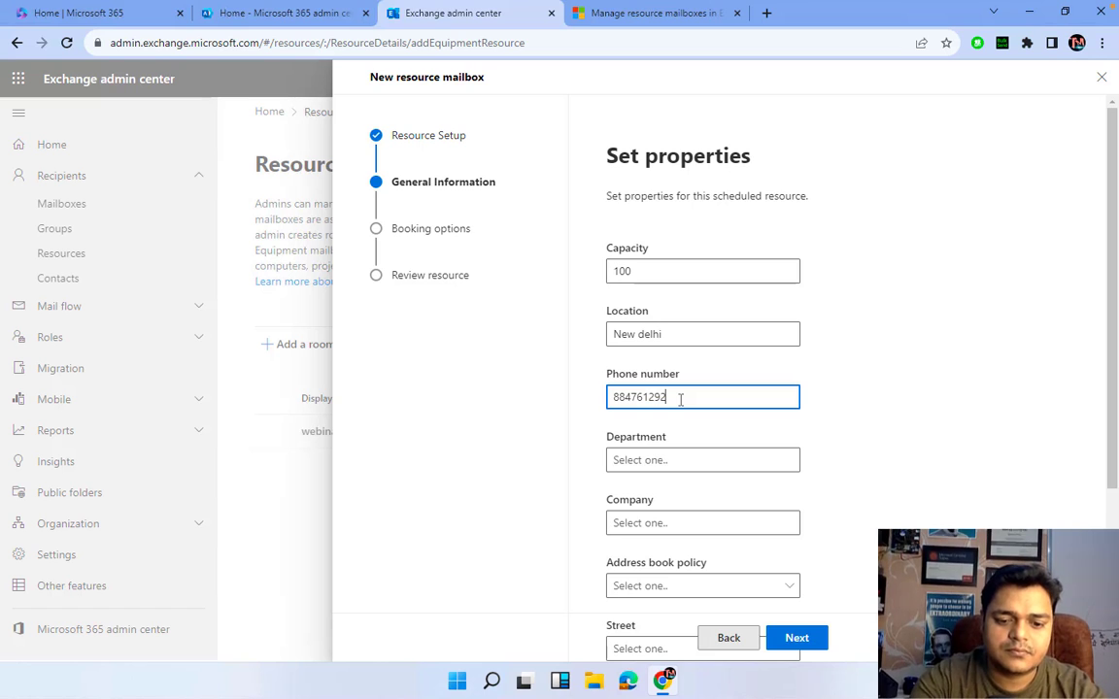
- Set the department to IT and the company to 'teach me cloud'
left_click(698, 456)
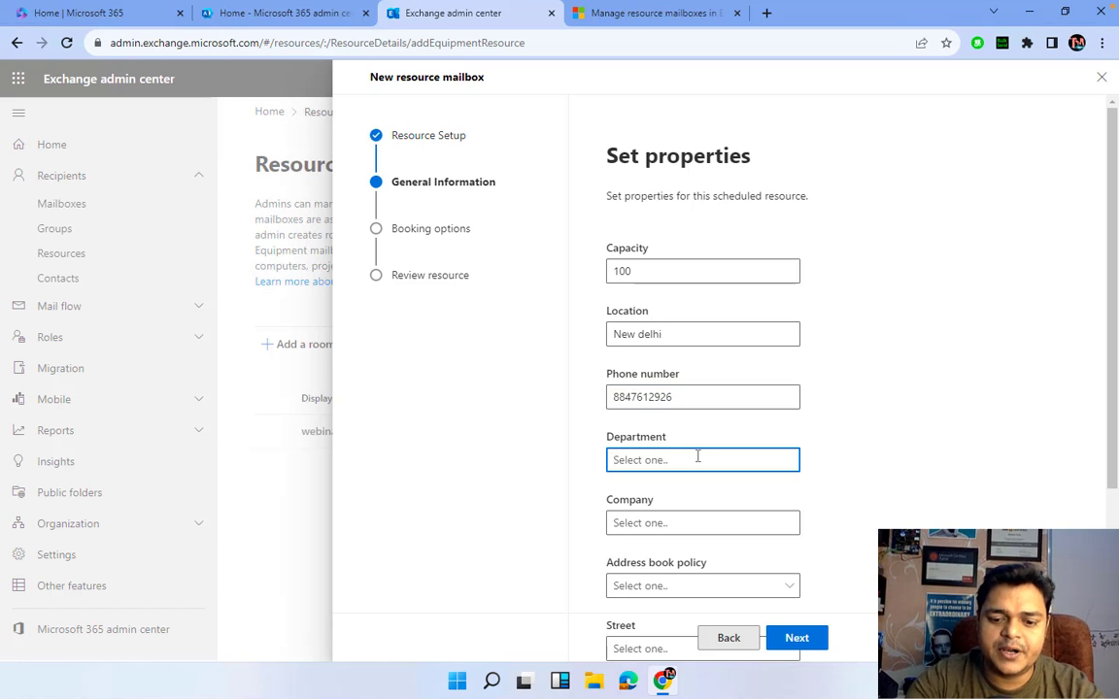
type("IT")
left_click(716, 520)
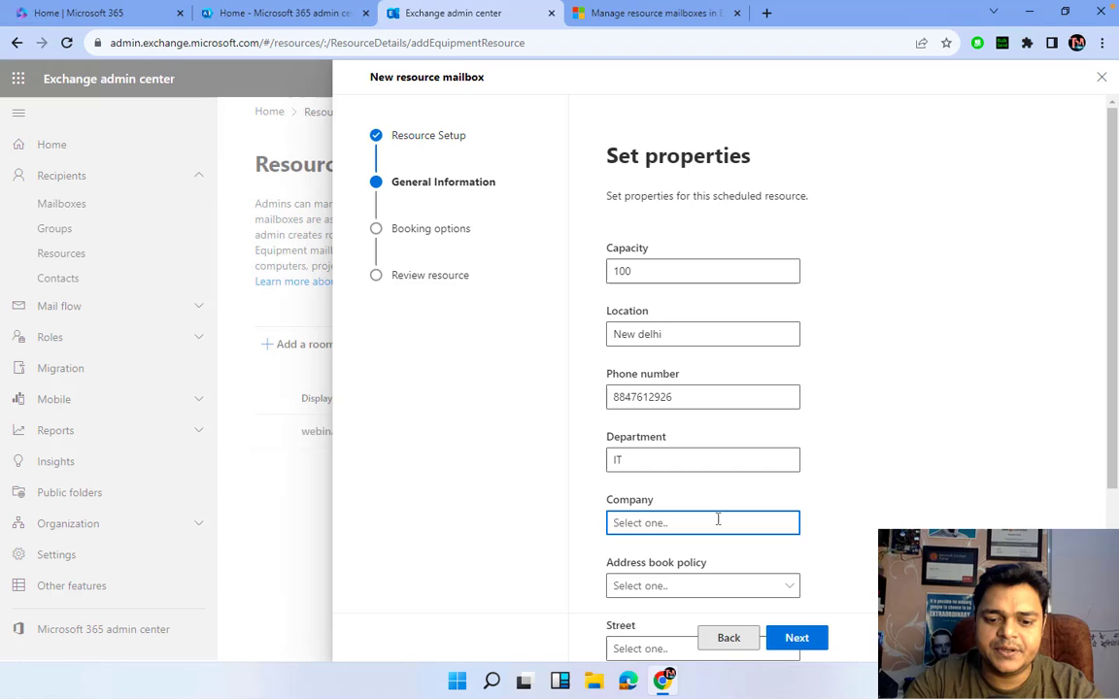
type("teach me c")
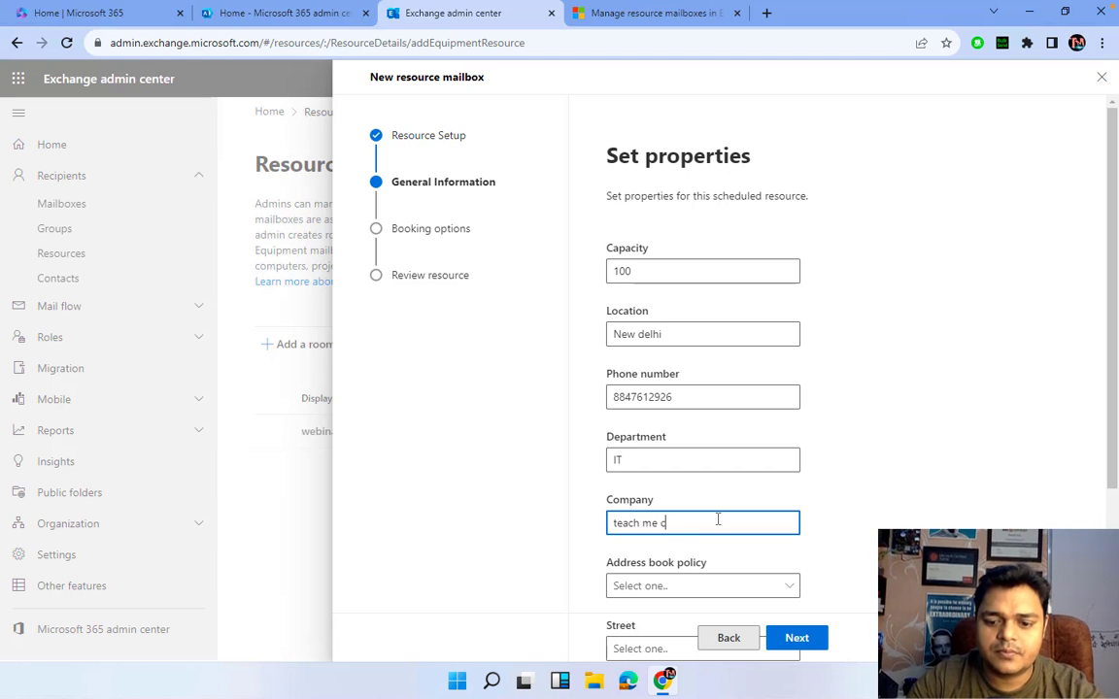
type("loud")
left_click(711, 586)
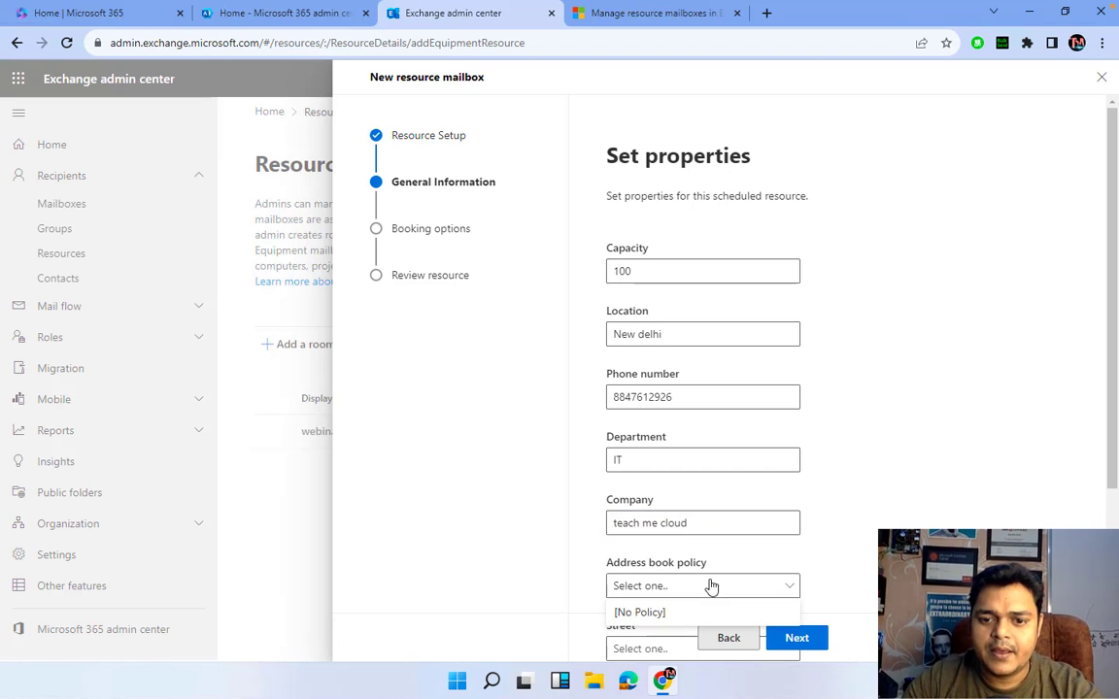
scroll(762, 432, "down", 3)
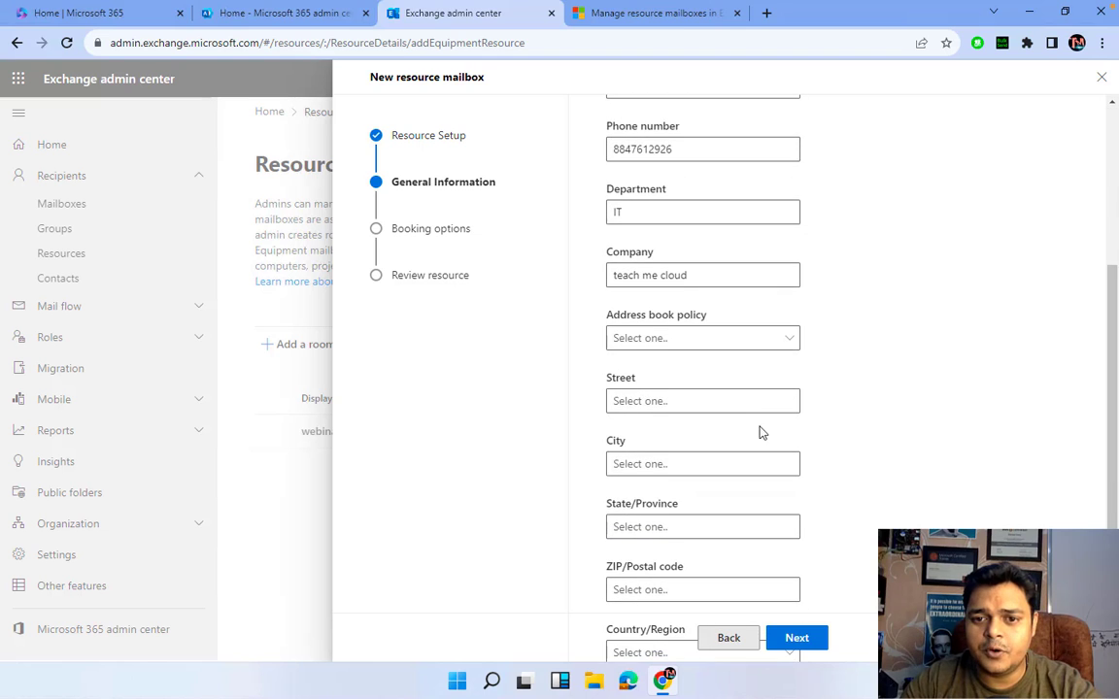
- Enter the address: street Delhi, city New delhi, state Delhi, ZIP 110054
left_click(668, 400)
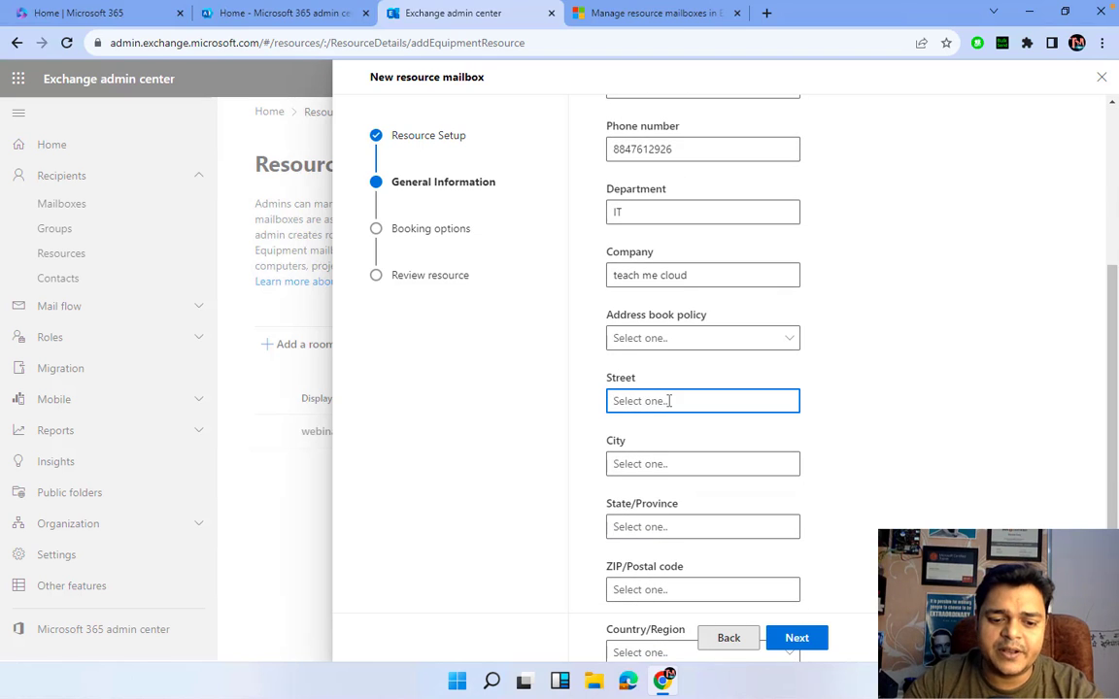
type("D")
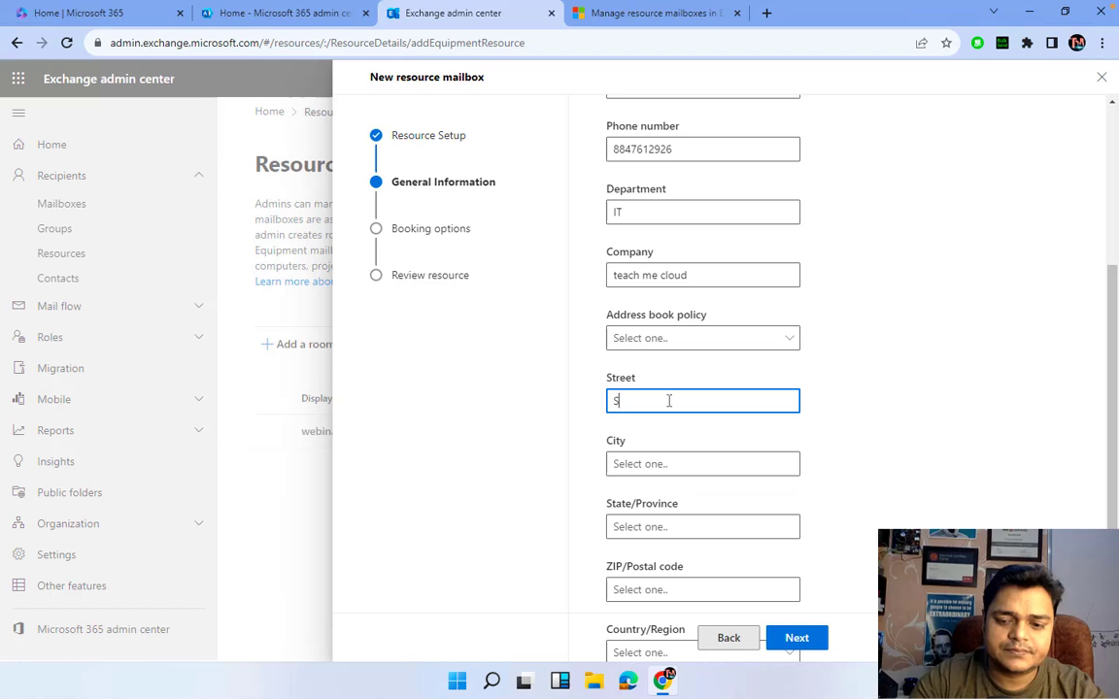
key("BackSpace")
type("Delh")
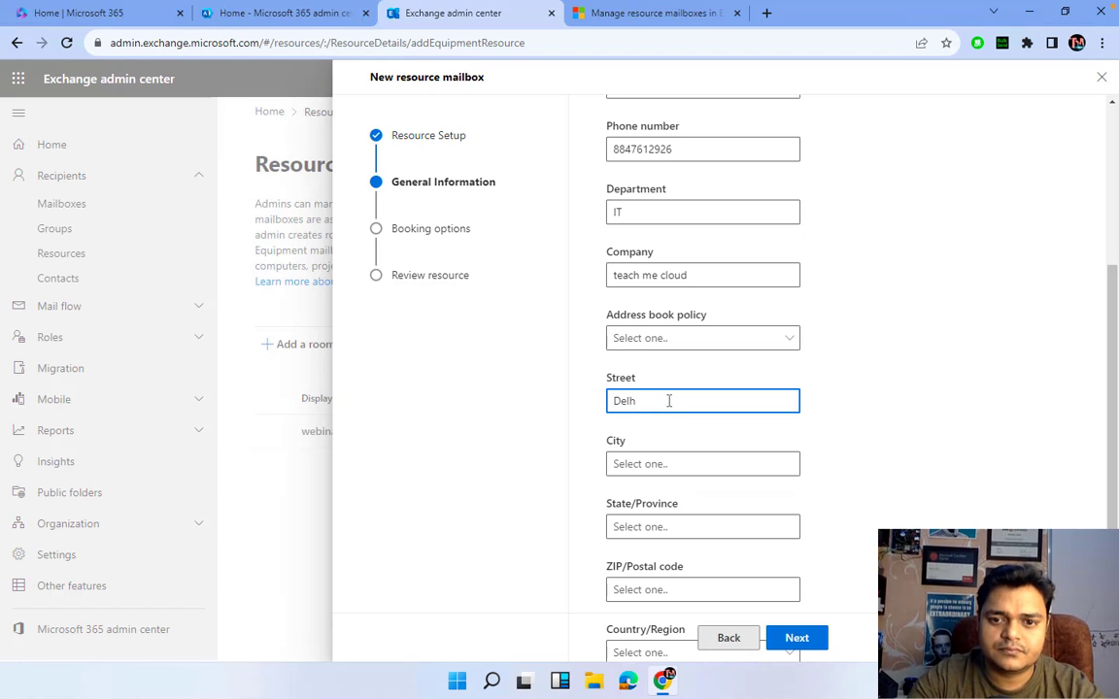
type("i")
key("BackSpace")
key("BackSpace")
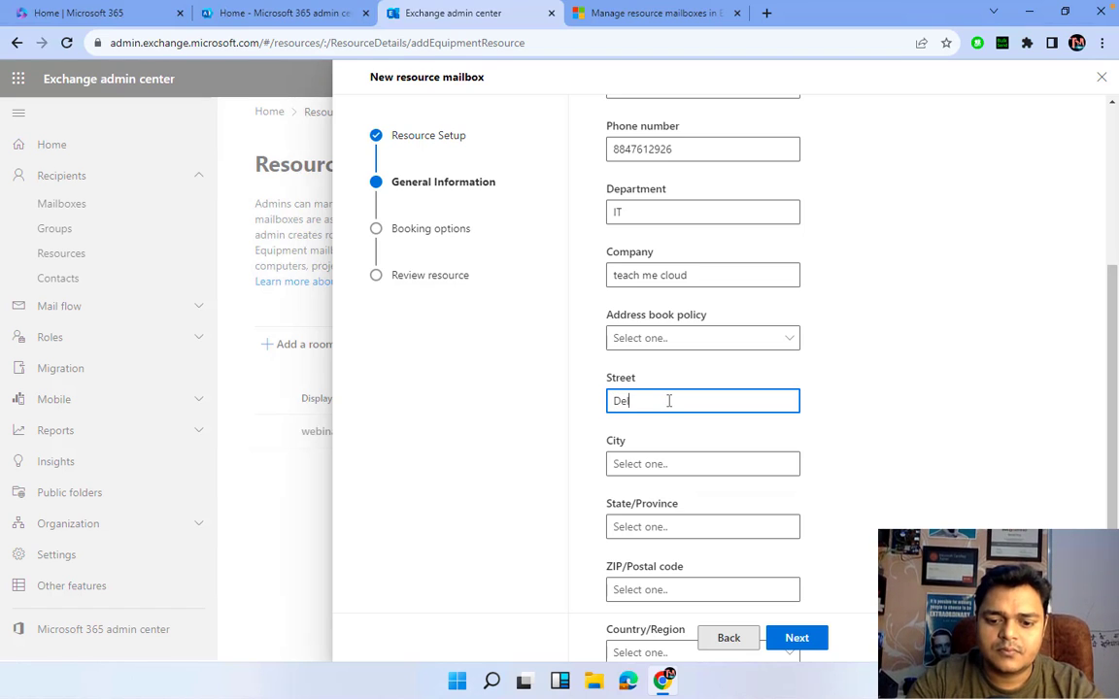
type("hi")
left_click(663, 464)
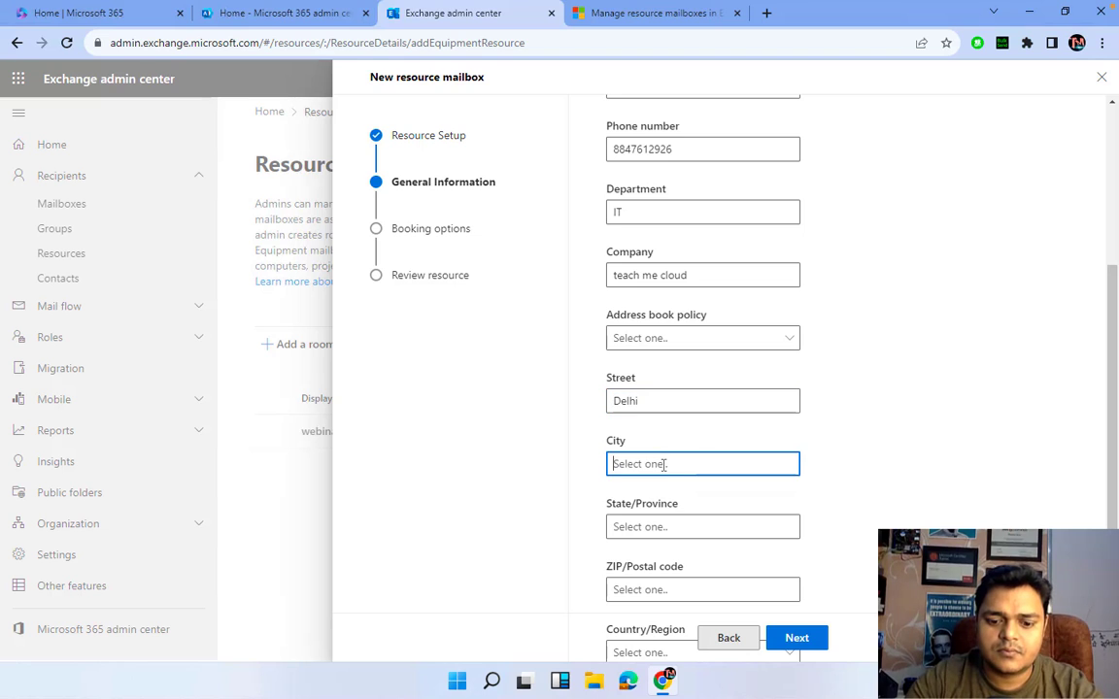
type("New delhi")
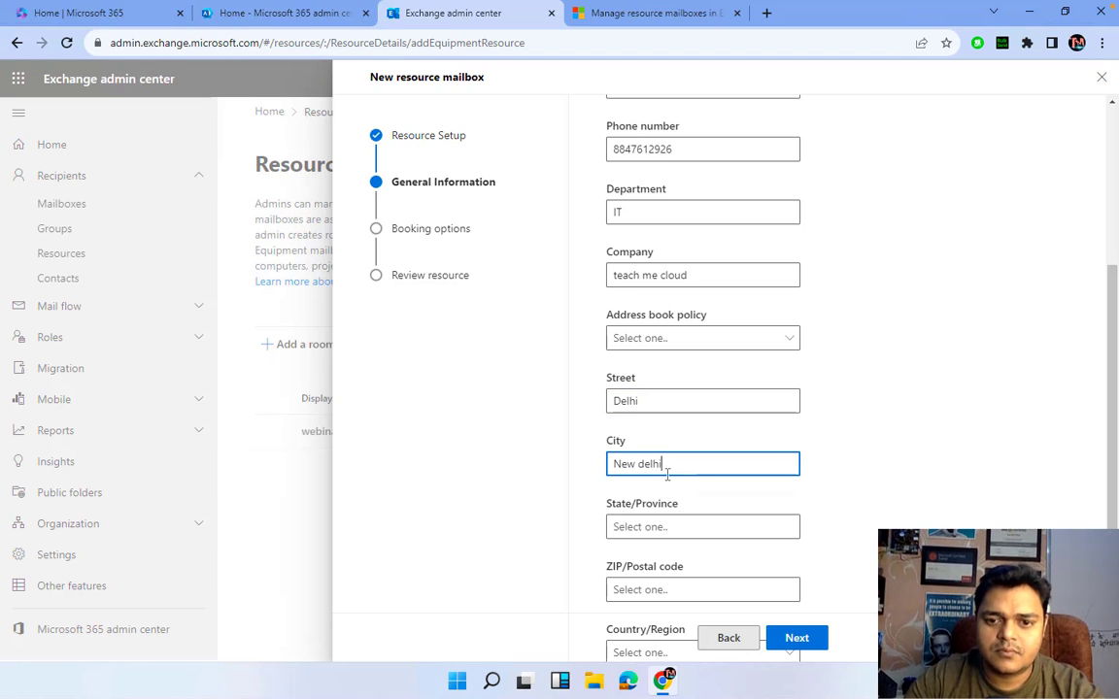
left_click(671, 525)
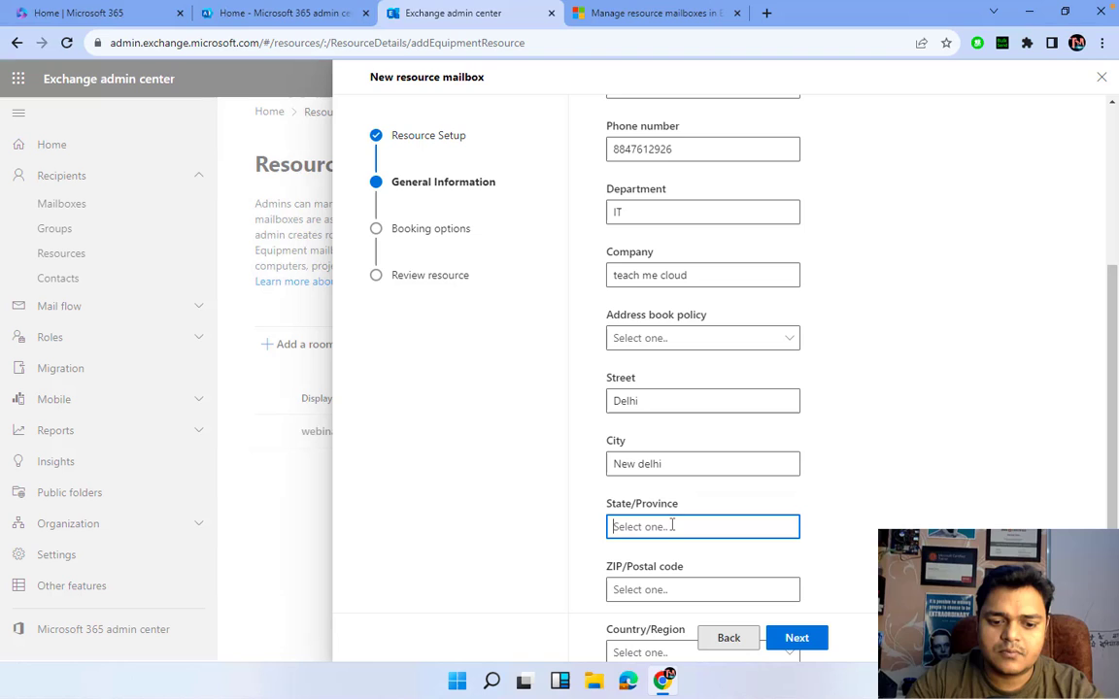
type("Delhi")
left_click(699, 589)
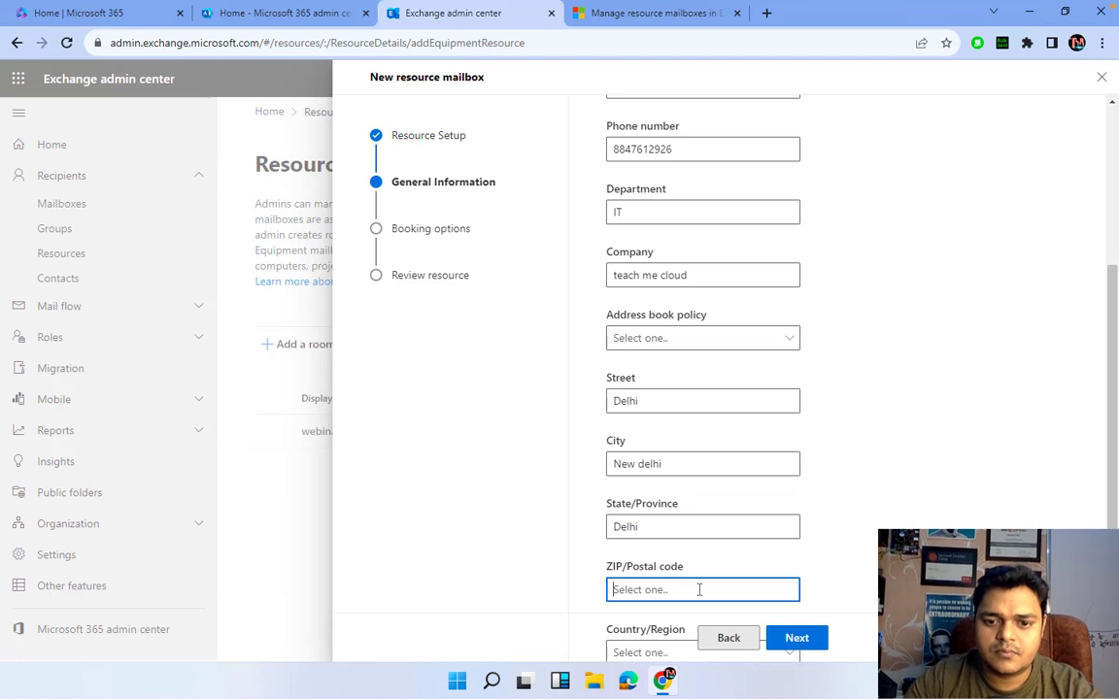
type("110054")
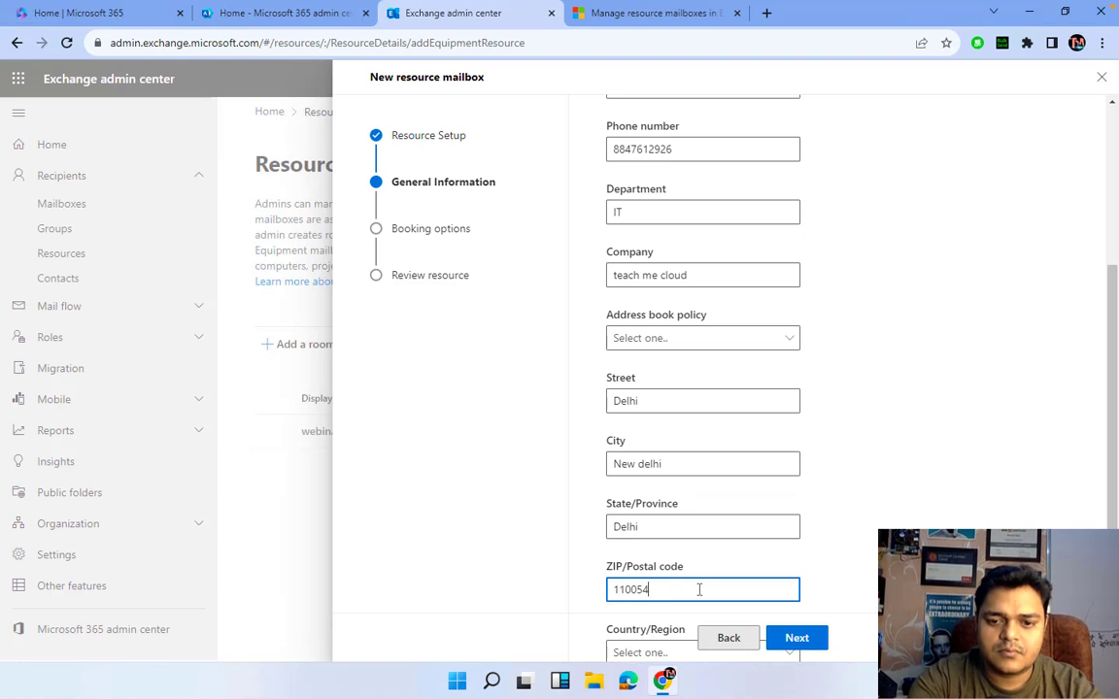
left_click(653, 656)
- Set the country/region to India
scroll(654, 658, "down", 1)
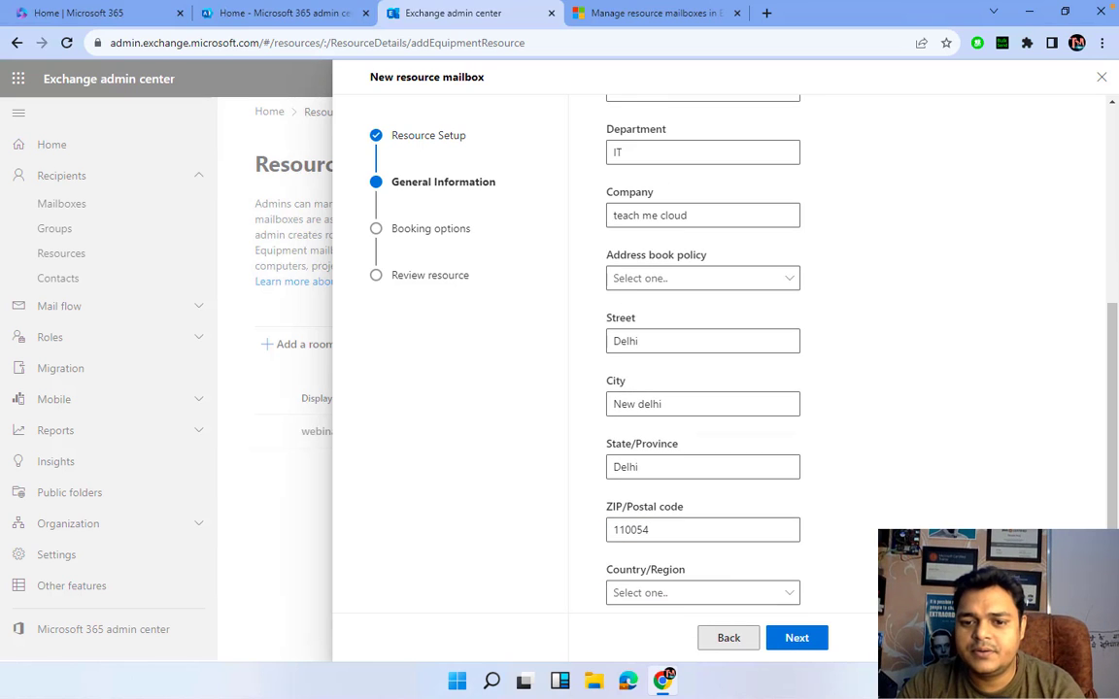
left_click(679, 603)
left_click(871, 444)
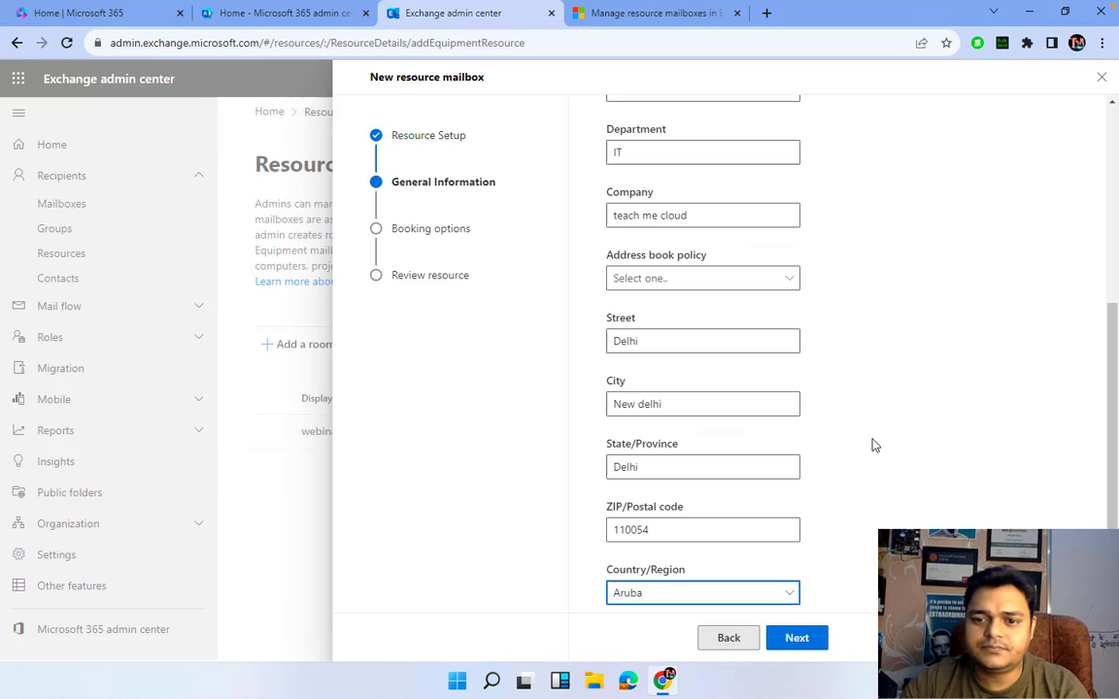
left_click(683, 595)
scroll(854, 556, "down", 20)
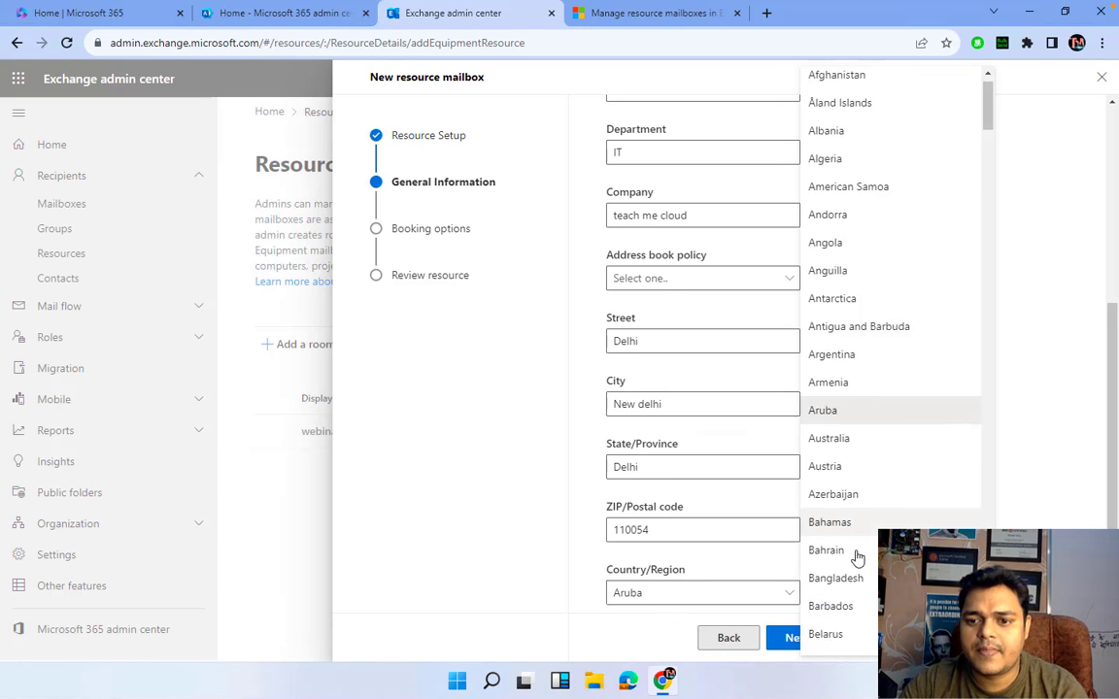
scroll(858, 558, "down", 8)
scroll(858, 558, "up", 4)
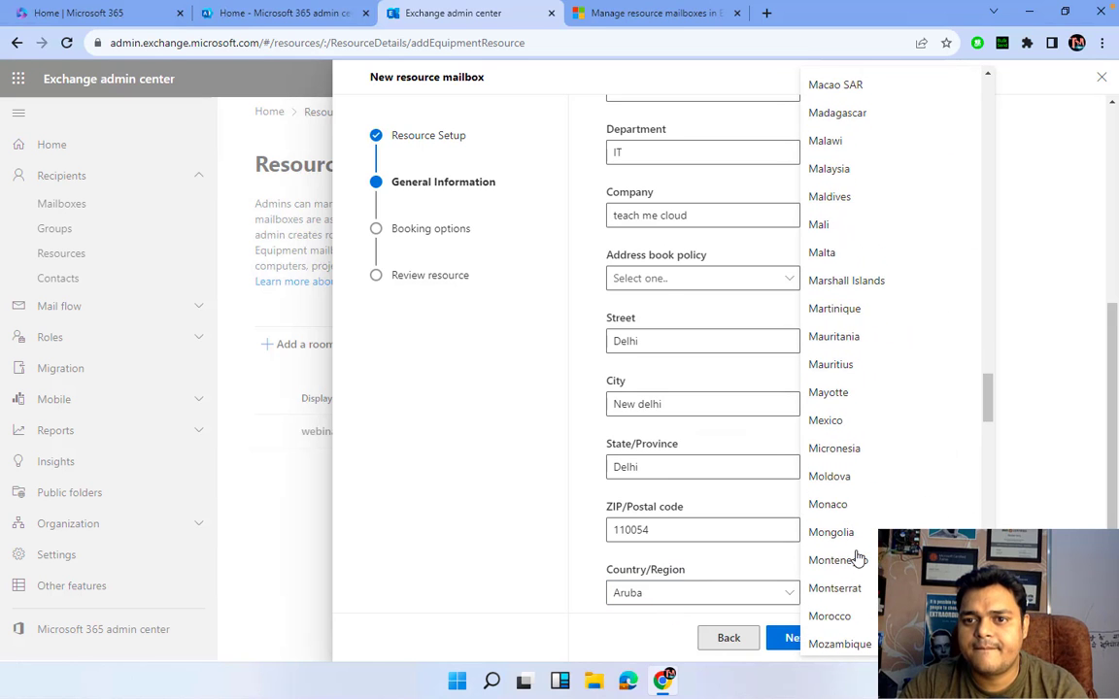
scroll(858, 557, "up", 5)
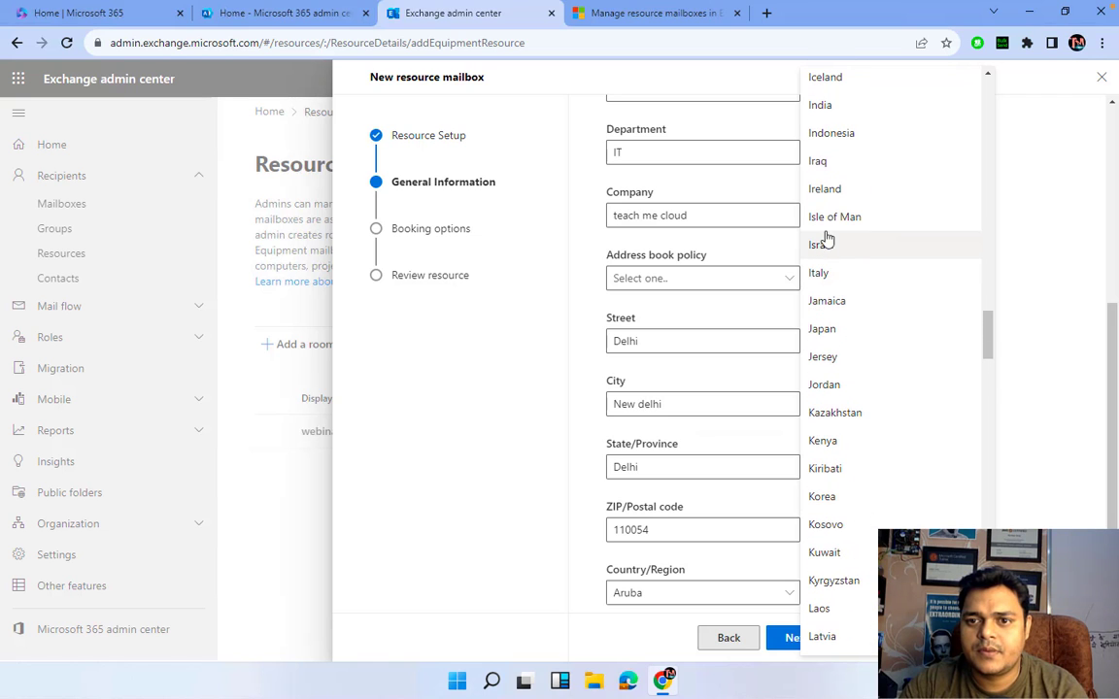
left_click(827, 107)
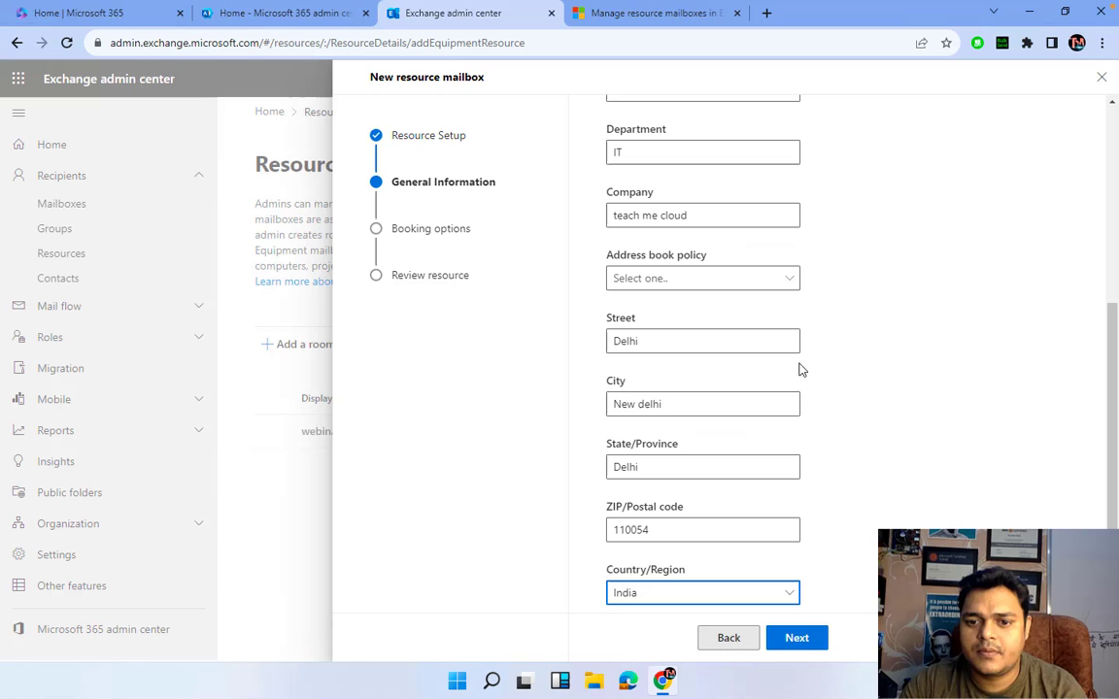
- In booking options, choose to name booking delegates manually
left_click(799, 637)
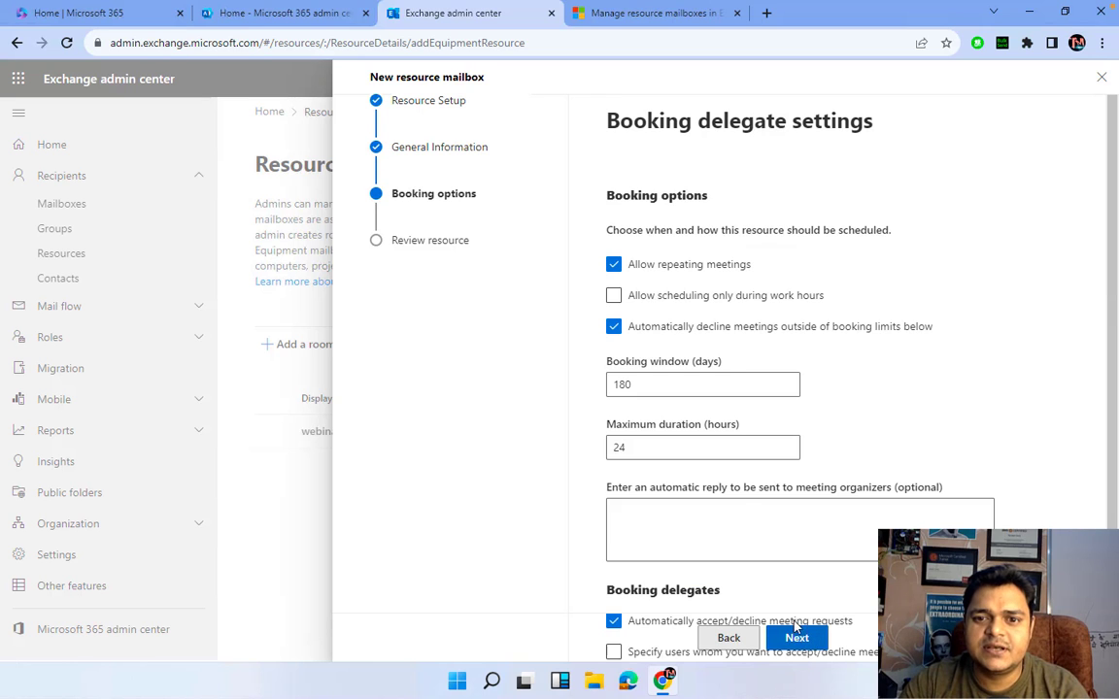
scroll(745, 442, "down", 2)
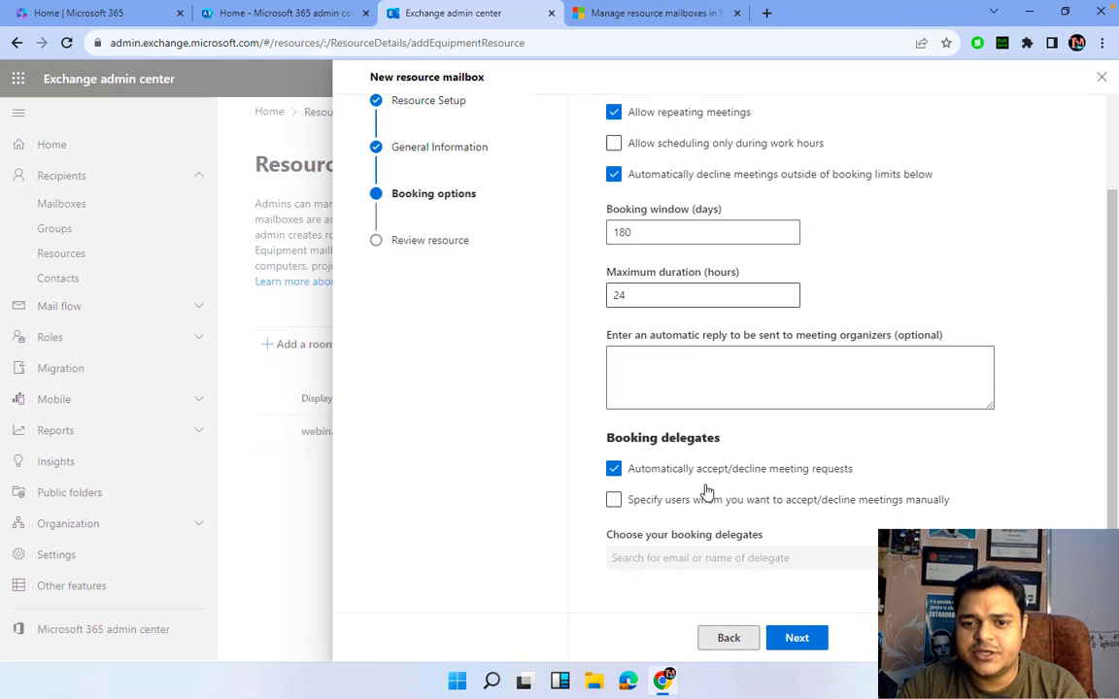
left_click(613, 500)
left_click(613, 502)
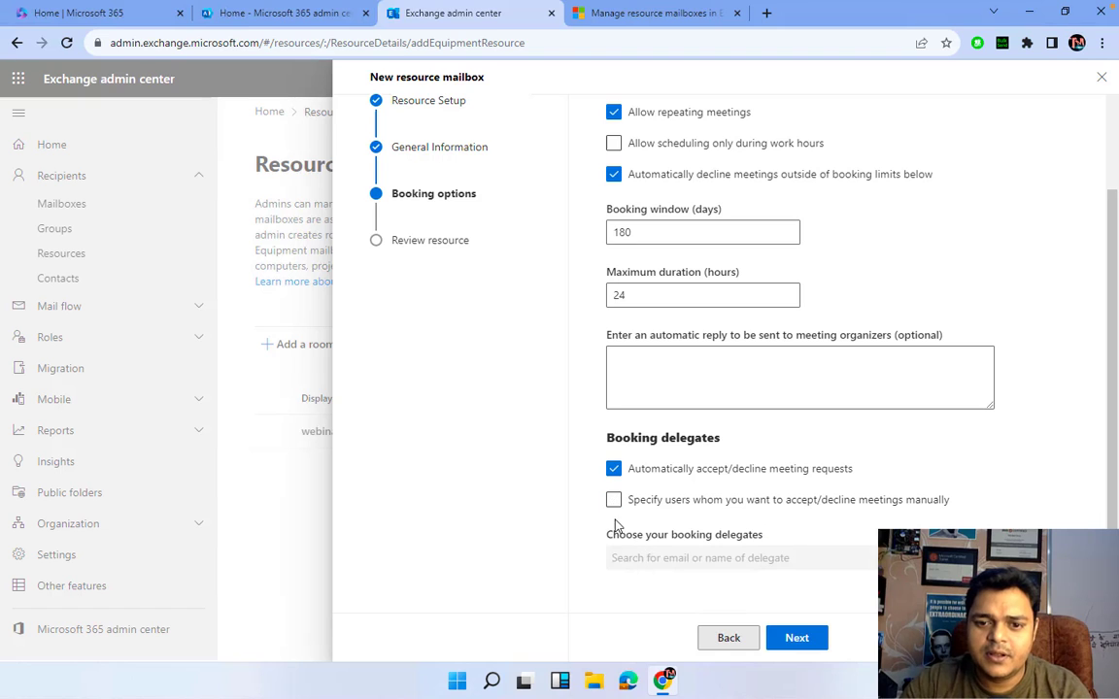
left_click(615, 500)
- Add telnet and support as booking delegates and create the equipment mailbox
left_click(631, 559)
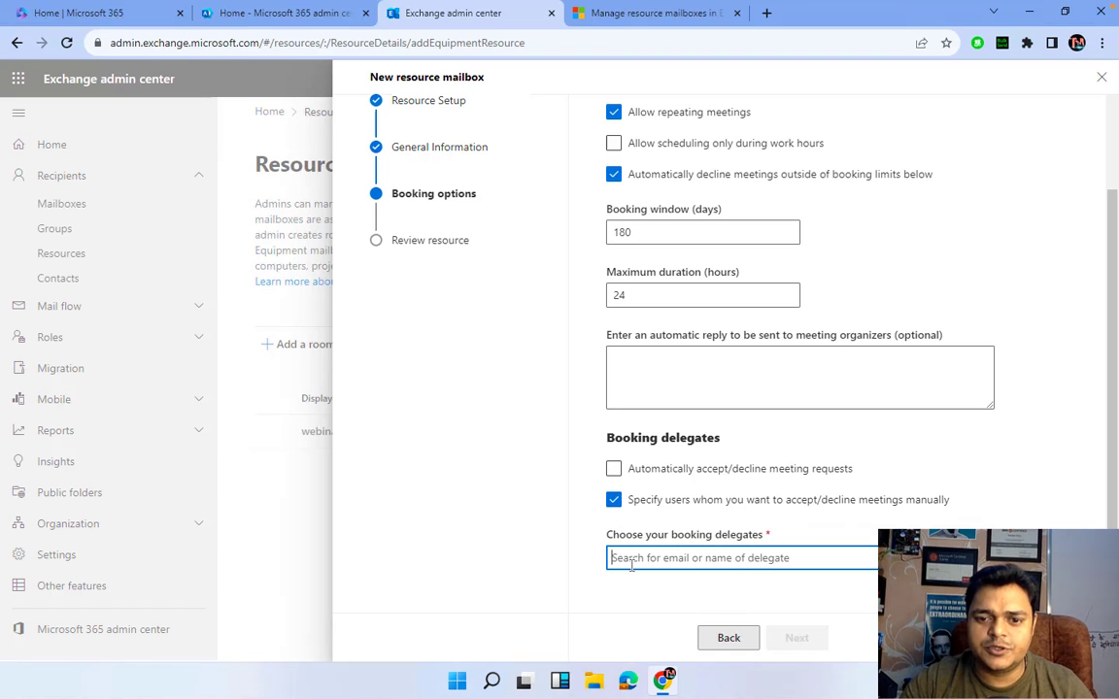
type("teln")
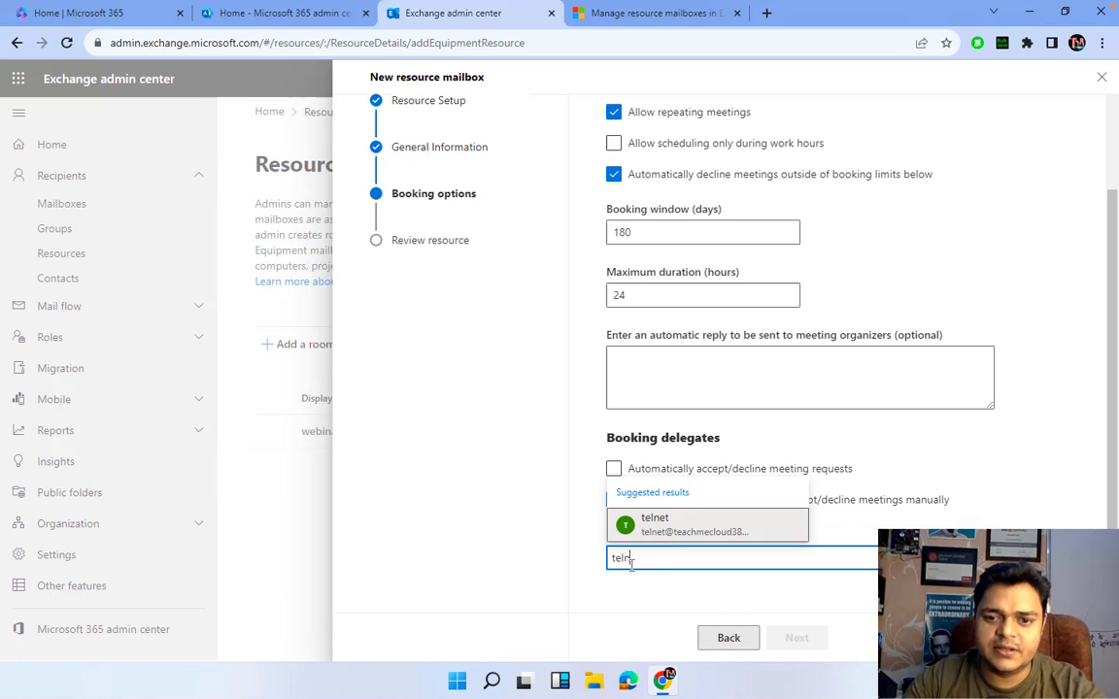
left_click(669, 528)
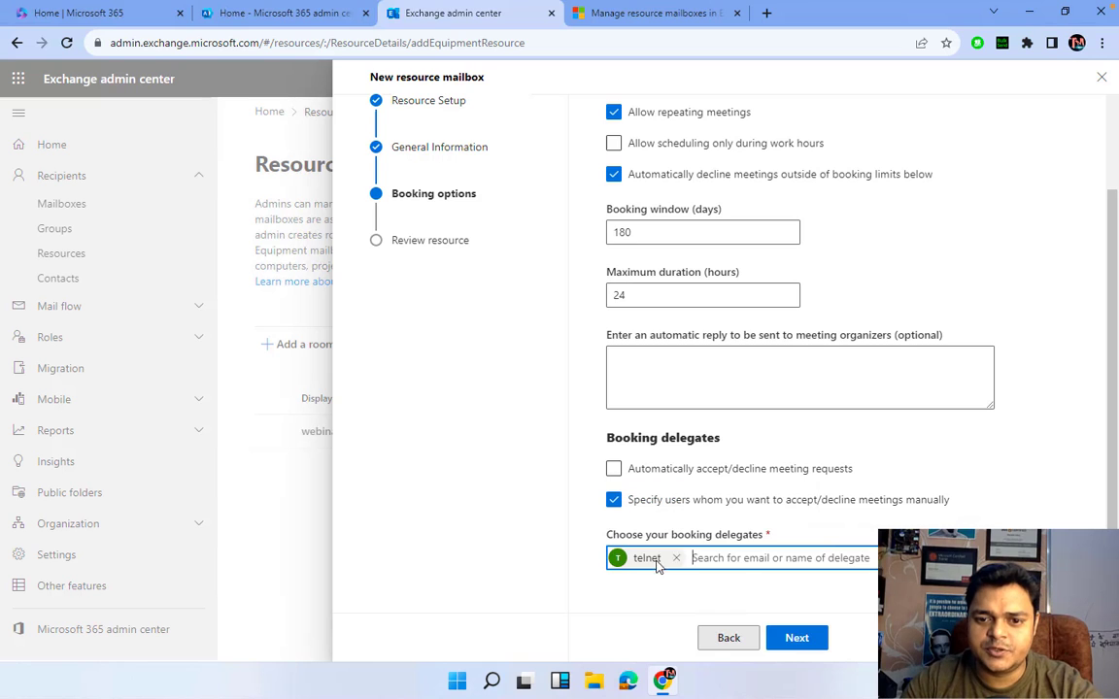
left_click(755, 558)
type("supp")
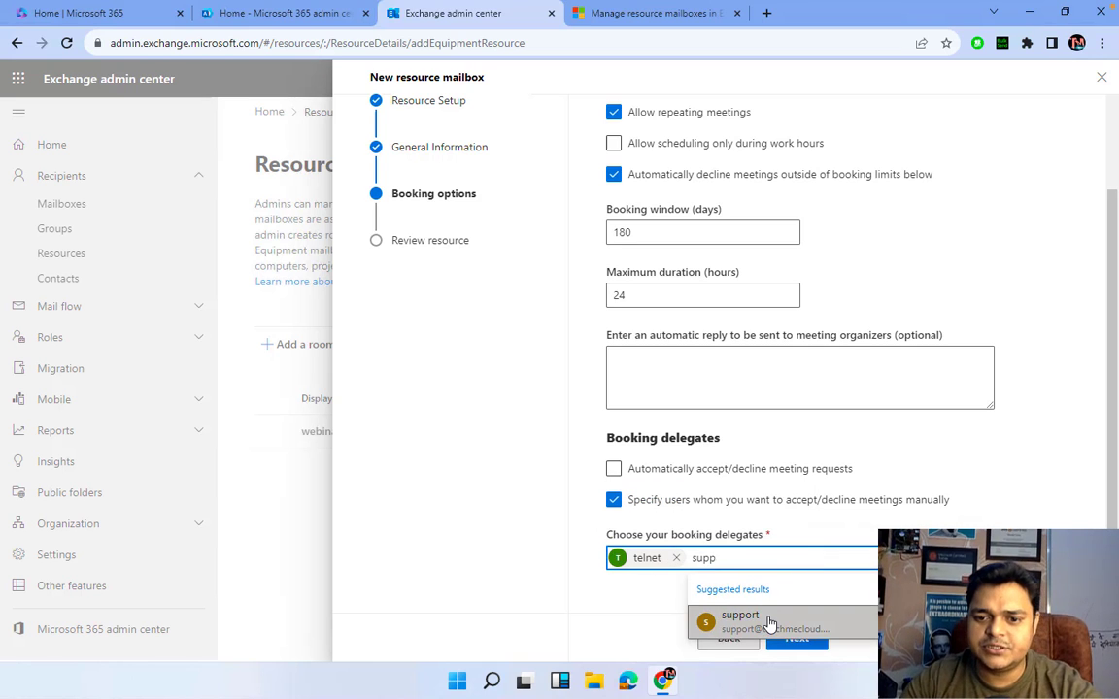
left_click(769, 623)
left_click(796, 638)
left_click(798, 639)
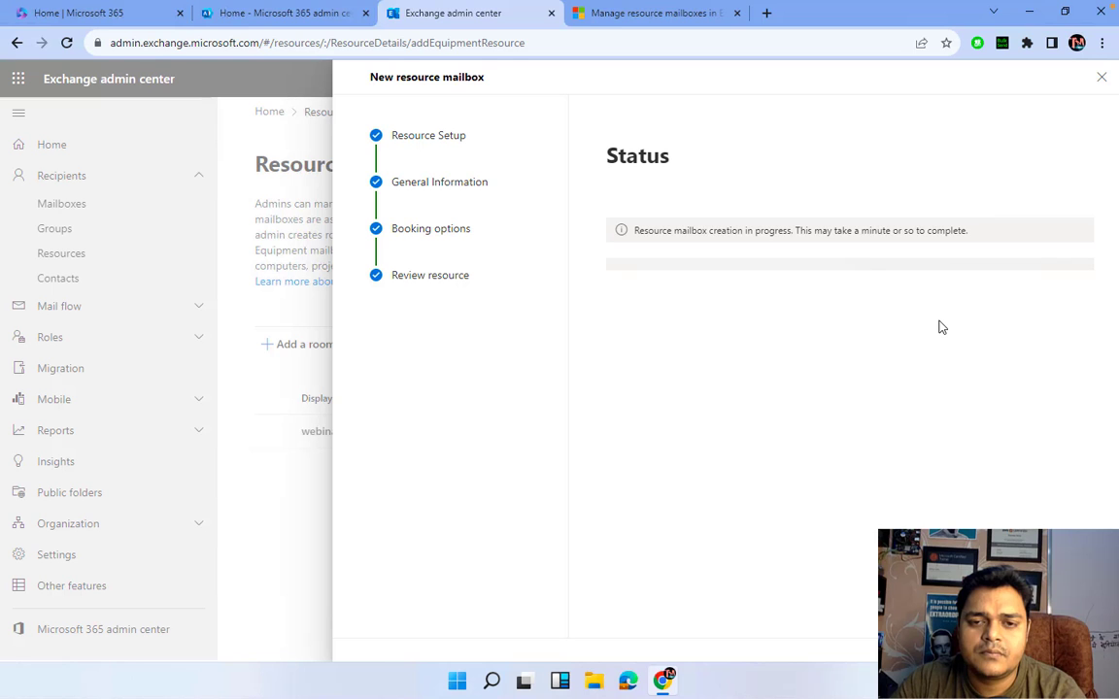
- Switch to the Mac desktop and pause the screen recording
key("ctrl+Left")
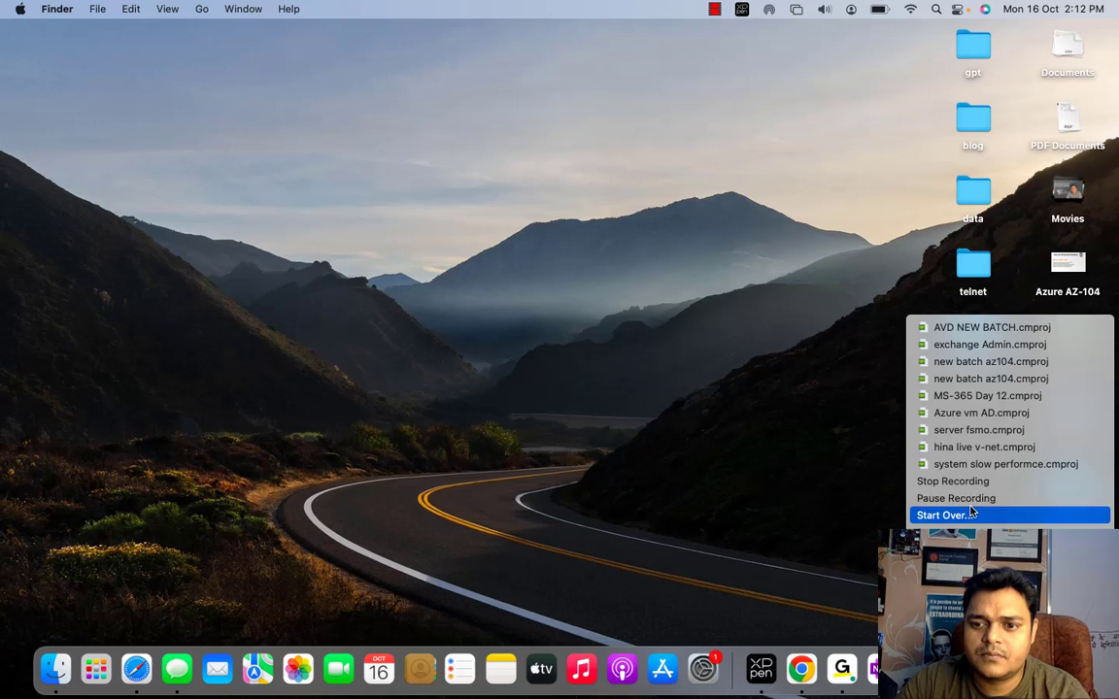
left_click(952, 498)
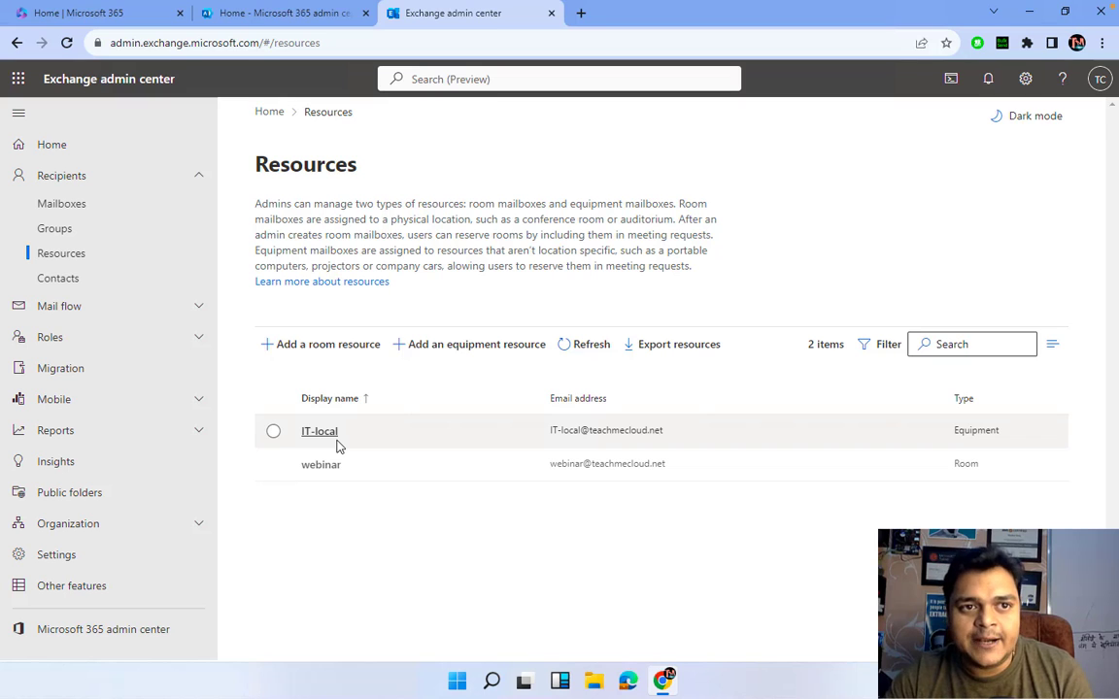
- Launch Outlook from the Microsoft 365 home page and bring up its inbox tab
left_click(292, 13)
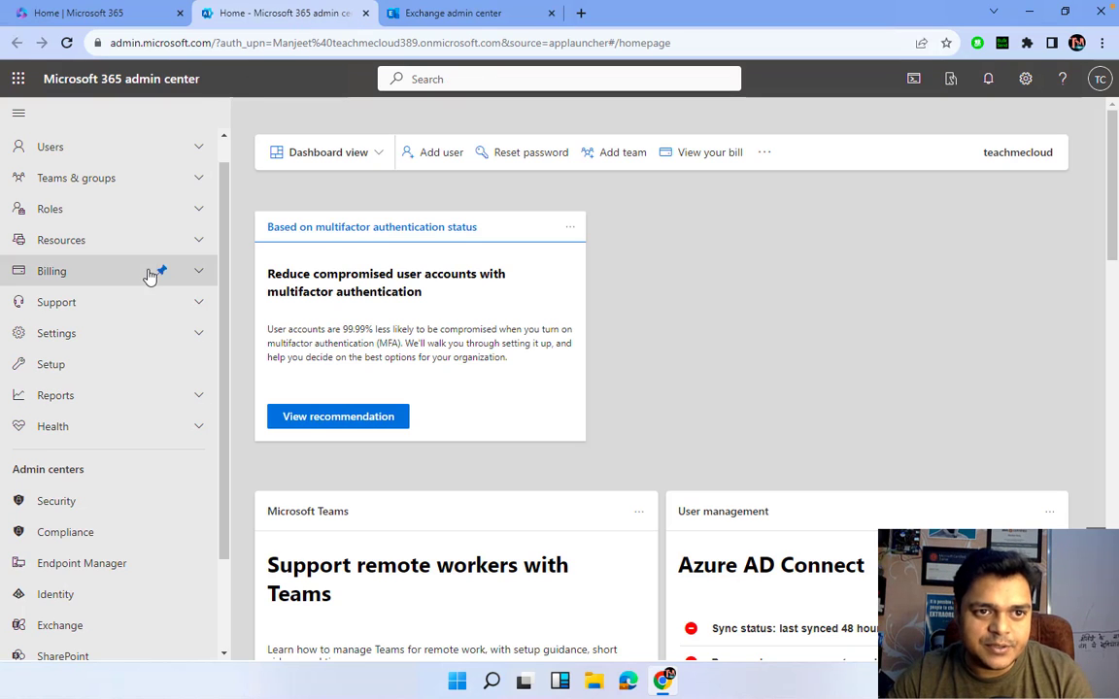
left_click(114, 12)
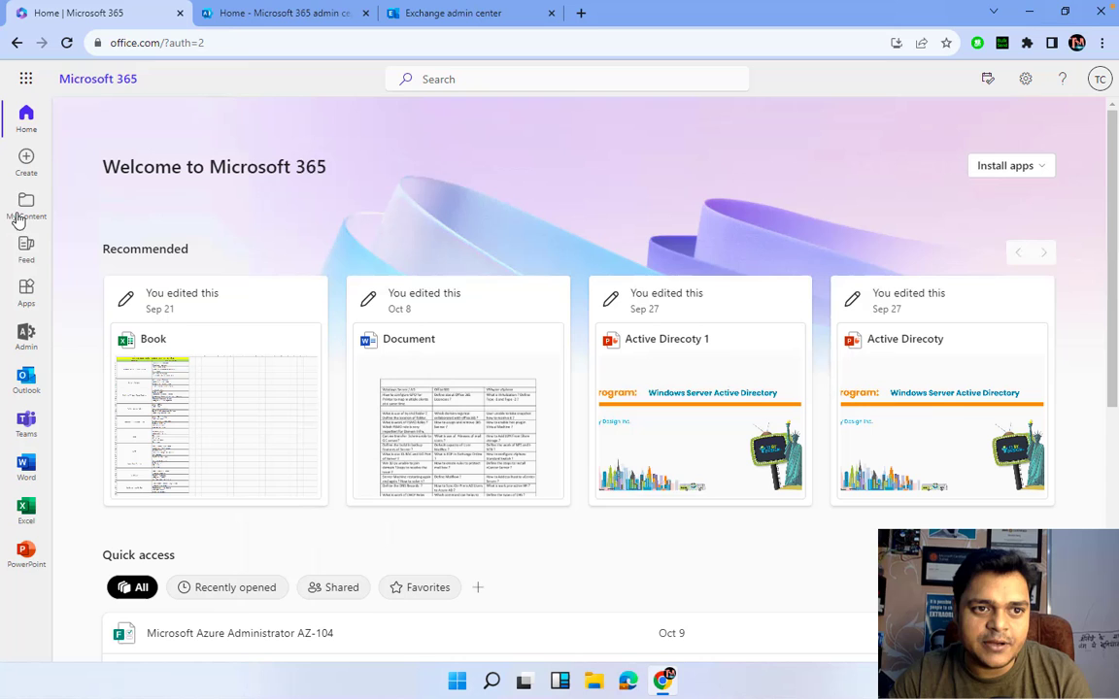
left_click(26, 381)
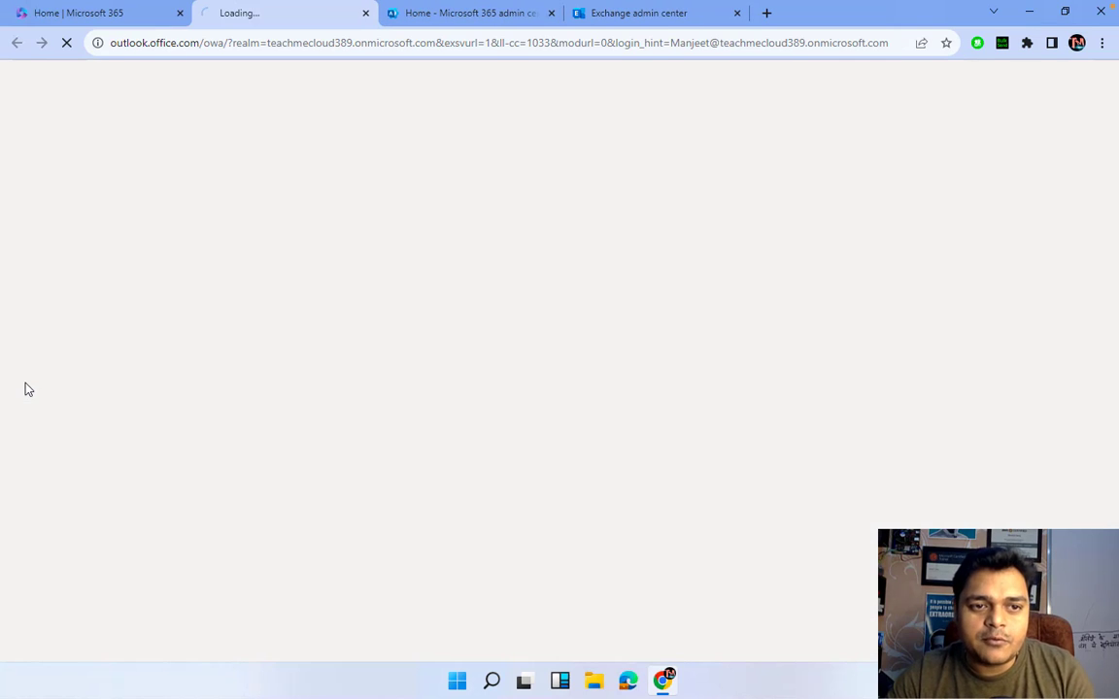
left_click(86, 18)
left_click(25, 84)
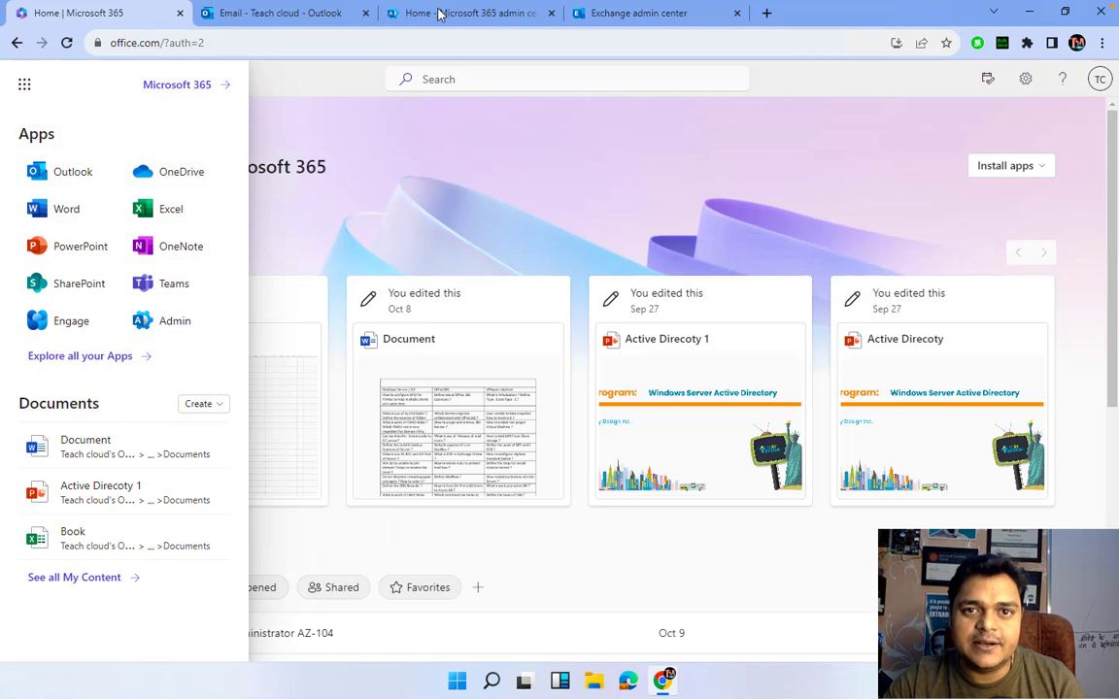
left_click(633, 13)
left_click(333, 13)
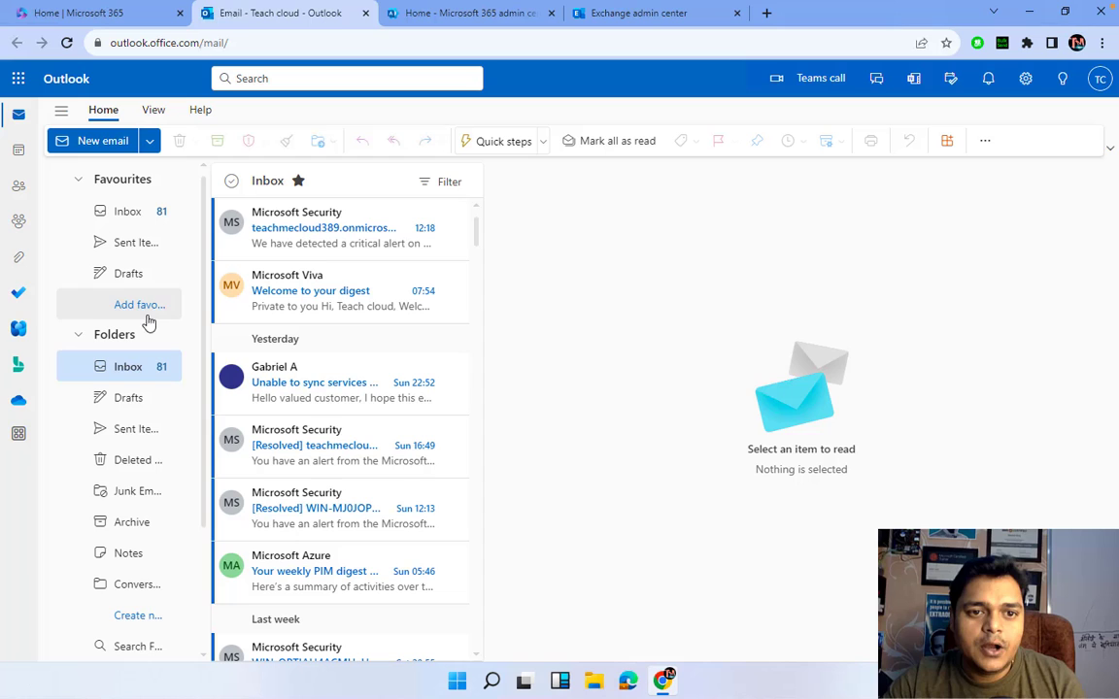
- In the calendar, create a 17 October event titled 'Webinar for Cloud Technology'
left_click(20, 152)
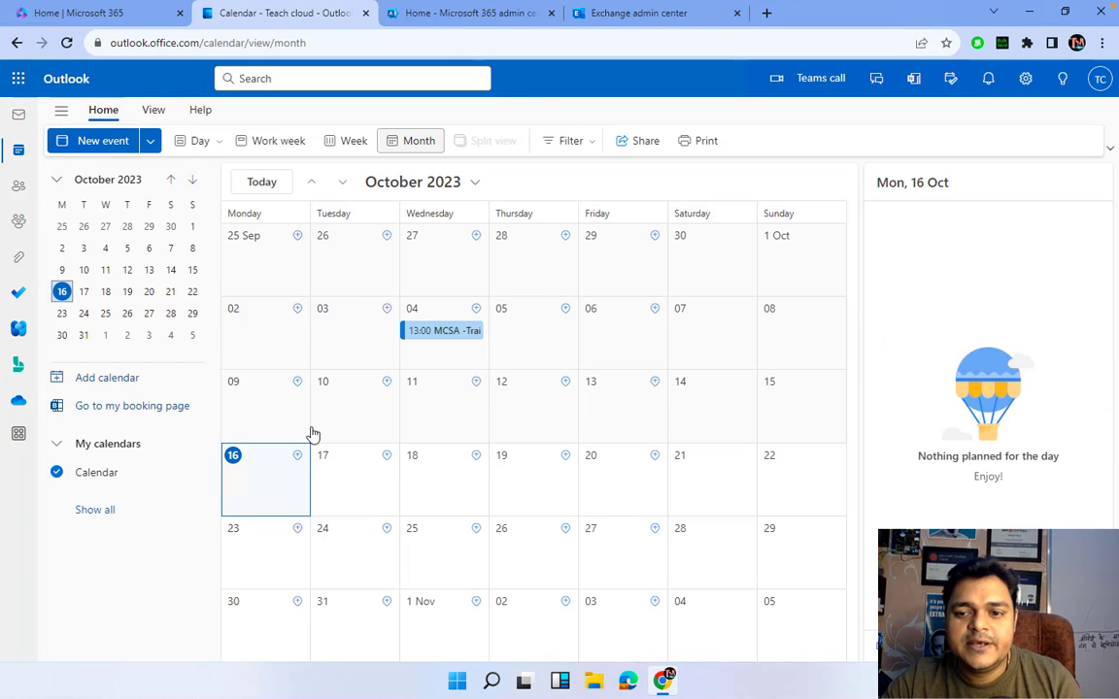
left_click(331, 473)
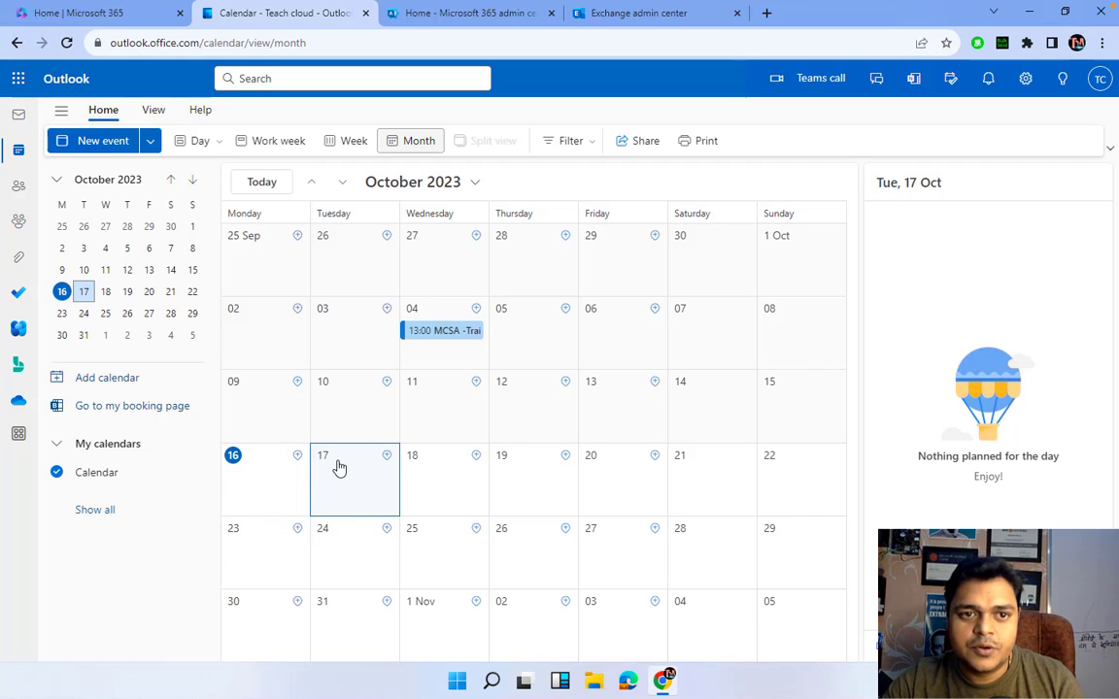
double_click(339, 468)
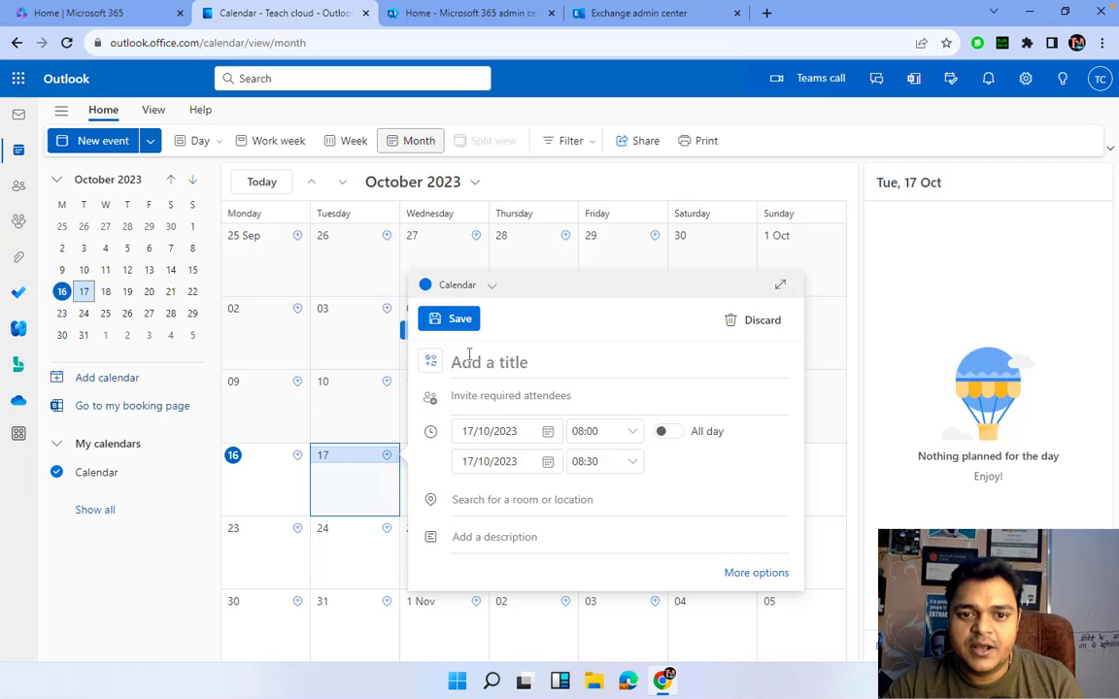
type("Web")
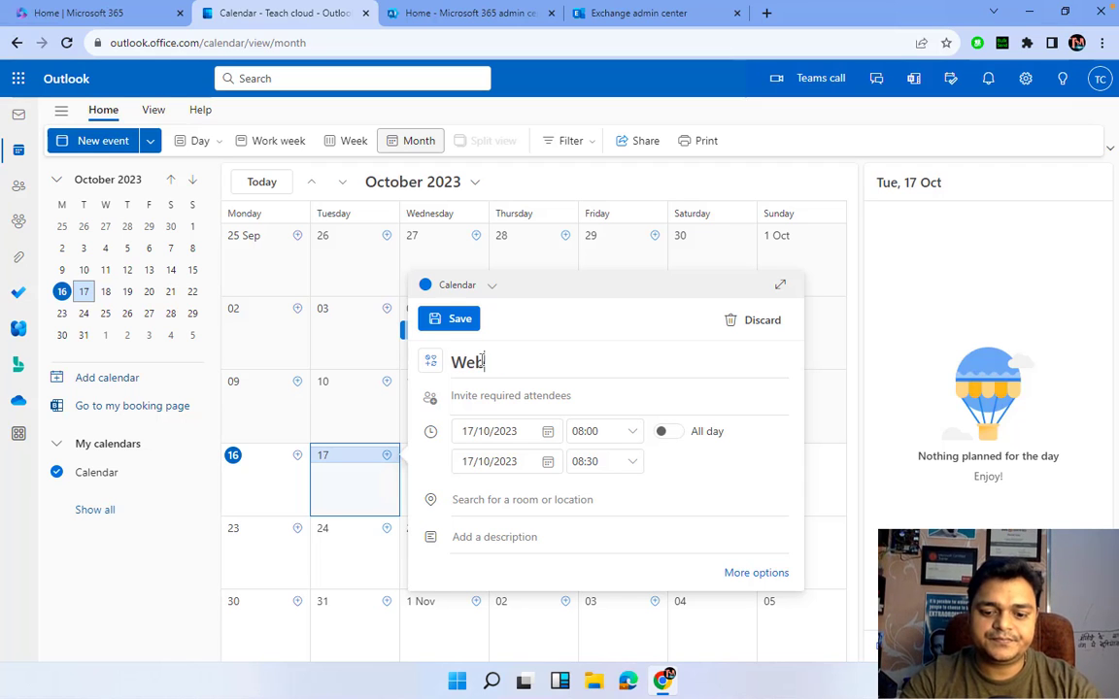
type("inar d")
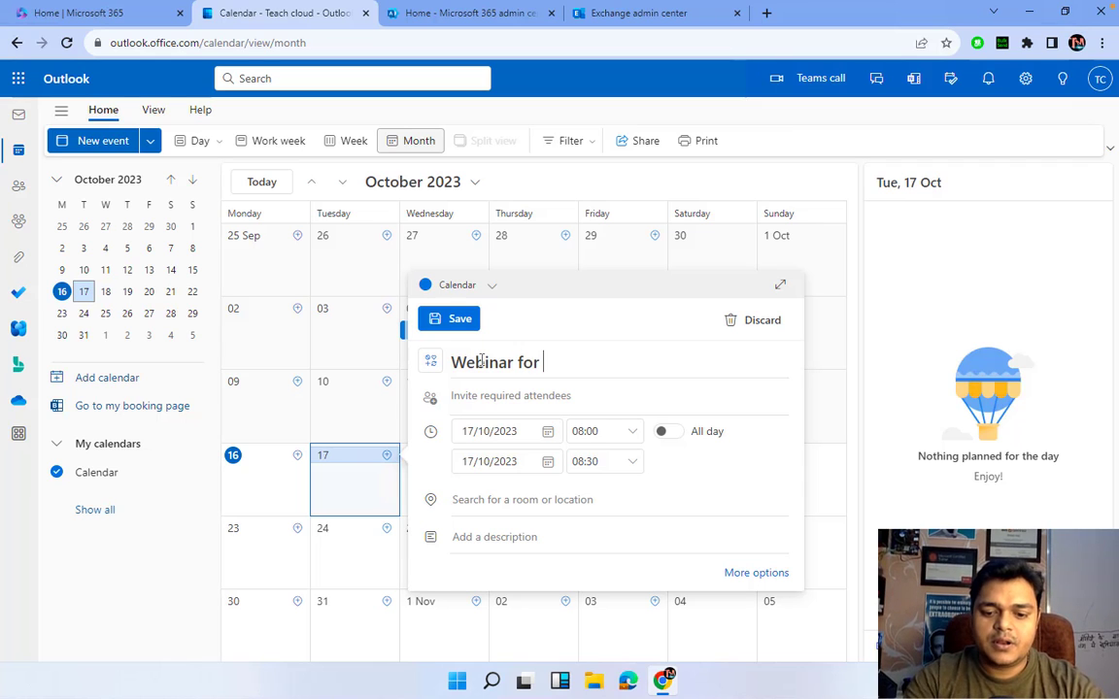
type("pi")
key("BackSpace")
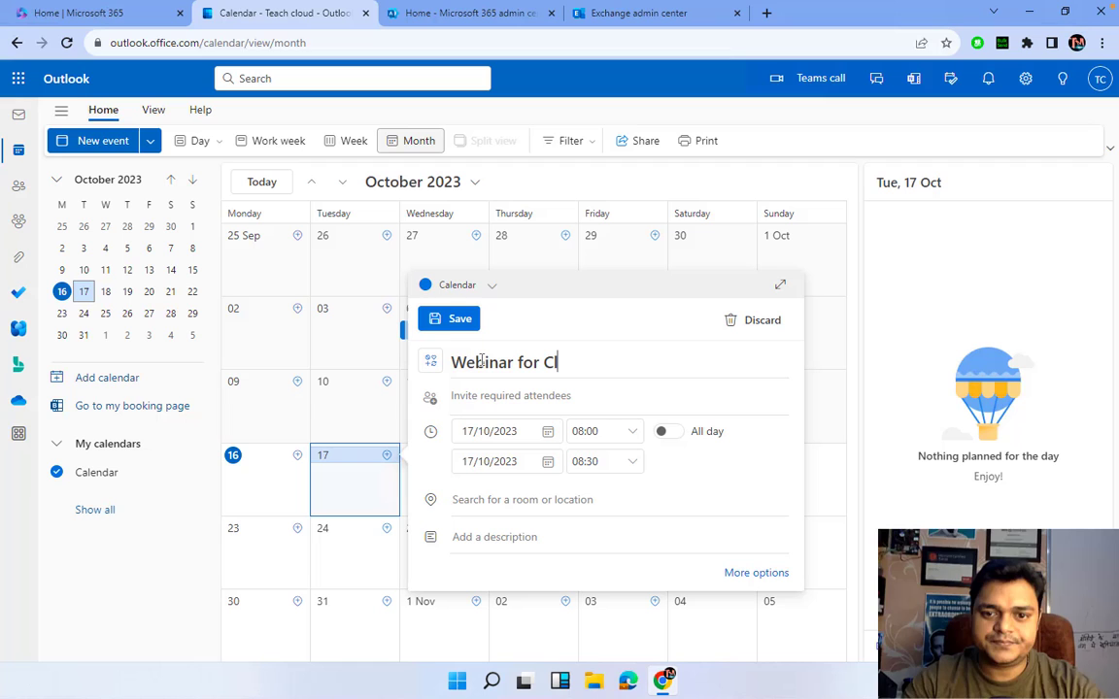
type("oud Tech")
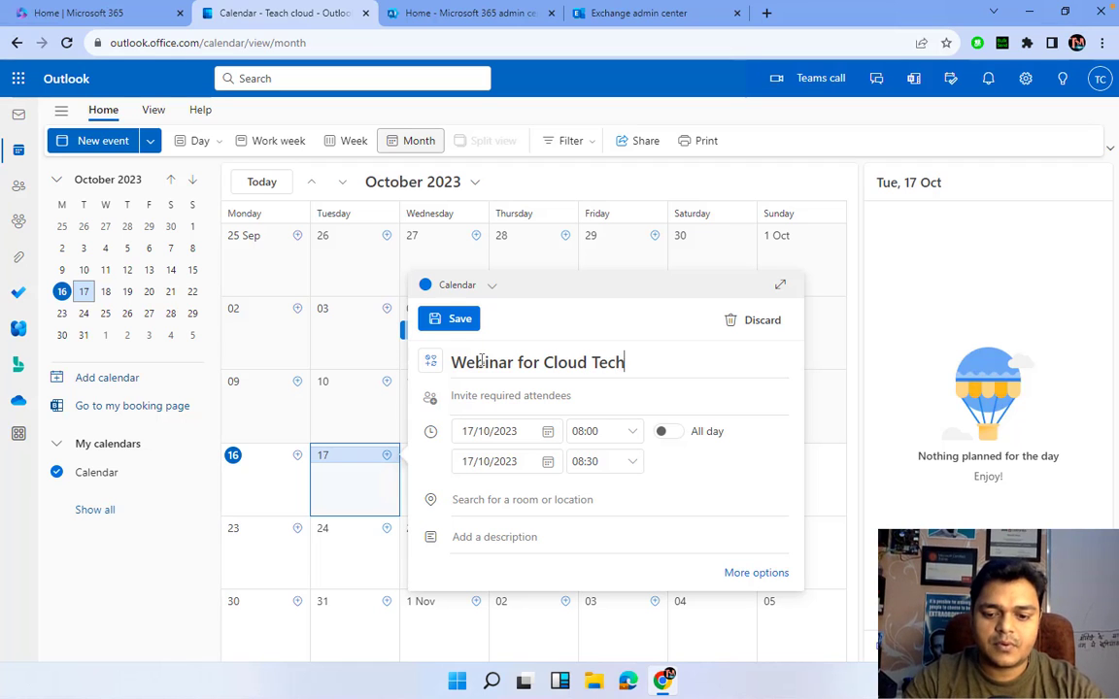
type("nology")
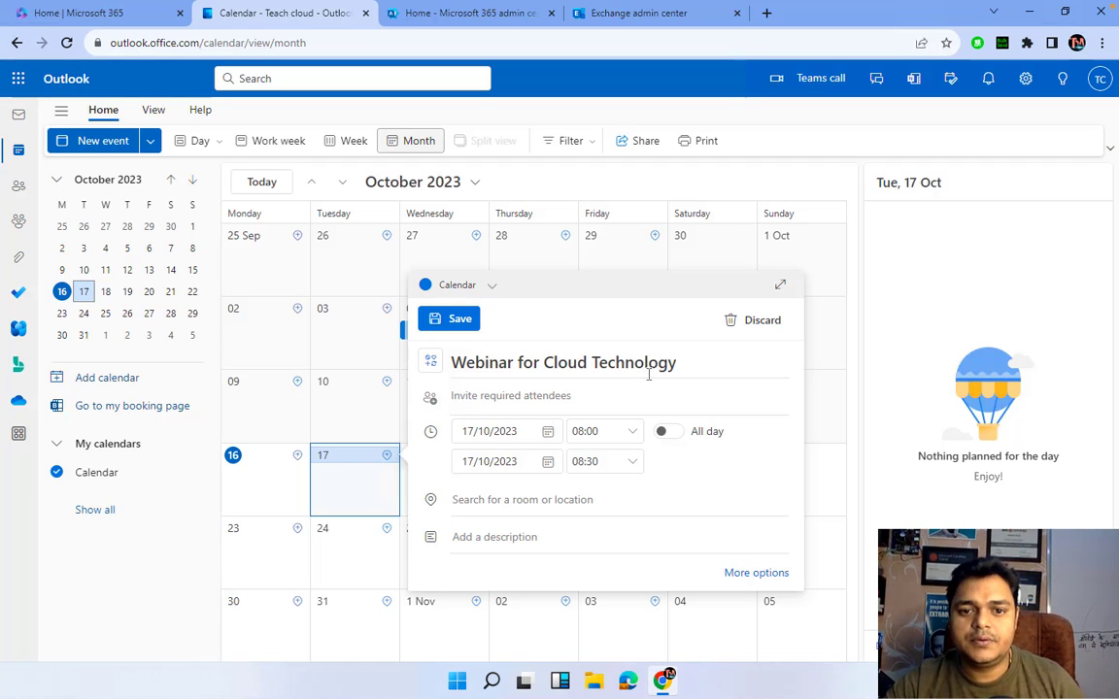
left_click(525, 403)
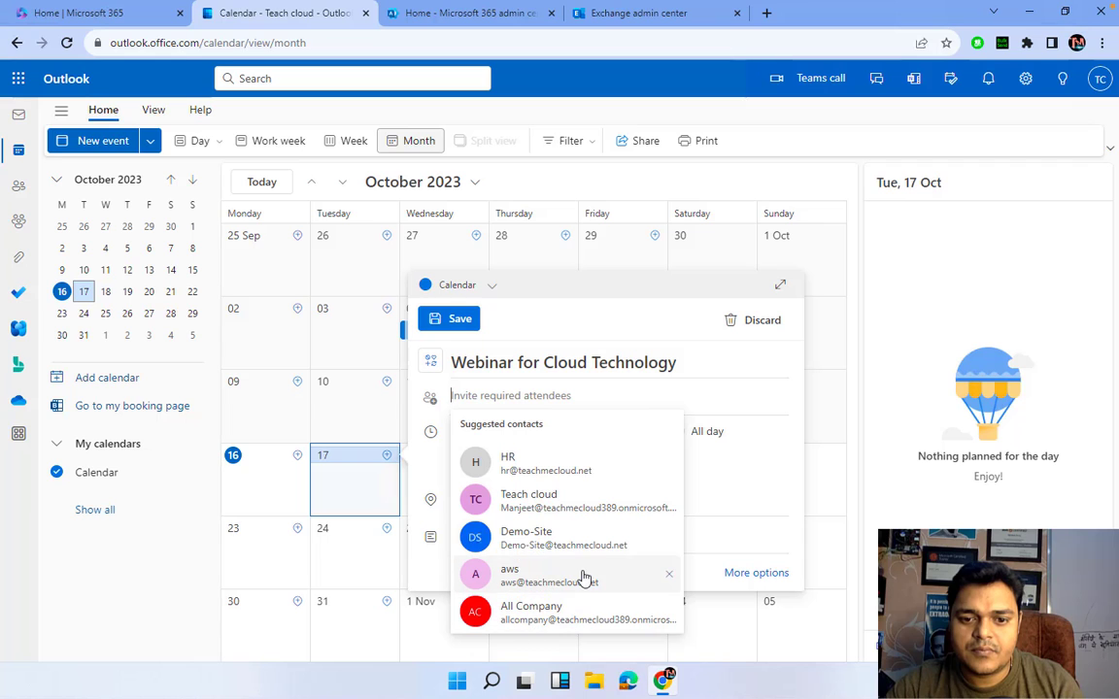
- Invite aws, telnet and support, send the meeting, then review its event details
left_click(529, 579)
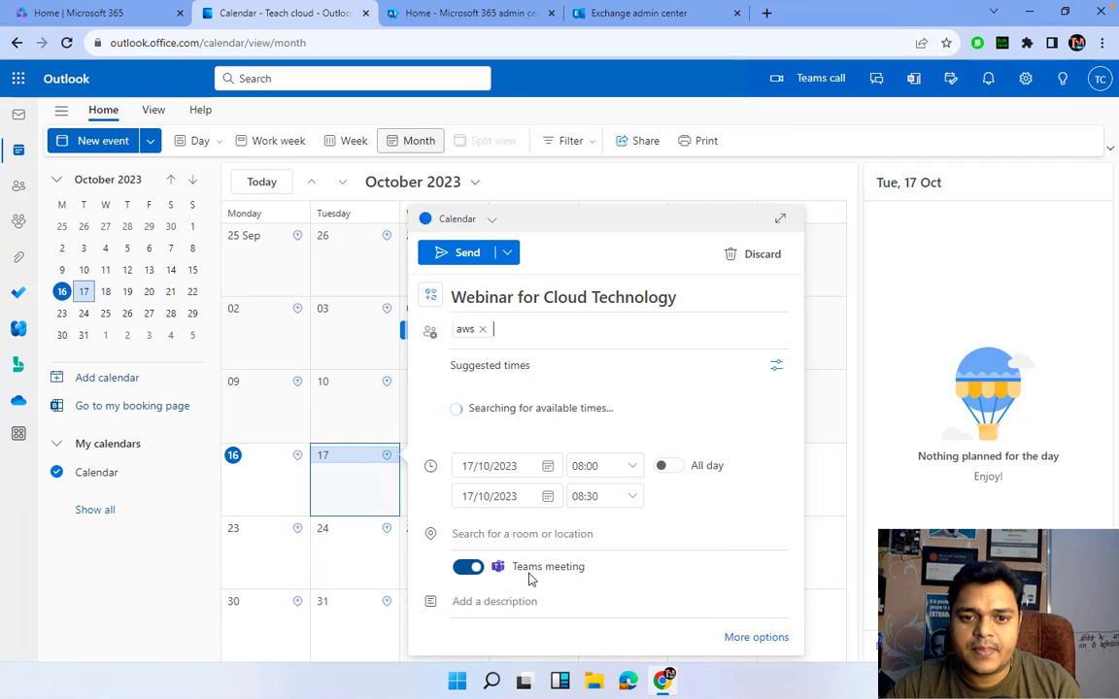
left_click(543, 318)
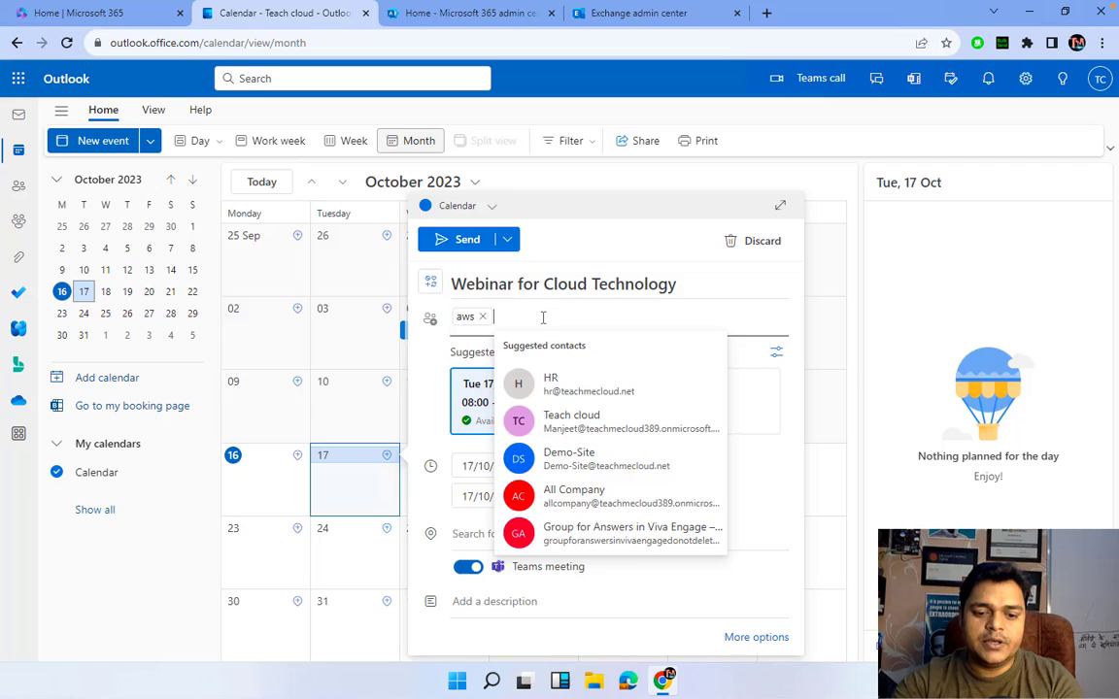
type("telne")
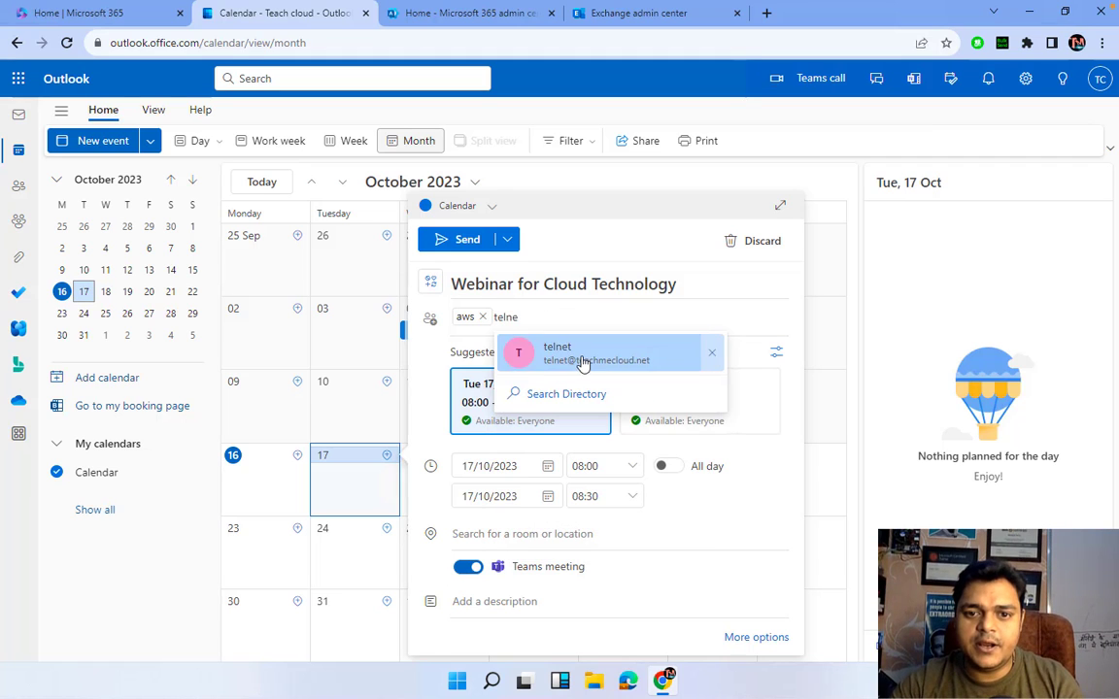
left_click(579, 367)
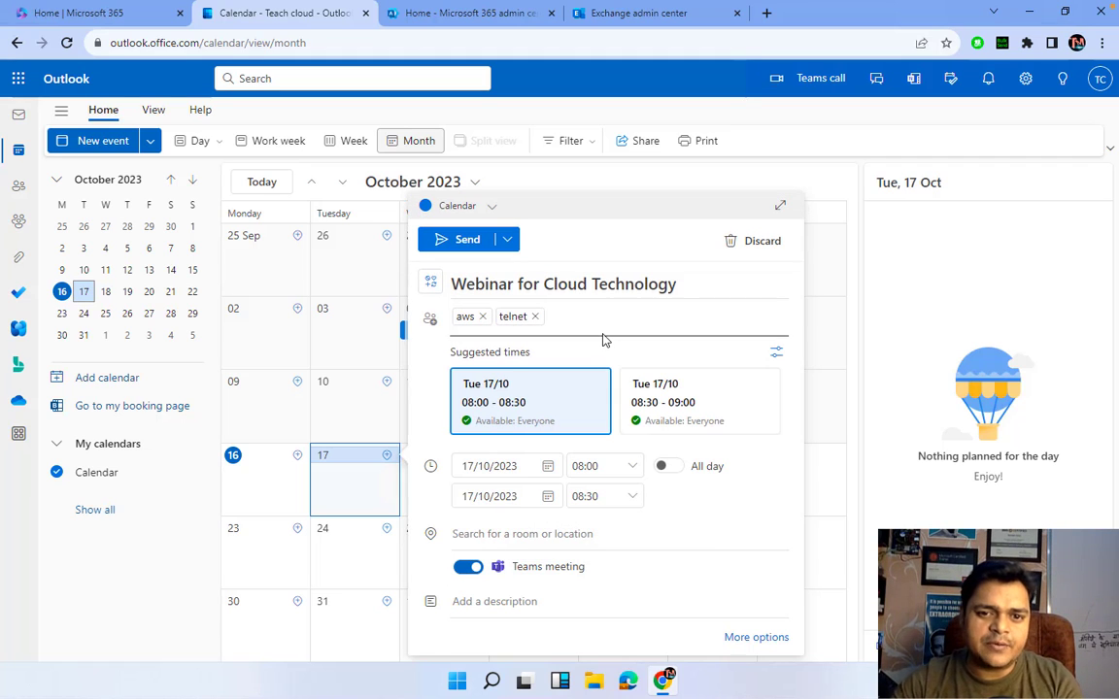
type("supp")
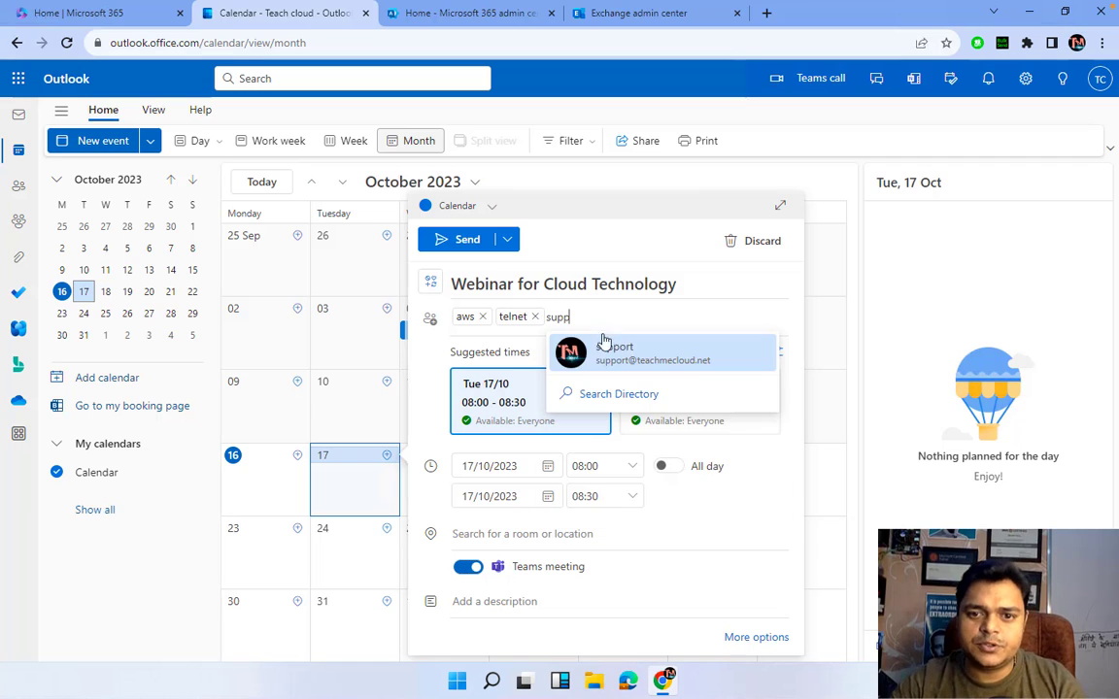
left_click(607, 357)
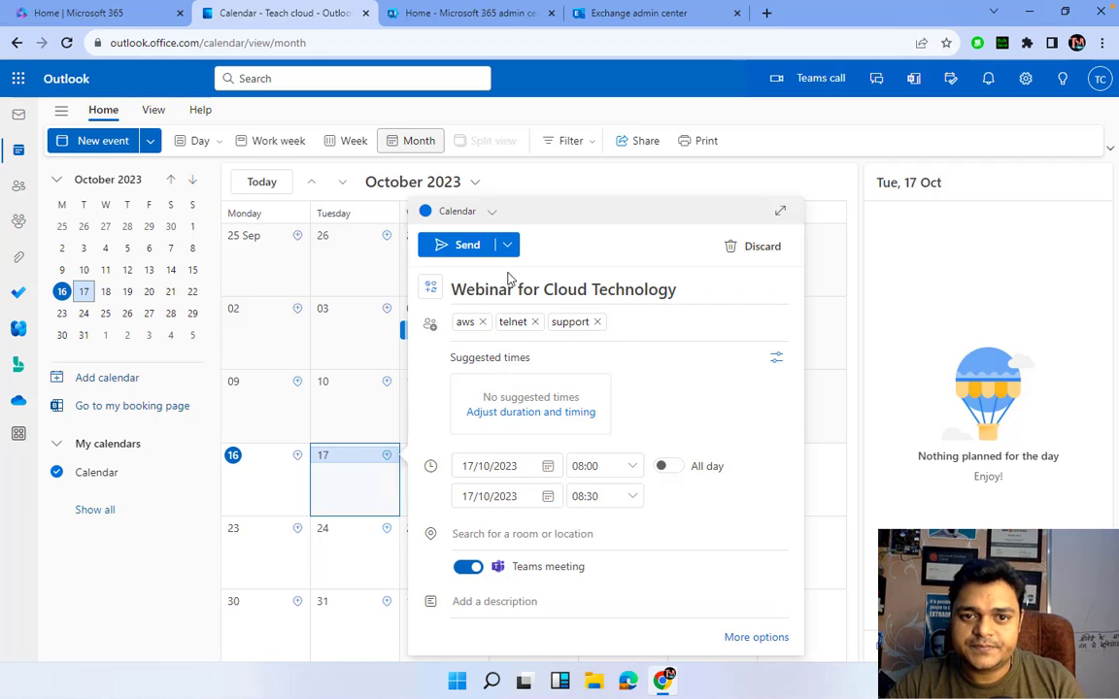
left_click(462, 247)
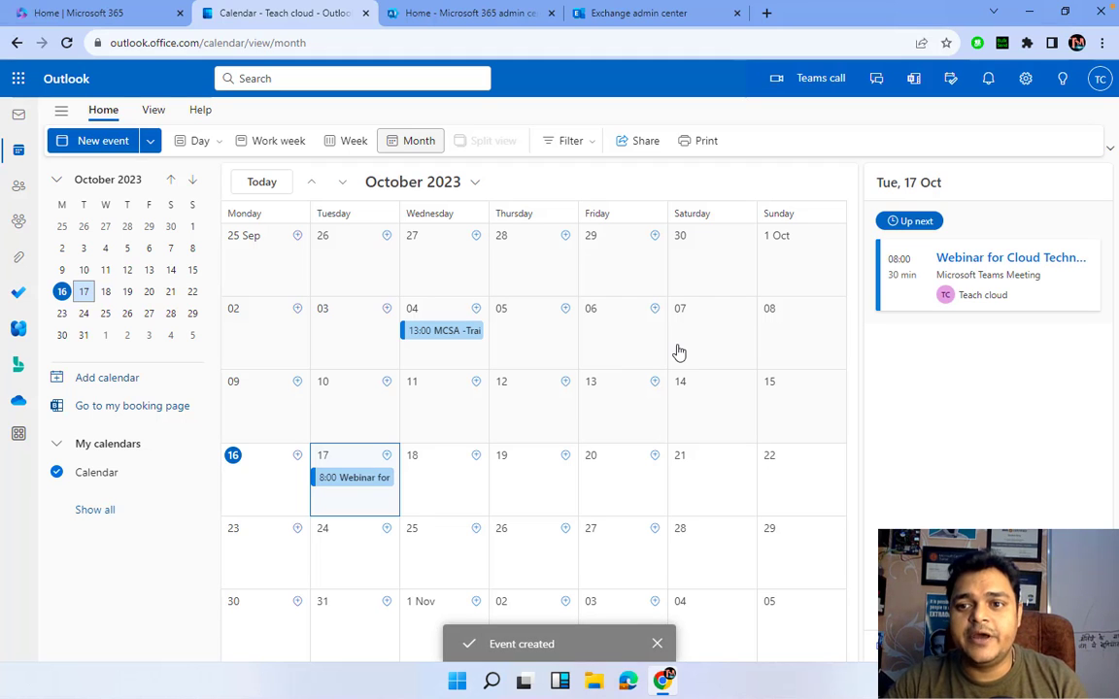
left_click(1028, 265)
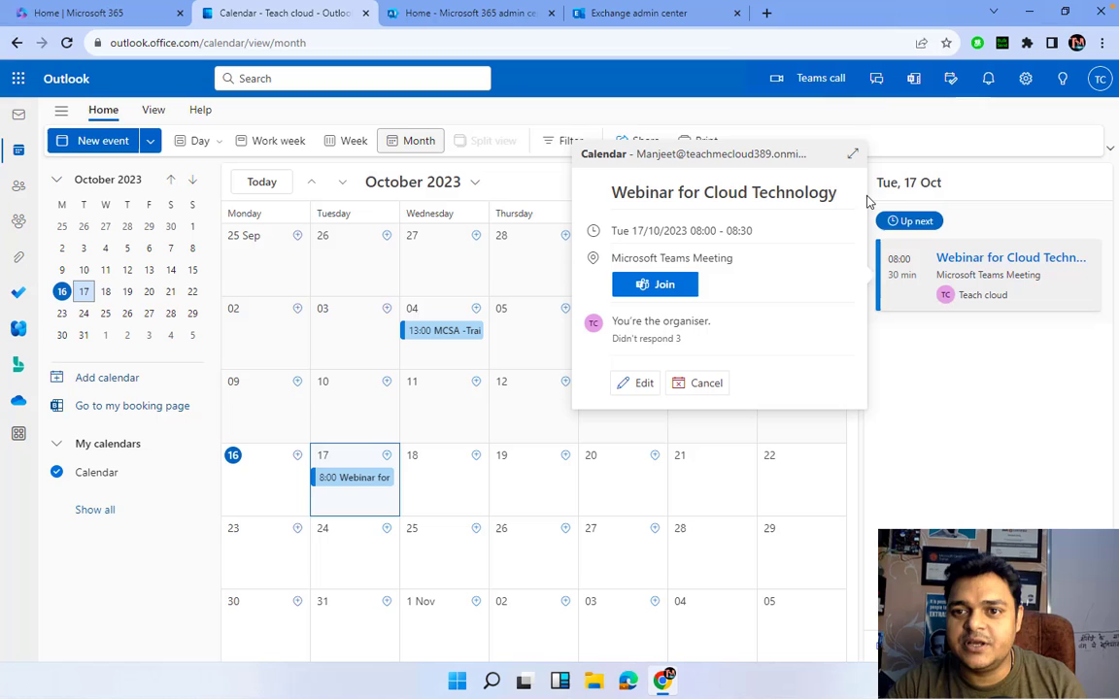
left_click(955, 401)
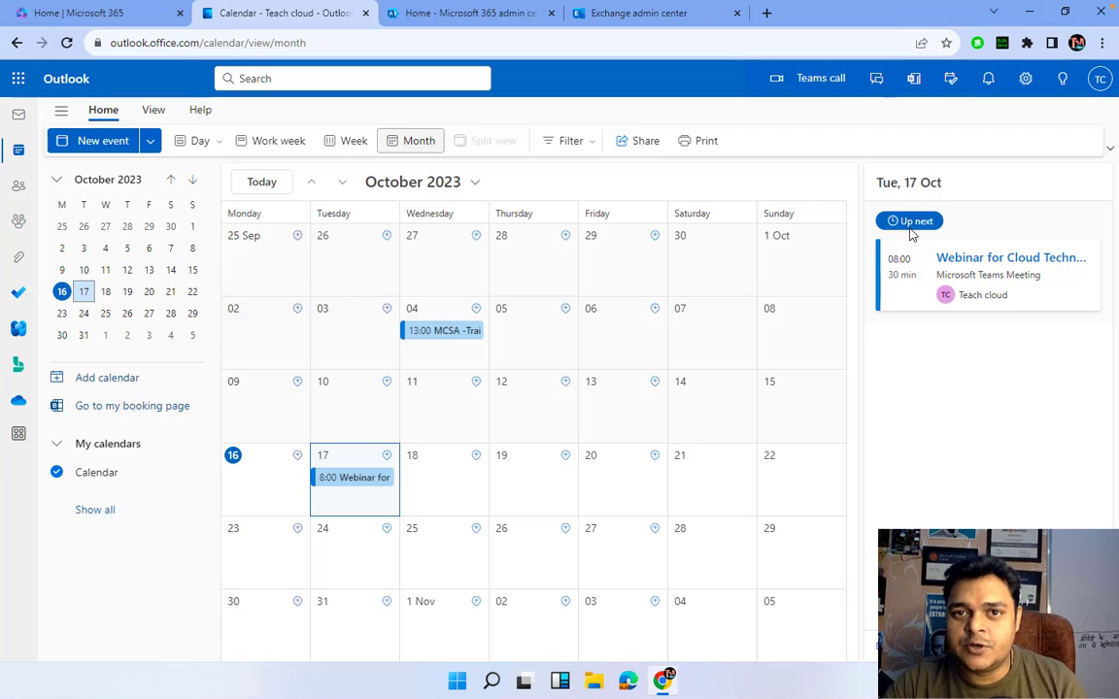
- Switch from the Windows session back to the Mac desktop
key("ctrl+Left")
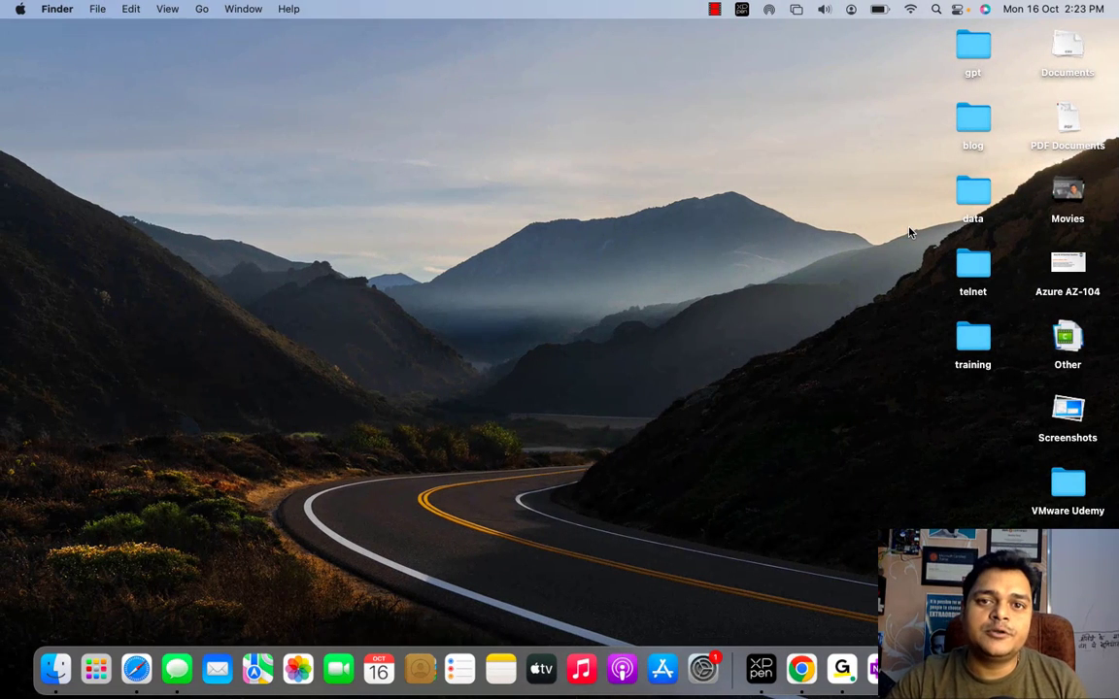